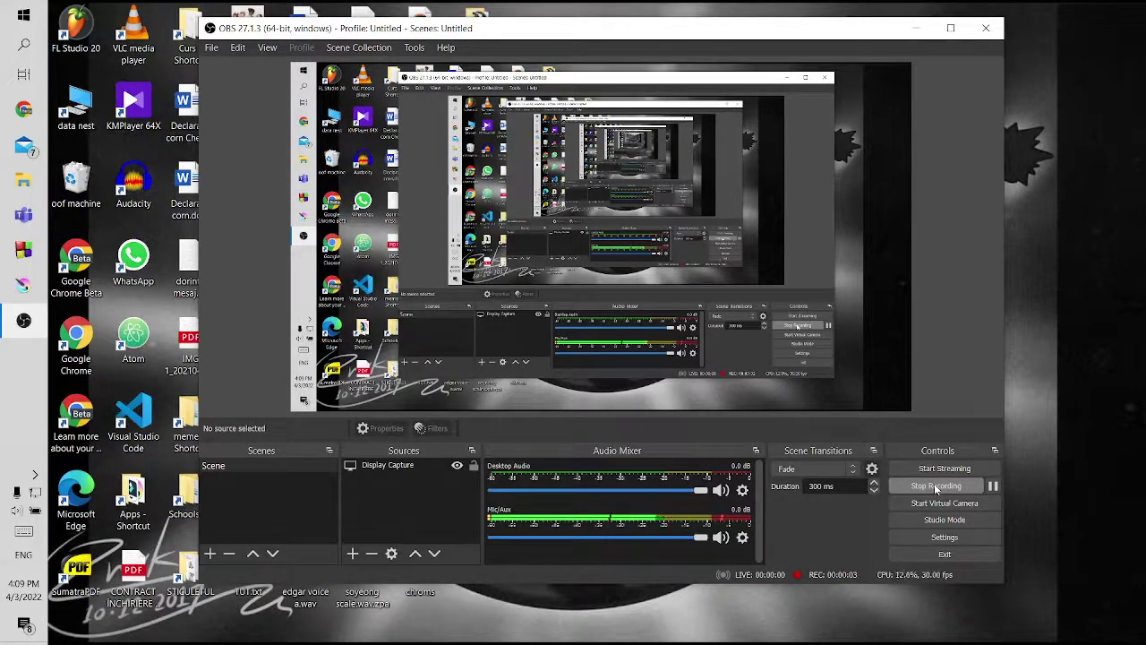
Step: Minimize OBS, refresh the desktop, and launch Krita 4.4.2 from the taskbar
left_click(915, 28)
right_click(647, 153)
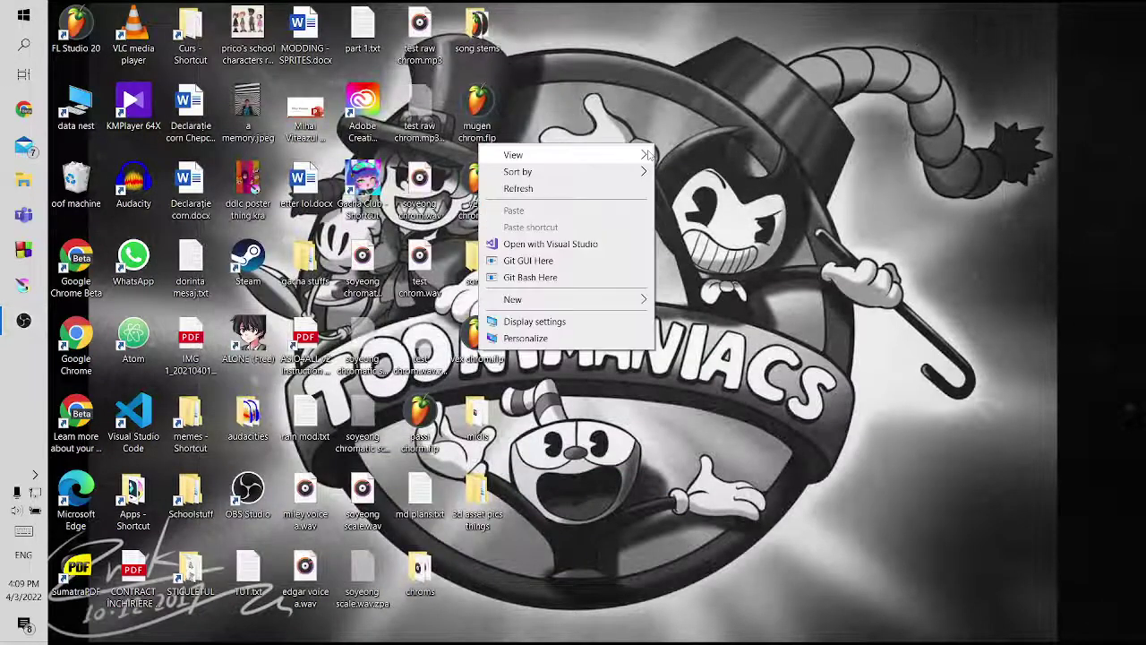
left_click(616, 187)
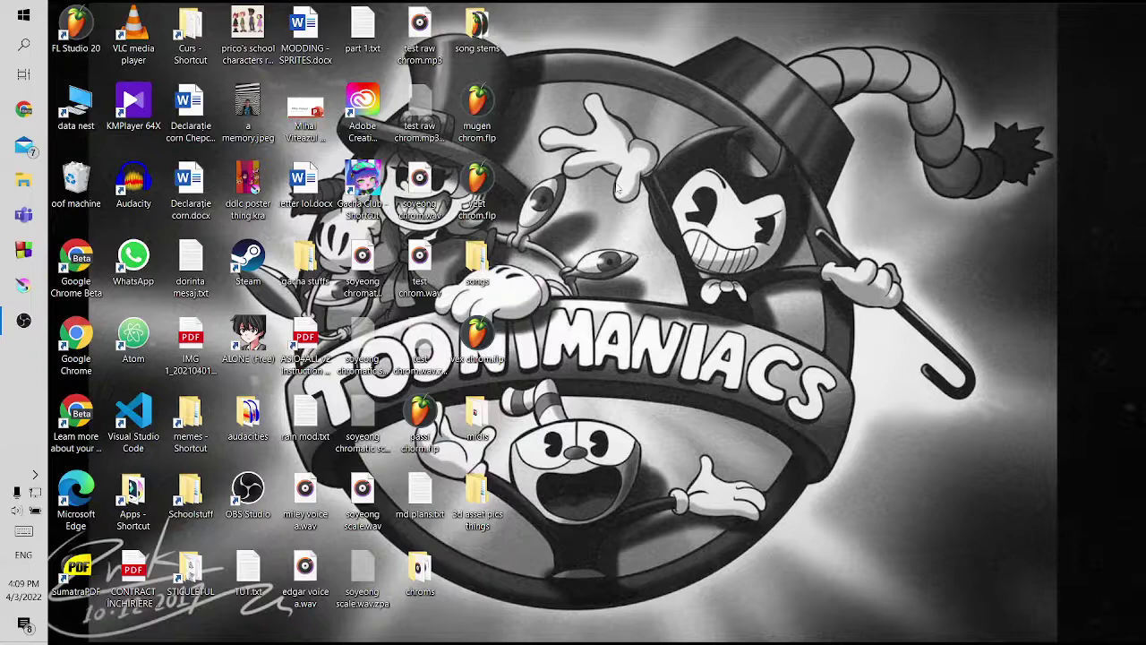
left_click(23, 320)
left_click(23, 320)
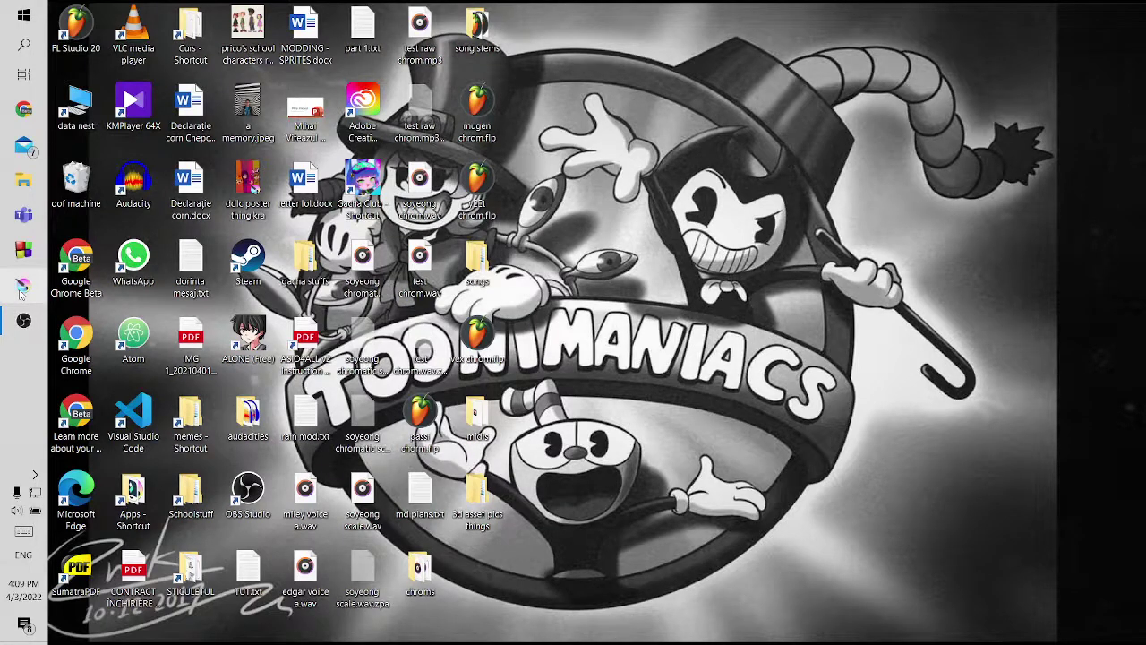
left_click(21, 289)
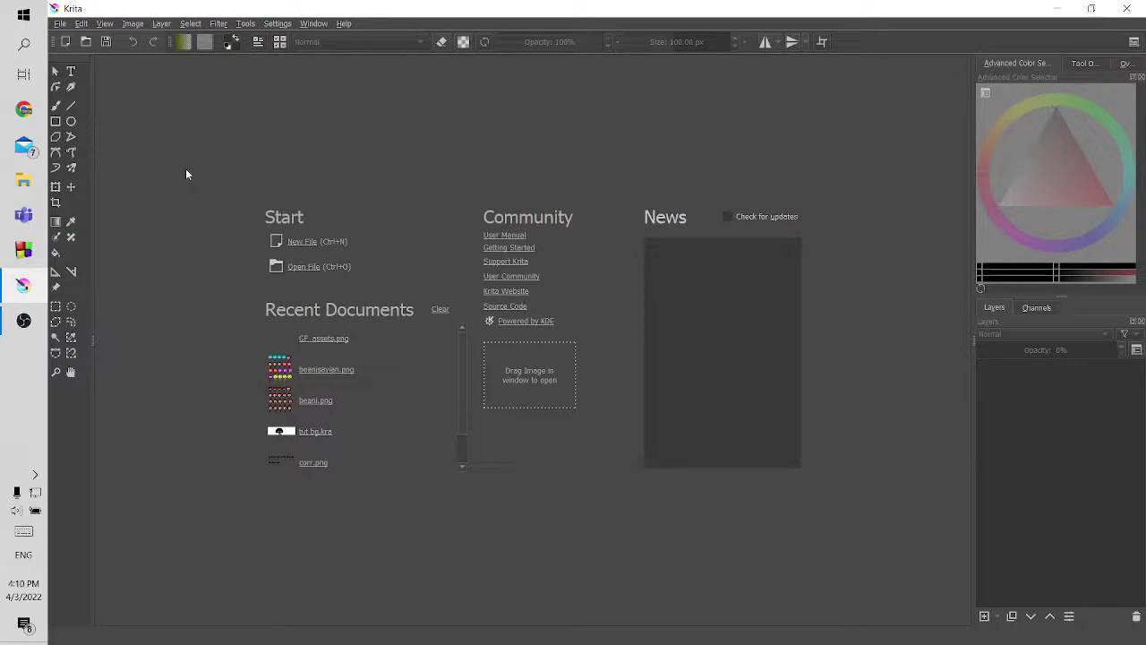
Step: Start a new Krita document with a custom size of 2560 × 1400 px
left_click(299, 240)
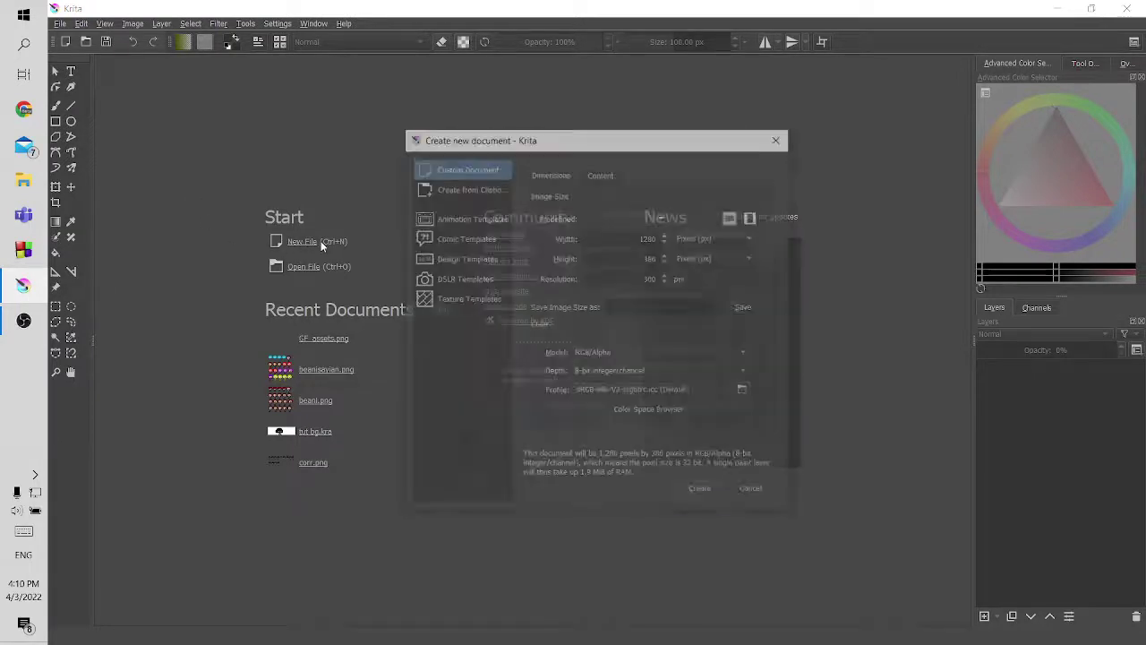
left_click(652, 220)
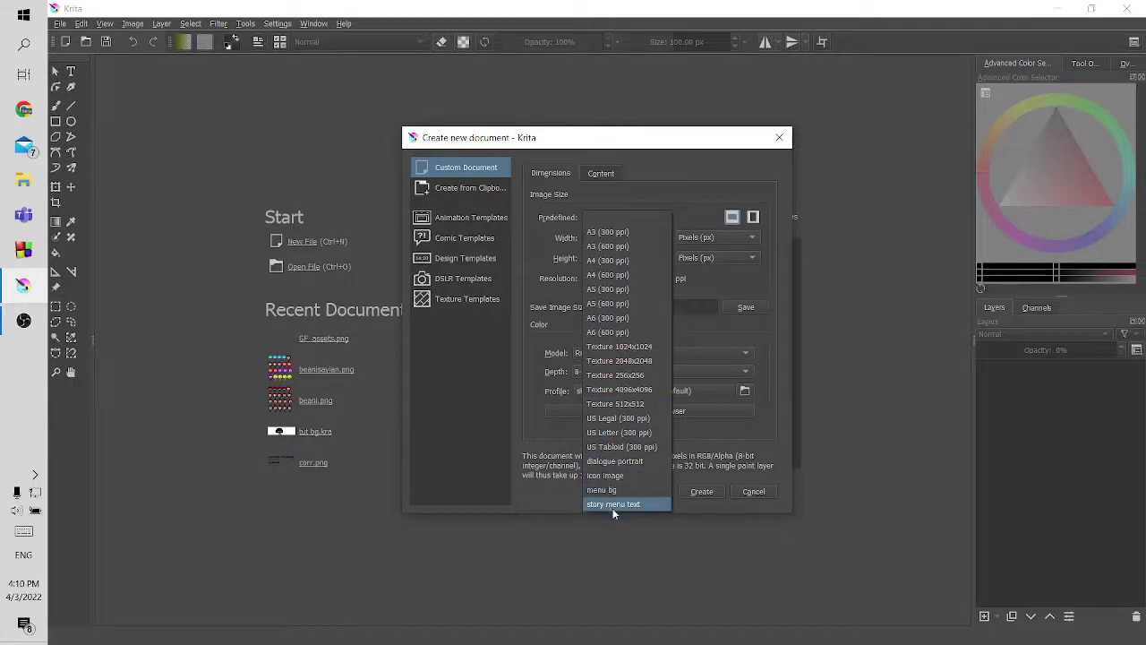
left_click(630, 475)
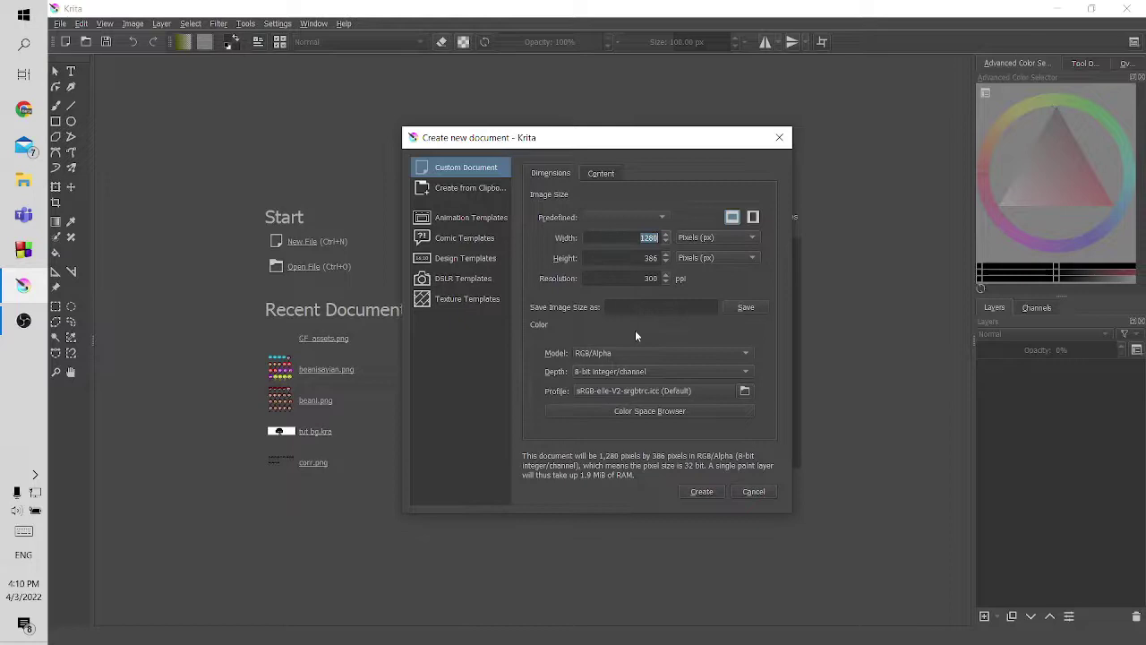
type("2560")
key("Tab")
type("140")
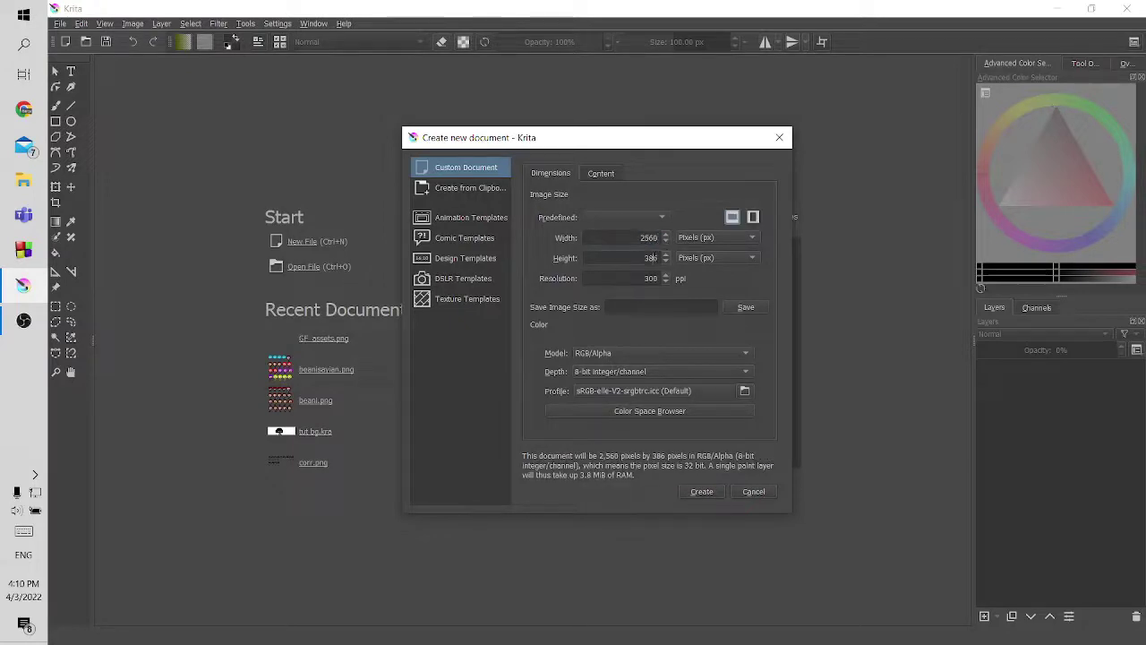
type("0")
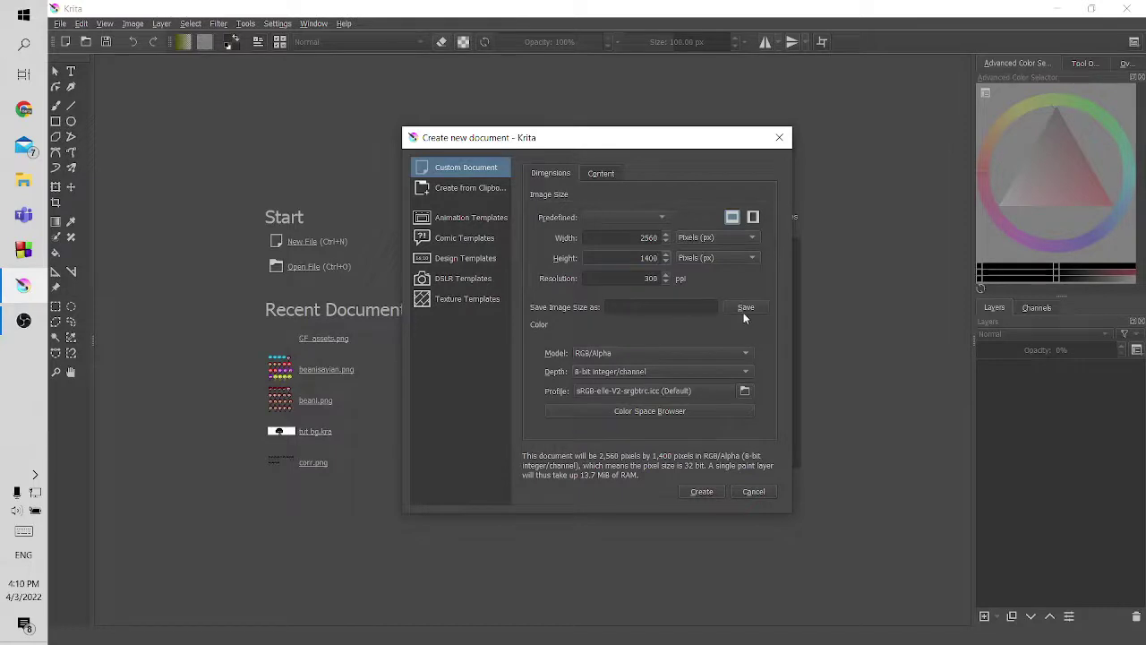
Step: Save the 2560 × 1400 size as preset 'bg' and create the RGB/Alpha canvas
left_click(684, 306)
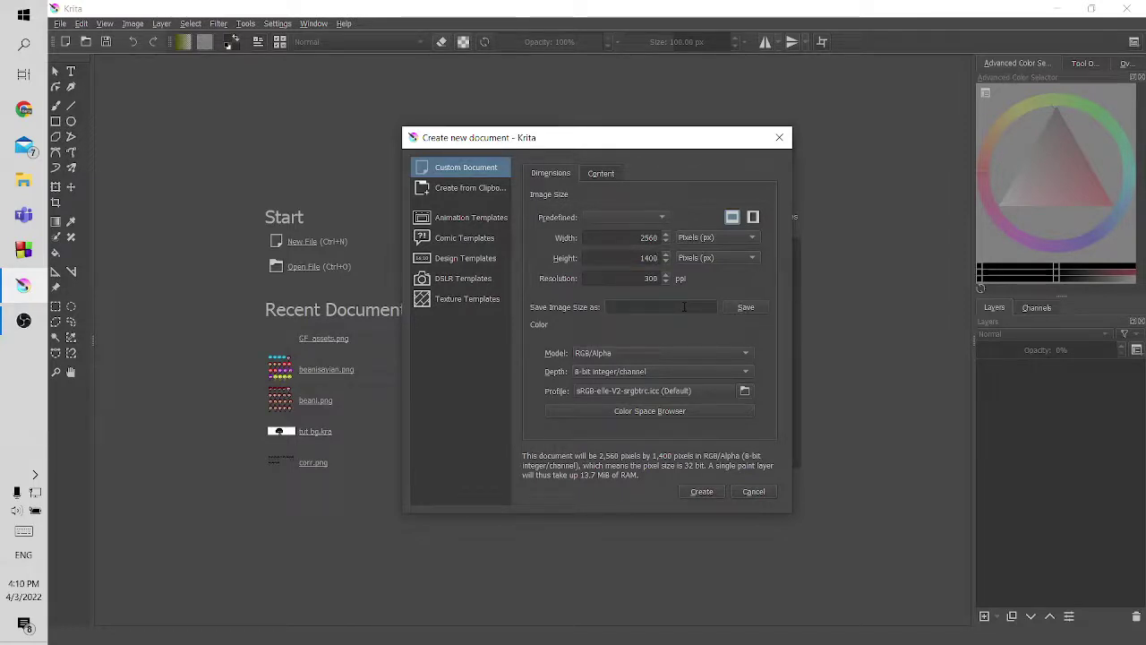
type("bg")
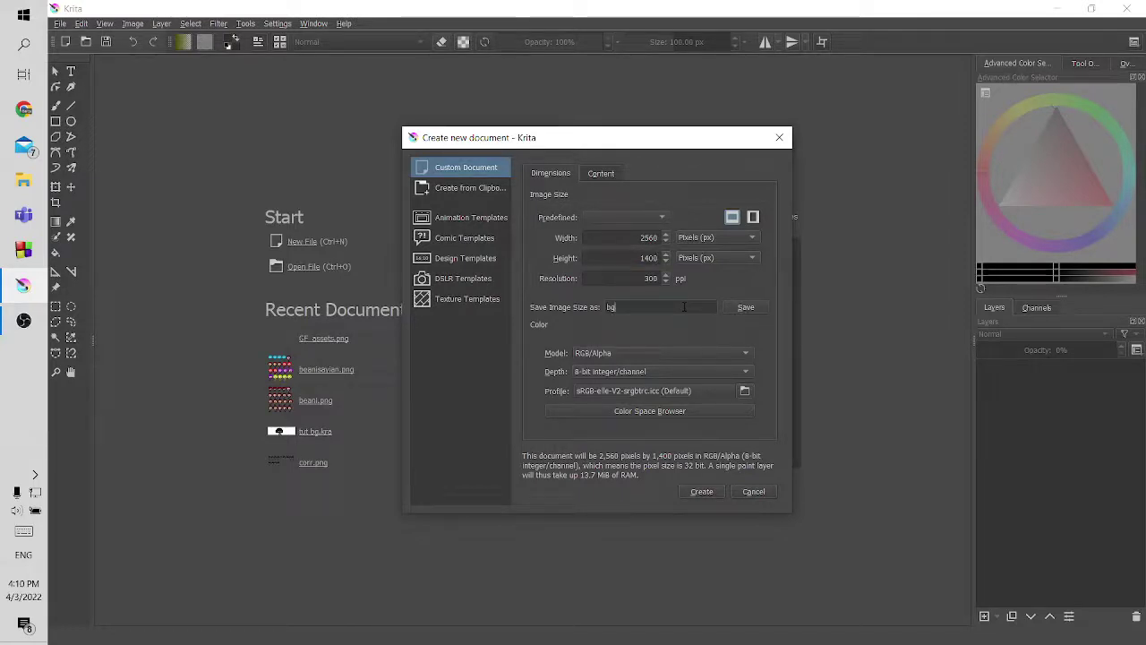
left_click(750, 309)
left_click(652, 218)
left_click(721, 459)
left_click(698, 491)
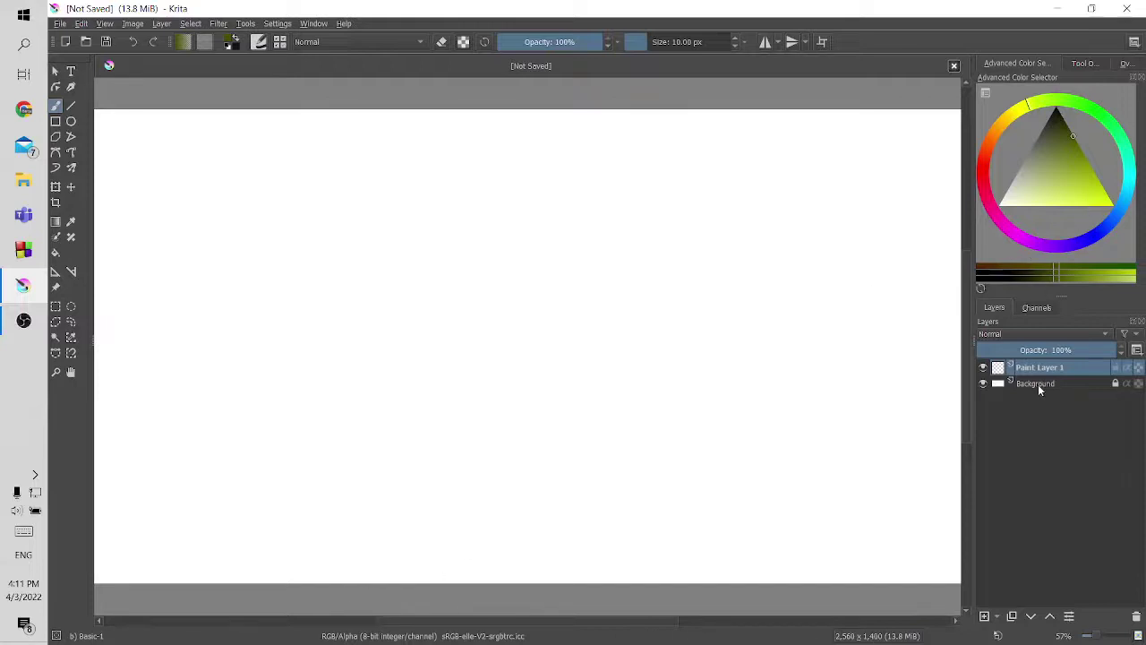
Step: Remove the white Background layer so the canvas is transparent
left_click(983, 383)
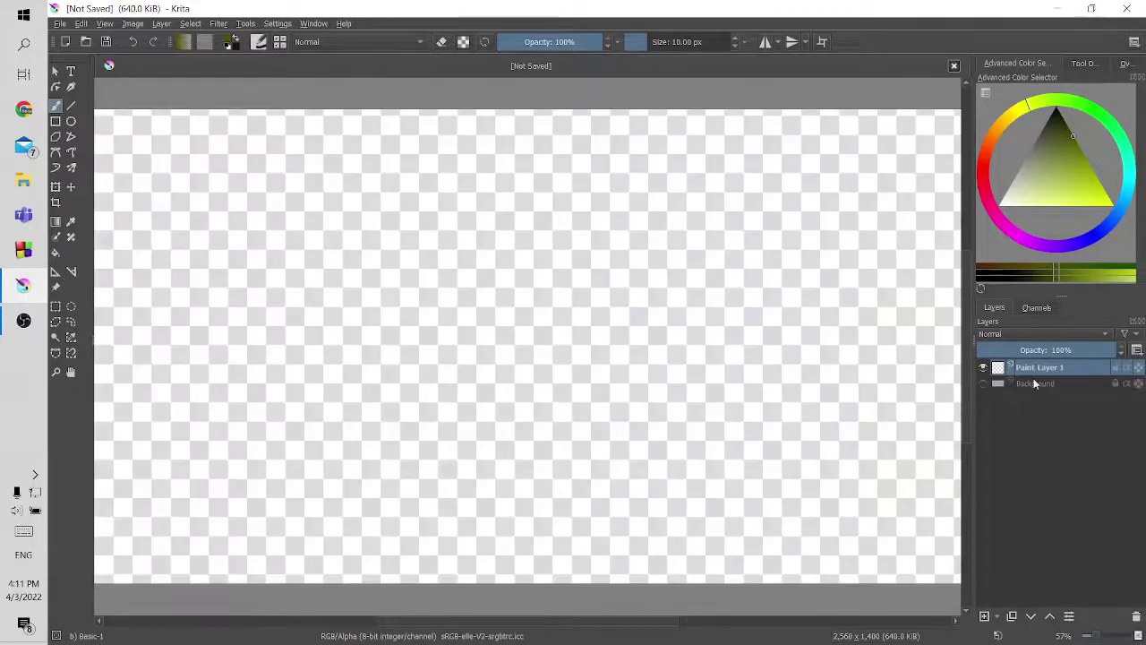
left_click(983, 383)
right_click(1075, 385)
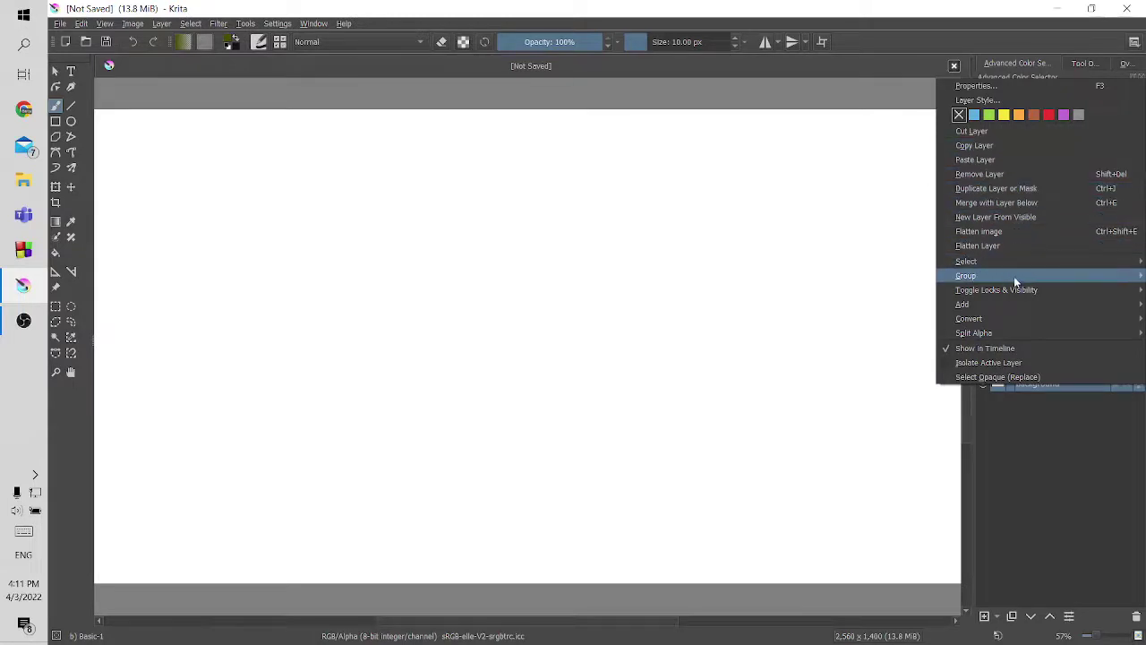
left_click(1010, 174)
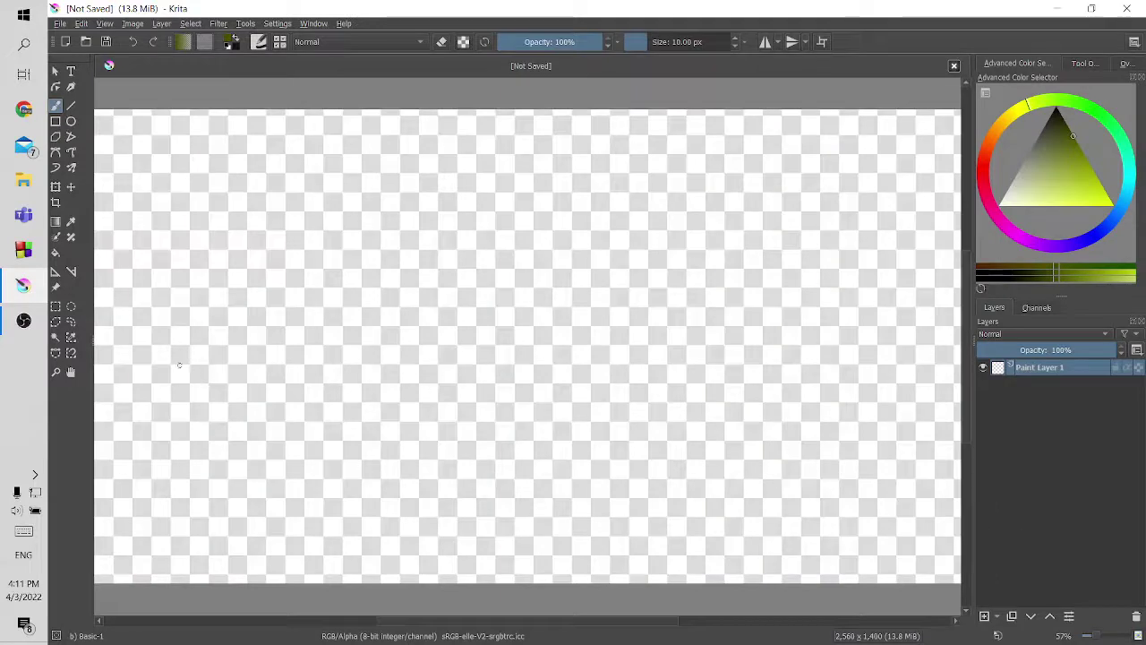
Step: Make black the painting colour, testing strokes and undoing each one
mouse_move(218, 323)
left_mouse_down()
mouse_move(236, 361)
mouse_move(385, 397)
mouse_move(480, 359)
left_mouse_up()
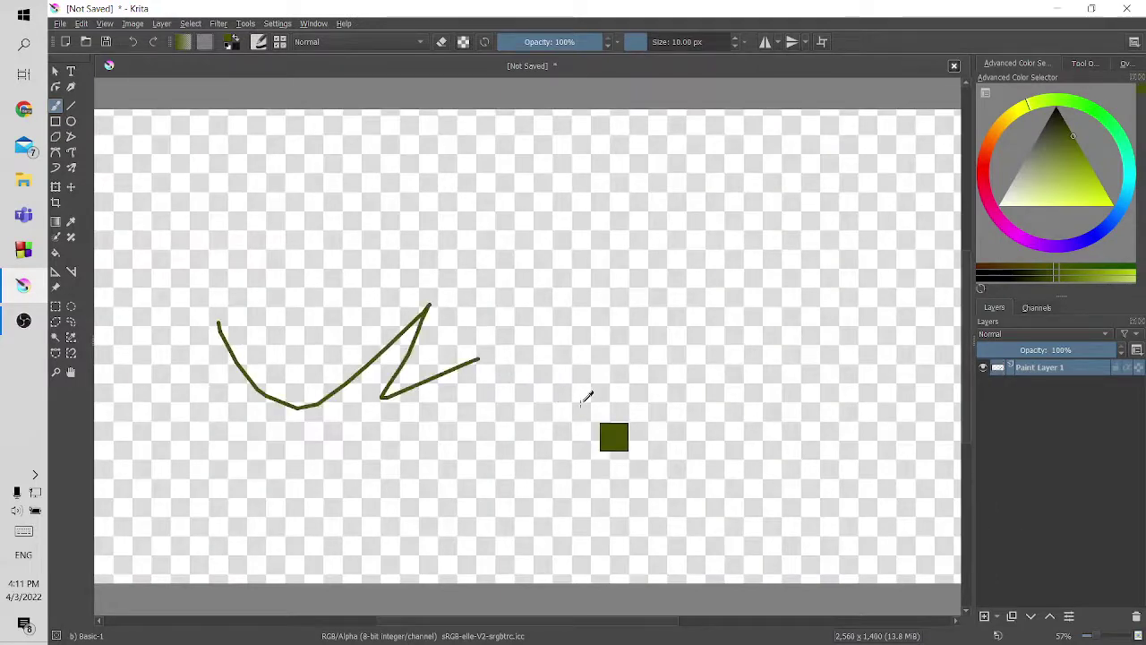
key("ctrl+z")
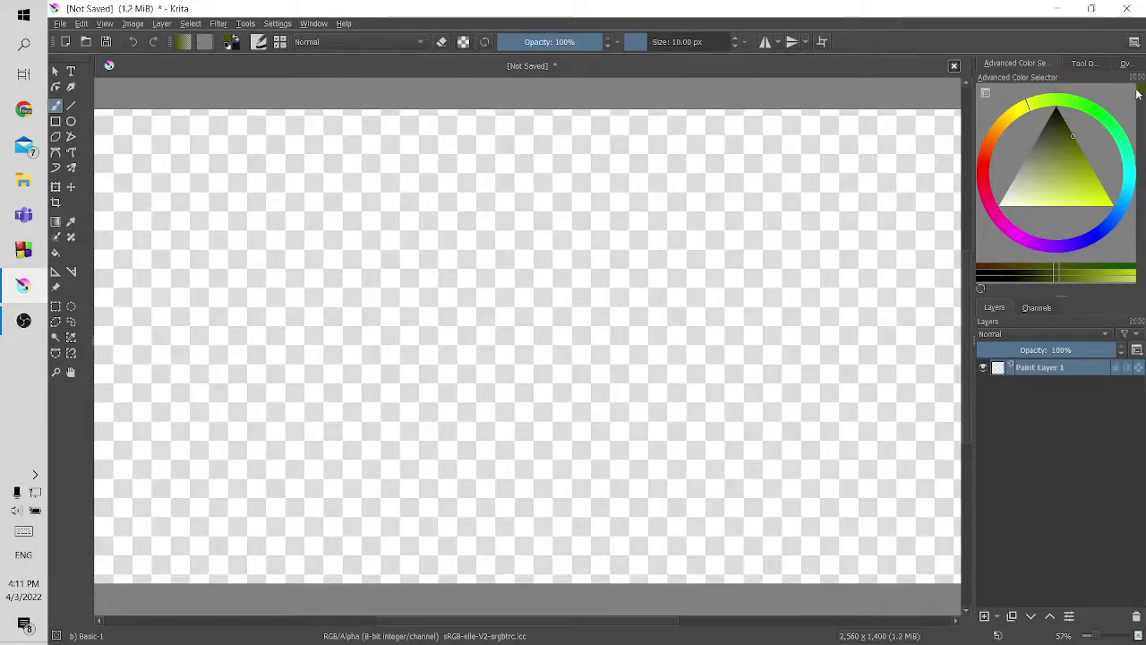
left_click(982, 278)
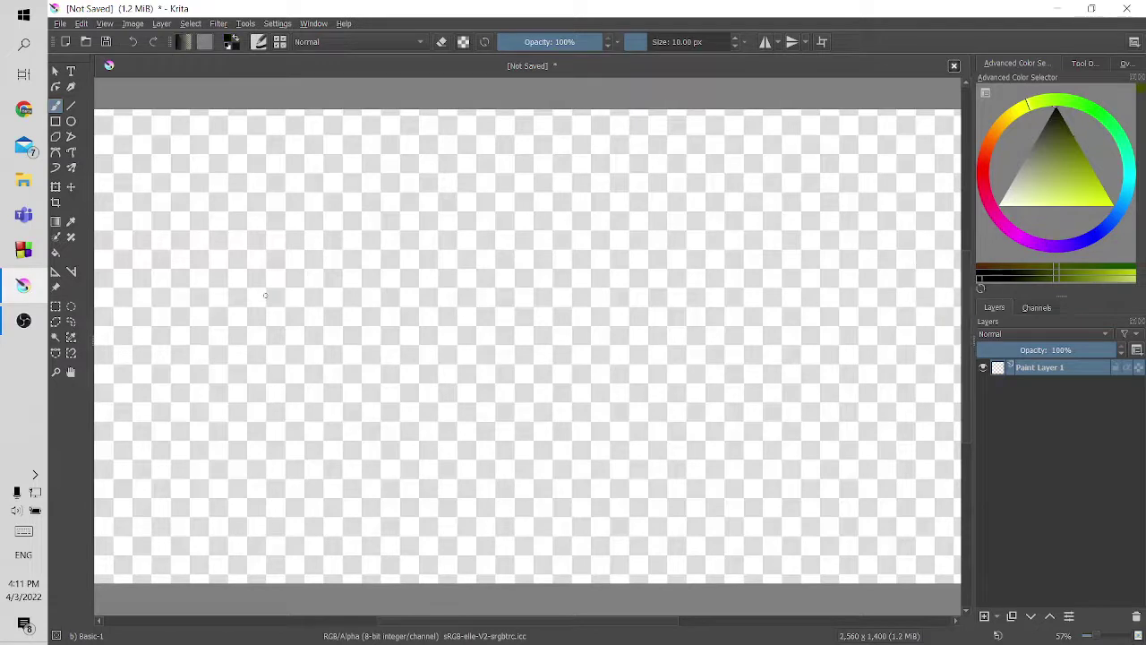
mouse_move(255, 296)
left_mouse_down()
mouse_move(502, 366)
mouse_move(633, 389)
left_mouse_up()
key("ctrl+z")
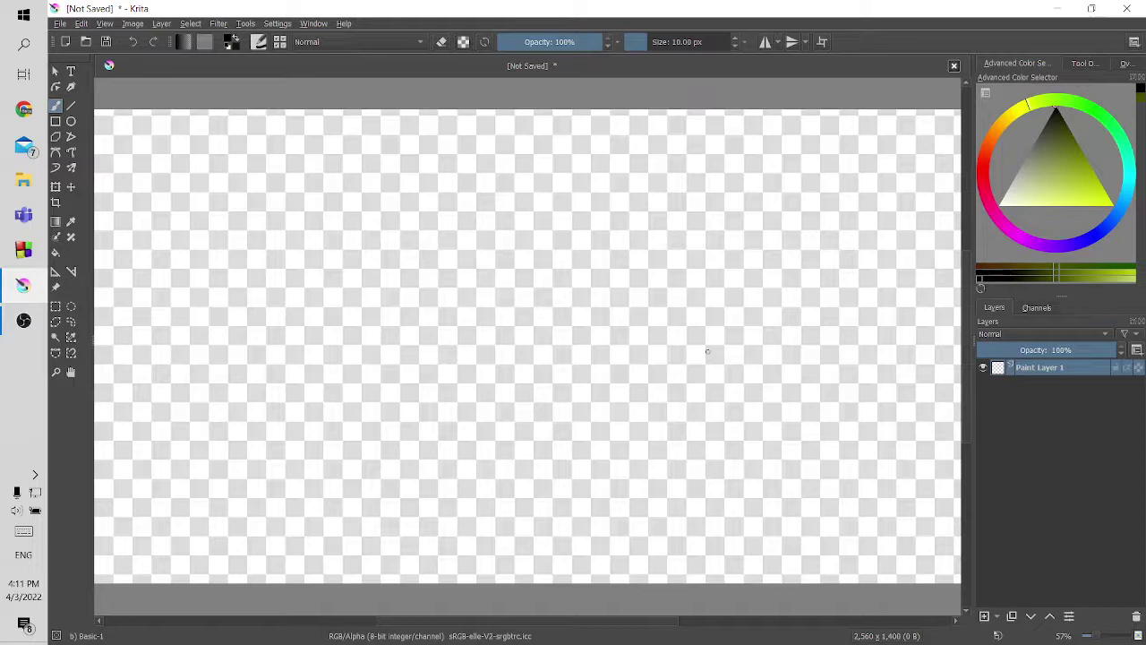
left_click_drag(328, 309, 341, 355)
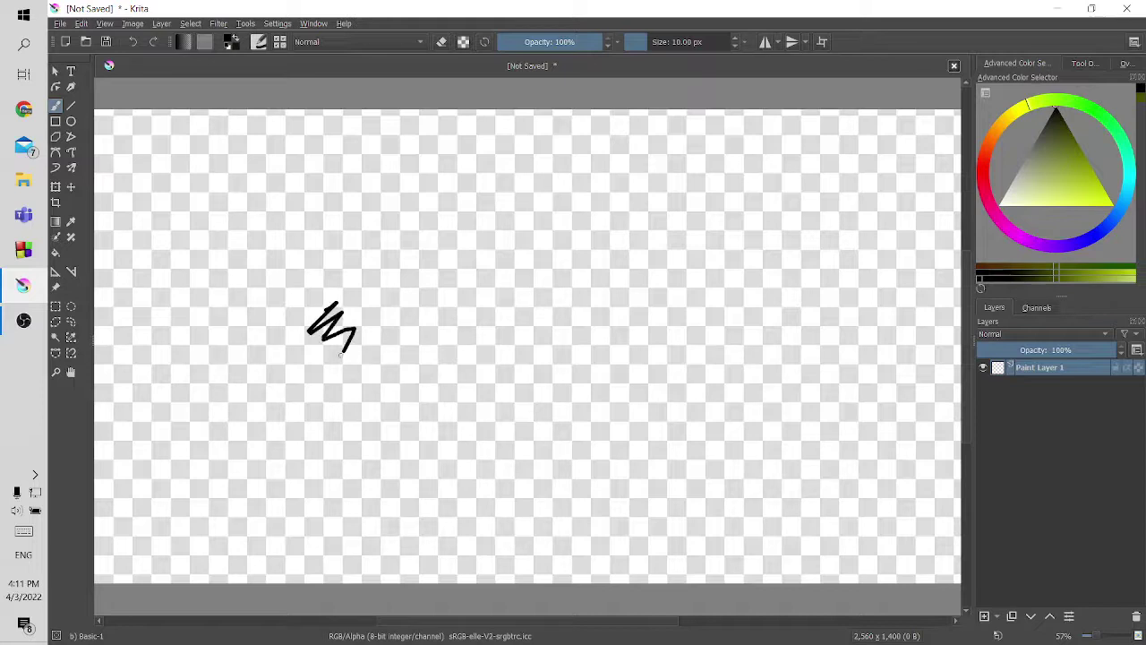
key("ctrl+z")
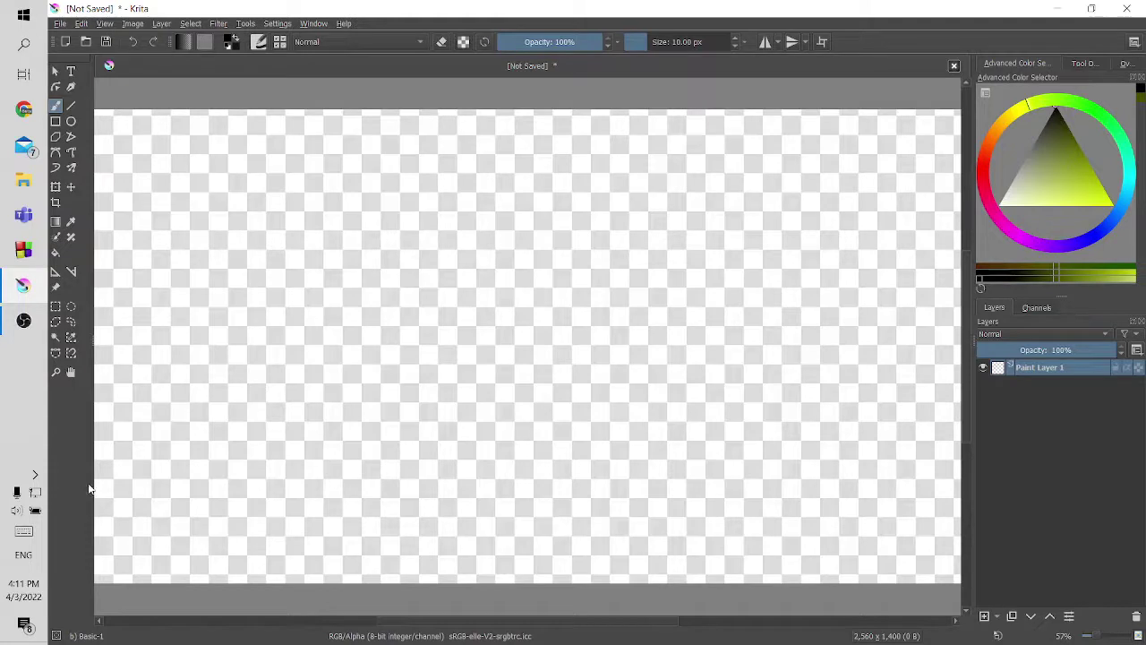
Step: Draw a black curved hill line across the lower canvas, undoing stray strokes
scroll(208, 470, "down", 1)
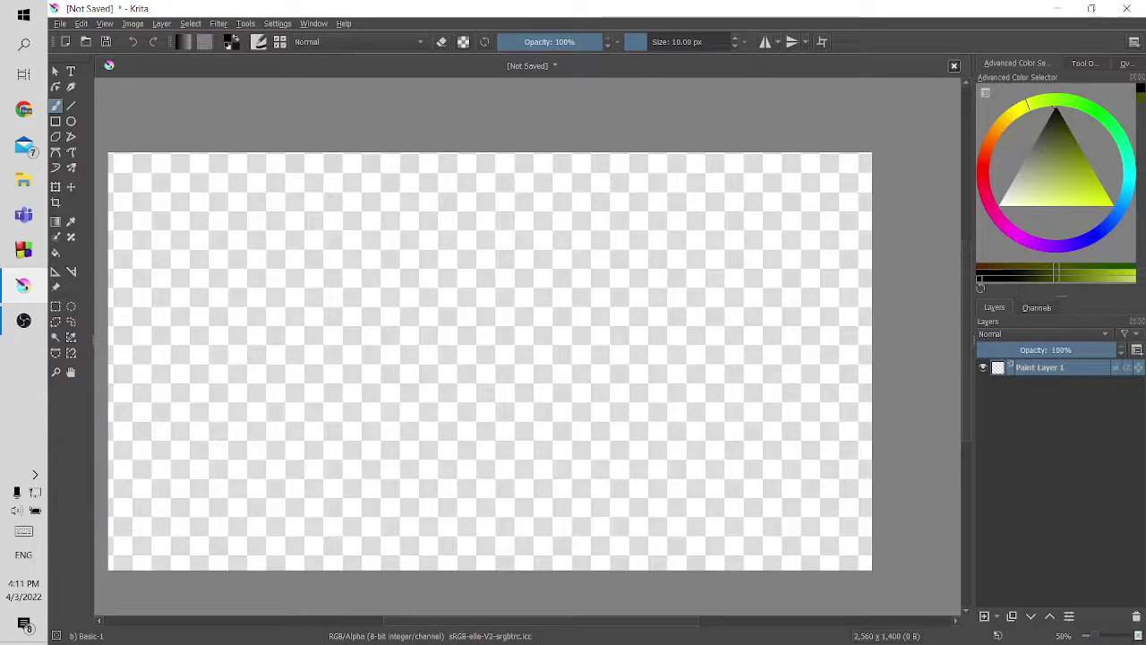
mouse_move(109, 470)
left_mouse_down()
mouse_move(430, 420)
mouse_move(599, 424)
mouse_move(872, 466)
left_mouse_up()
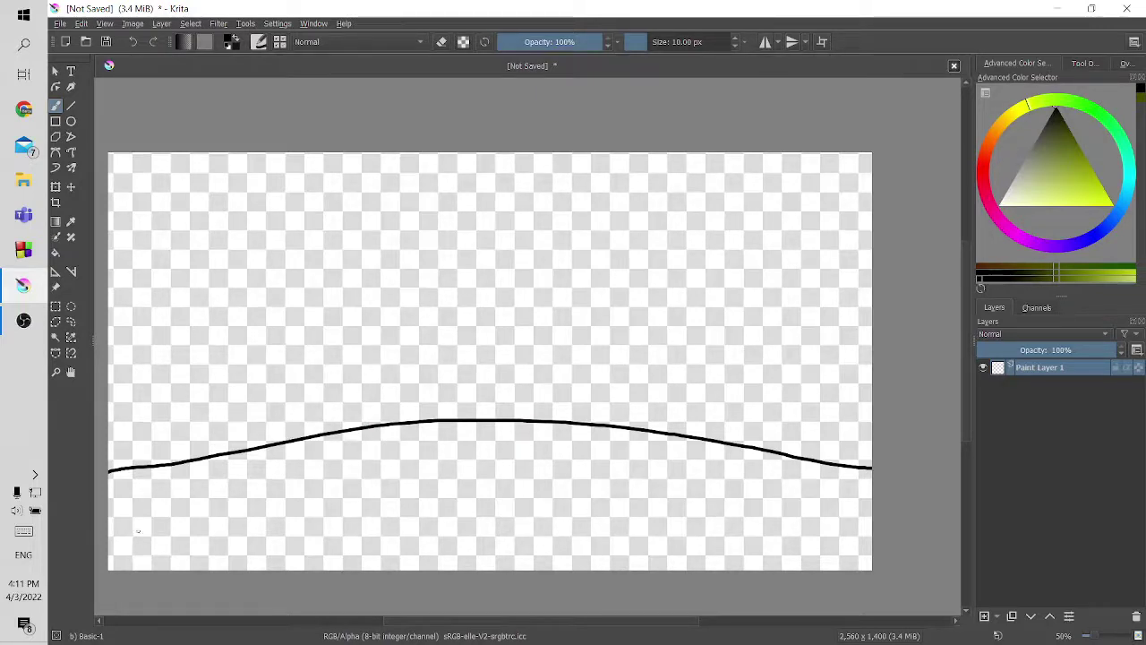
mouse_move(113, 482)
left_mouse_down()
mouse_move(151, 535)
mouse_move(327, 506)
mouse_move(738, 491)
left_mouse_up()
key("ctrl+z")
mouse_move(109, 478)
left_mouse_down()
mouse_move(133, 569)
mouse_move(476, 534)
mouse_move(646, 553)
left_mouse_up()
key("ctrl+z")
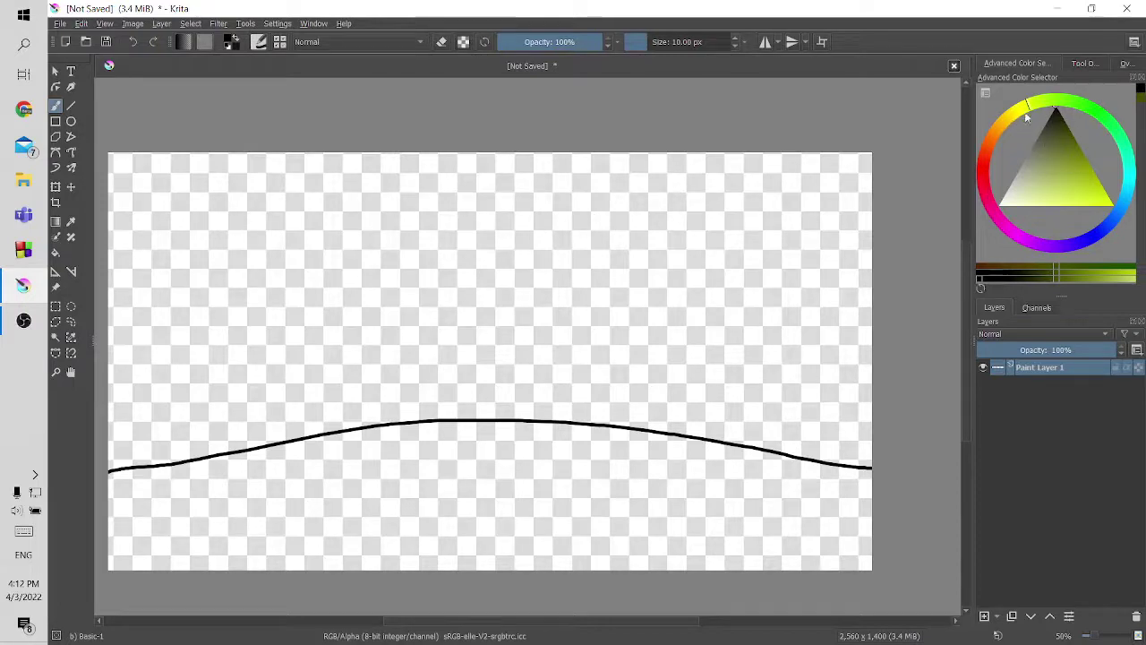
Step: Pick a bright saturated green and fill the area below the hill line
left_click_drag(1028, 108, 1090, 108)
left_click(1061, 161)
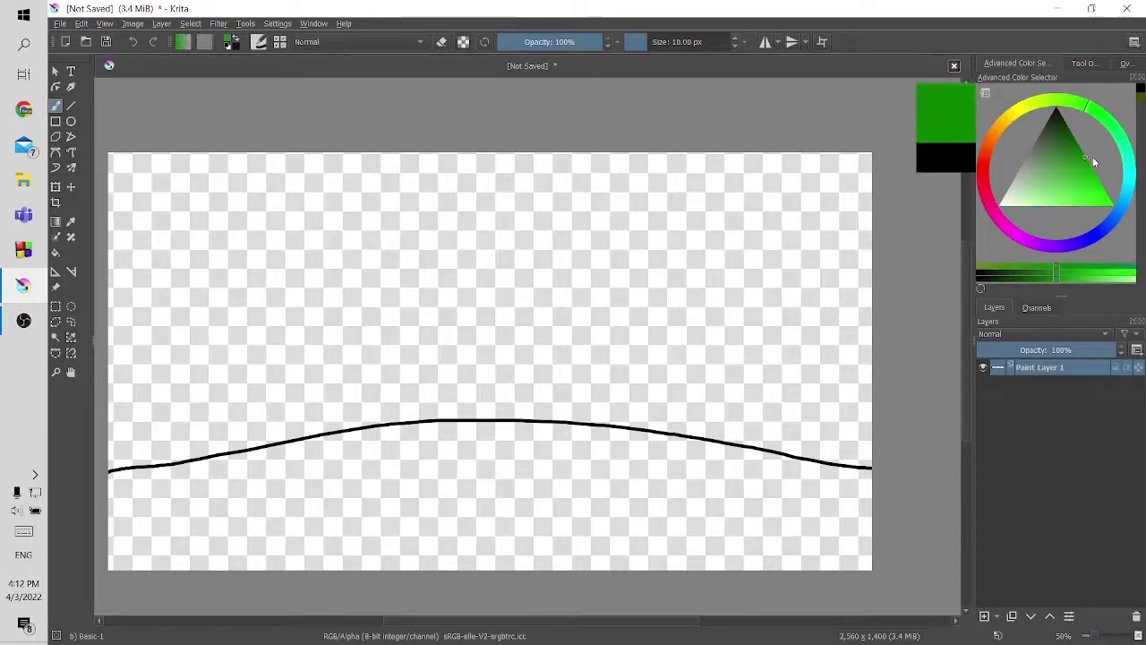
left_click(1086, 154)
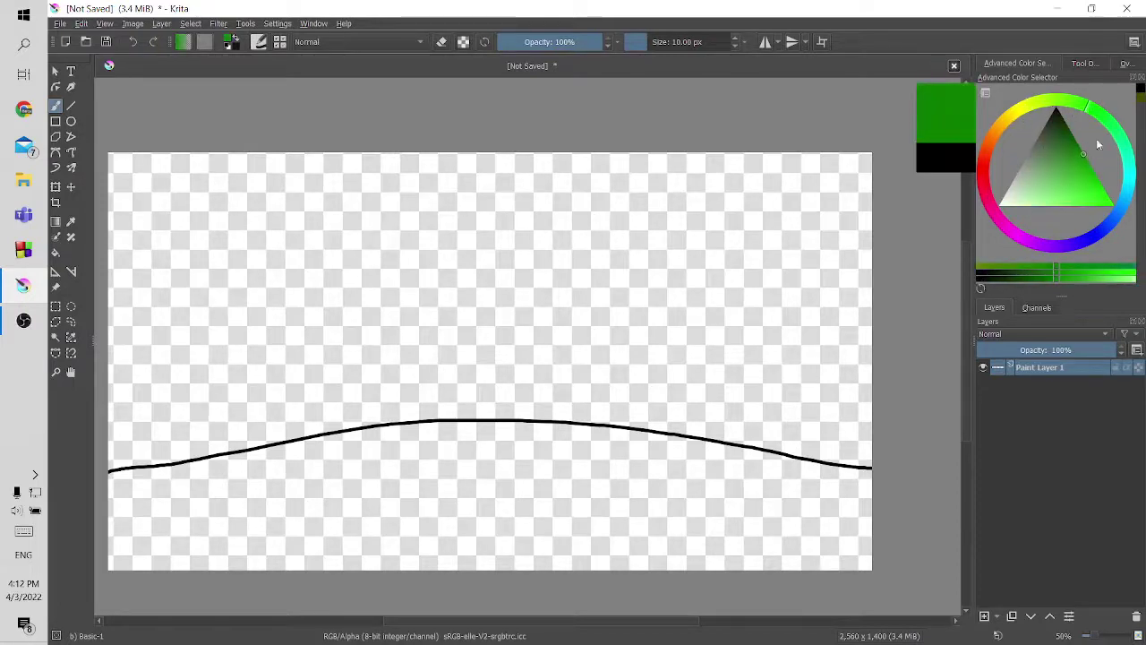
left_click(55, 252)
left_click(425, 487)
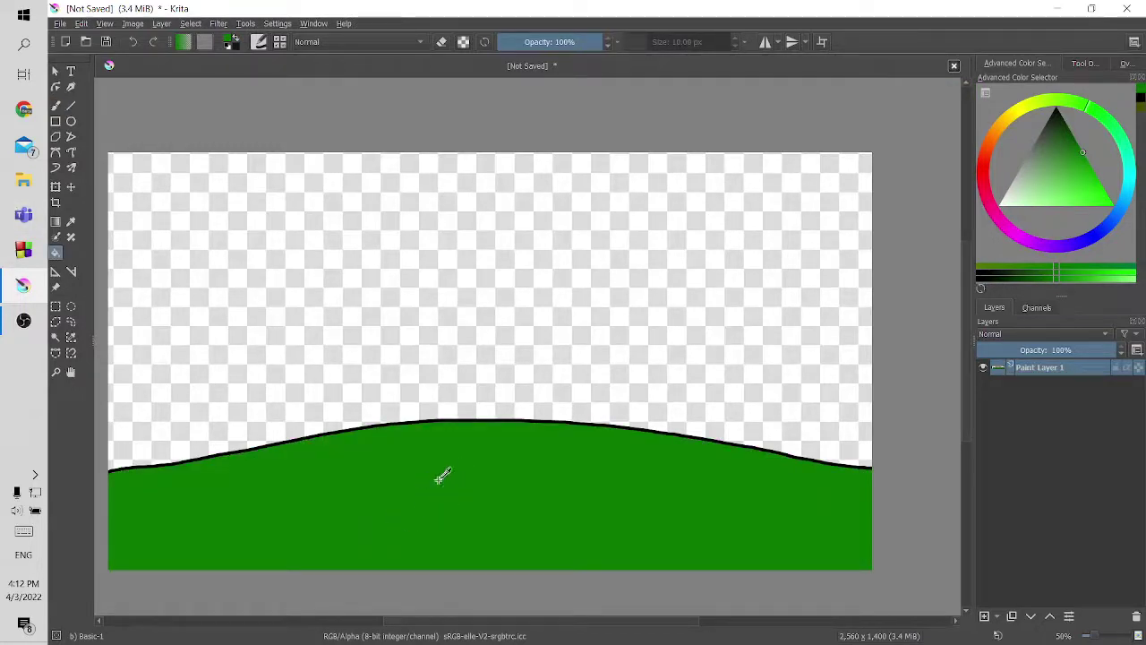
key("ctrl+z")
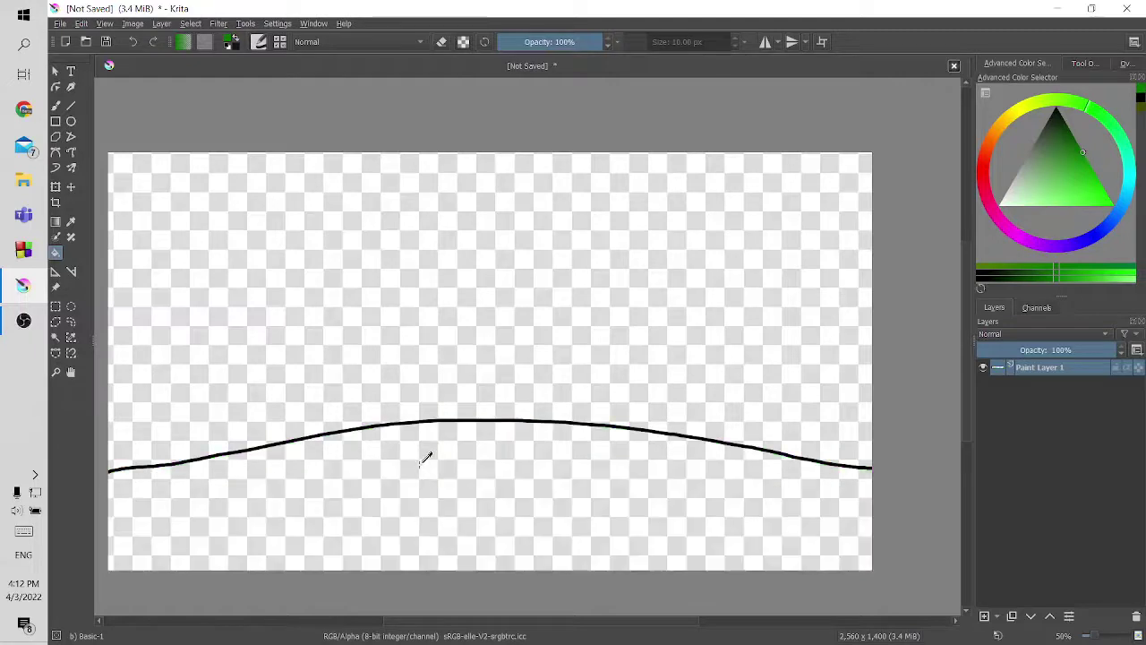
left_click(424, 468)
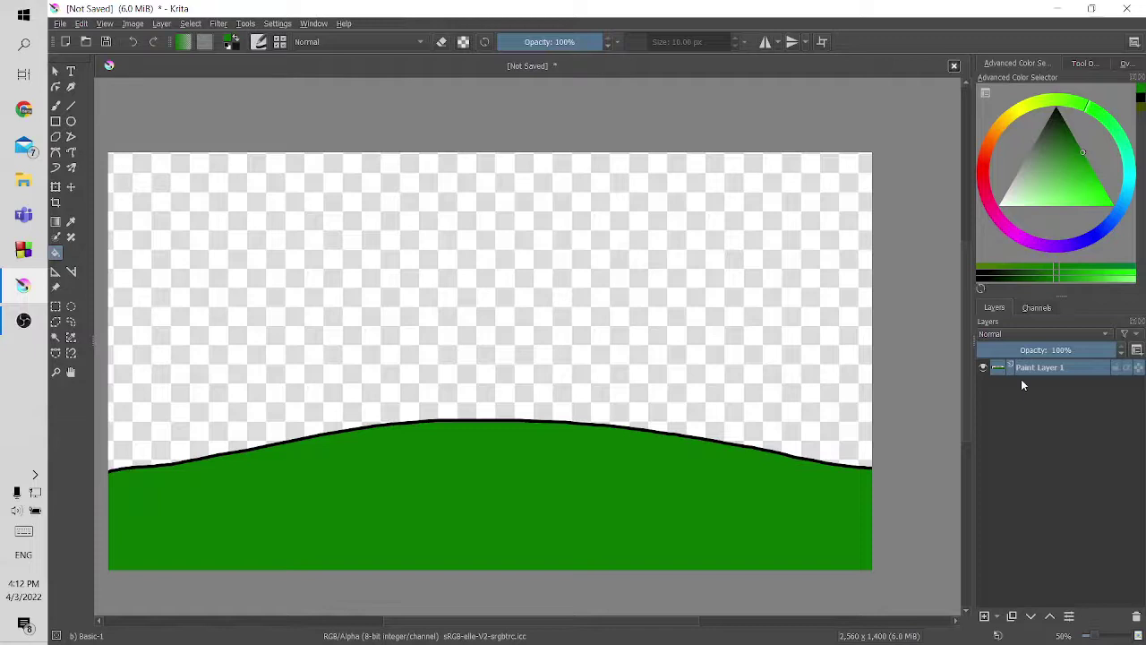
Step: Add a new layer beneath the hill layer and fill the sky with lavender
left_click(983, 617)
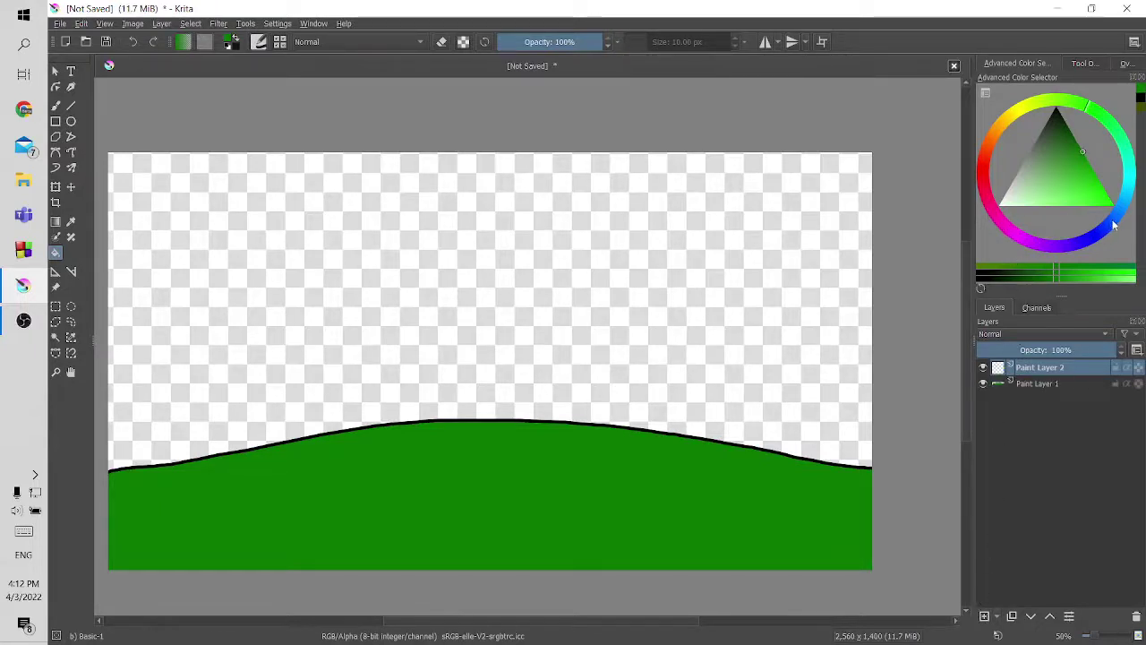
left_click_drag(1038, 368, 1044, 396)
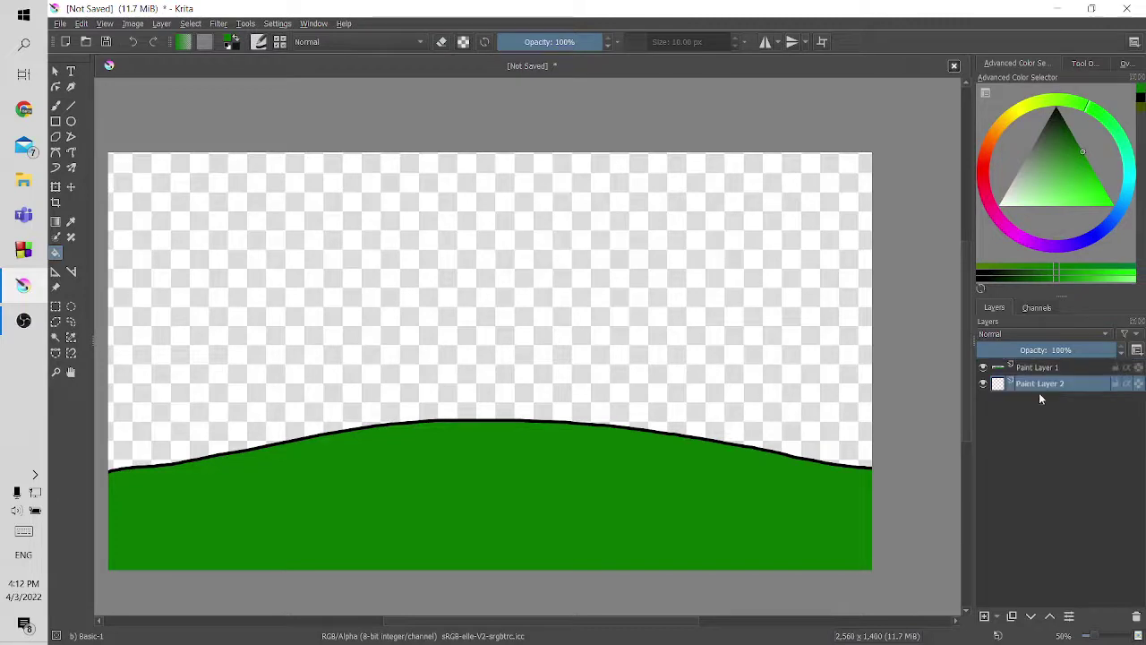
left_click(1094, 238)
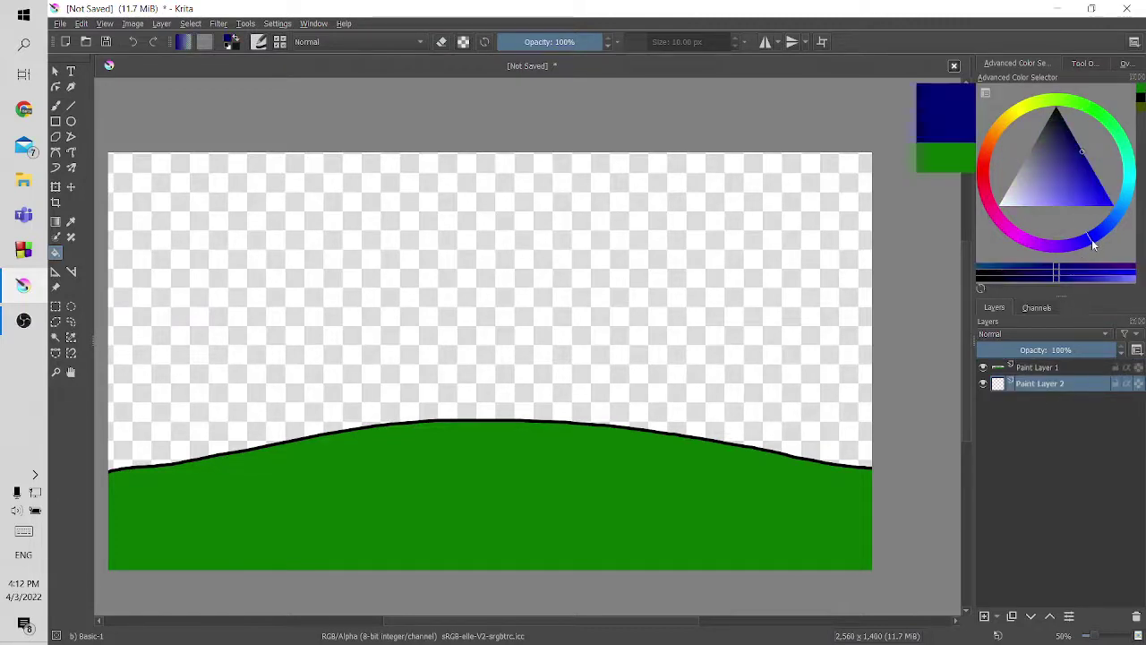
mouse_move(1076, 197)
left_mouse_down()
mouse_move(1043, 226)
mouse_move(1041, 237)
mouse_move(1064, 242)
left_mouse_up()
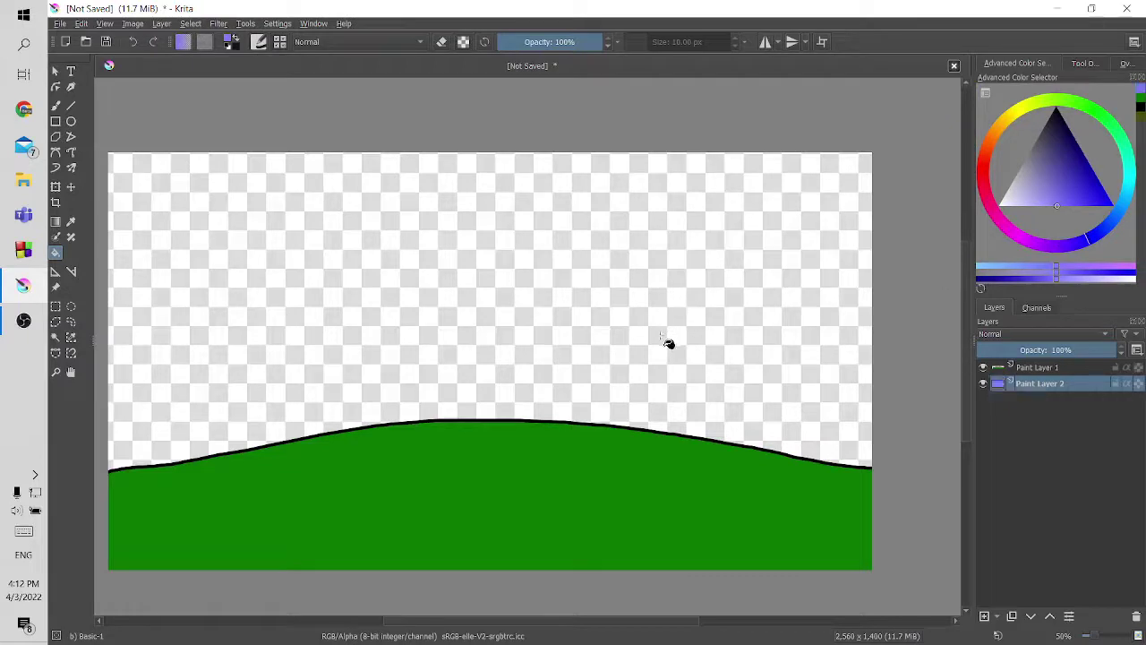
left_click(667, 357)
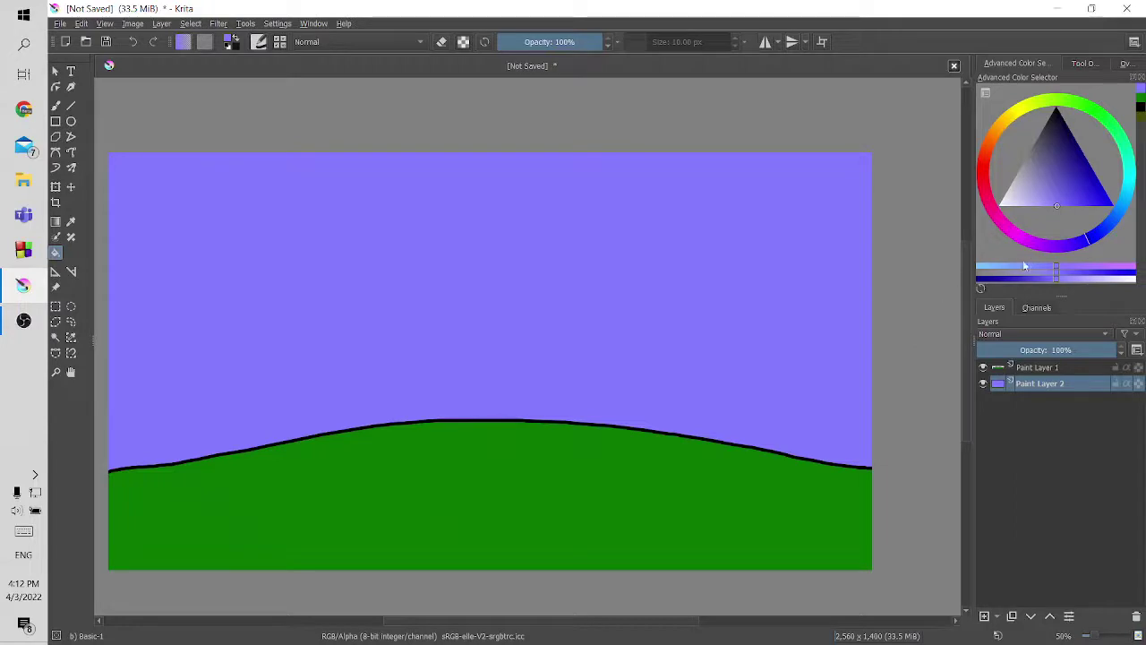
Step: Choose a lighter purple for the clouds and return to the Freehand Brush
left_click_drag(1051, 219, 1064, 115)
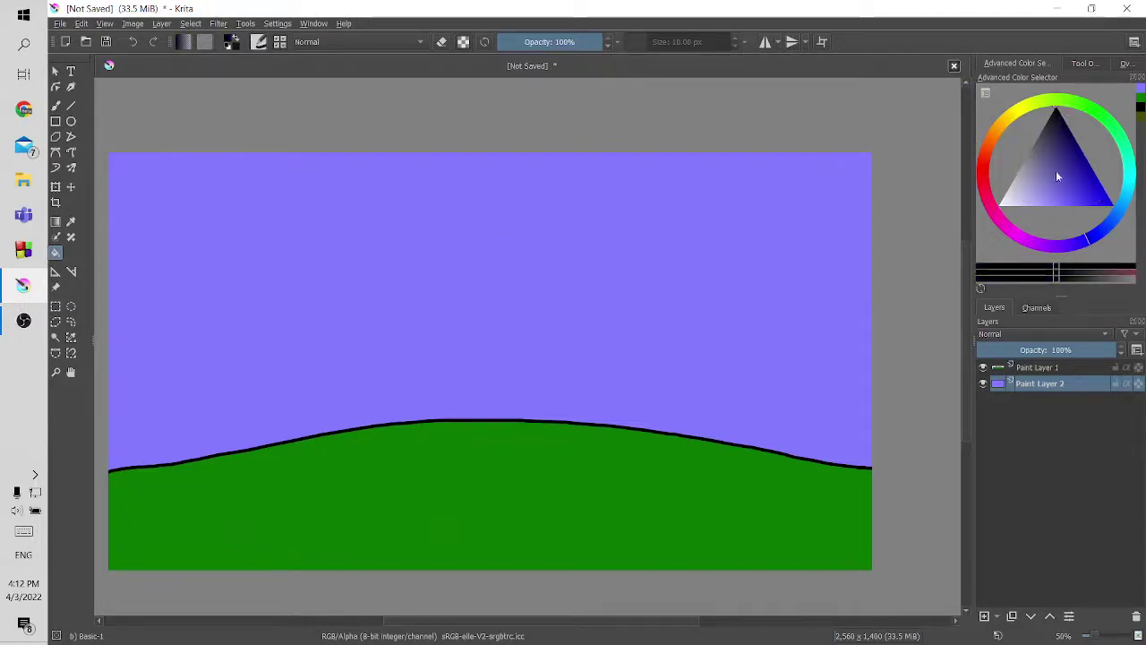
left_click_drag(1045, 194, 1052, 222)
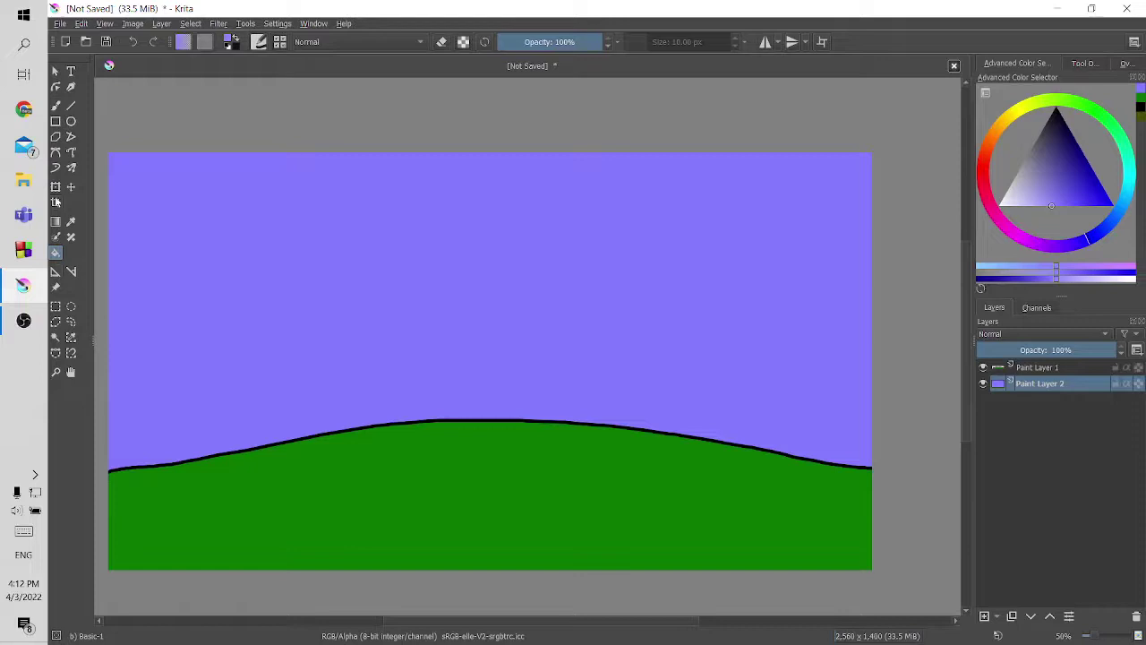
left_click(55, 105)
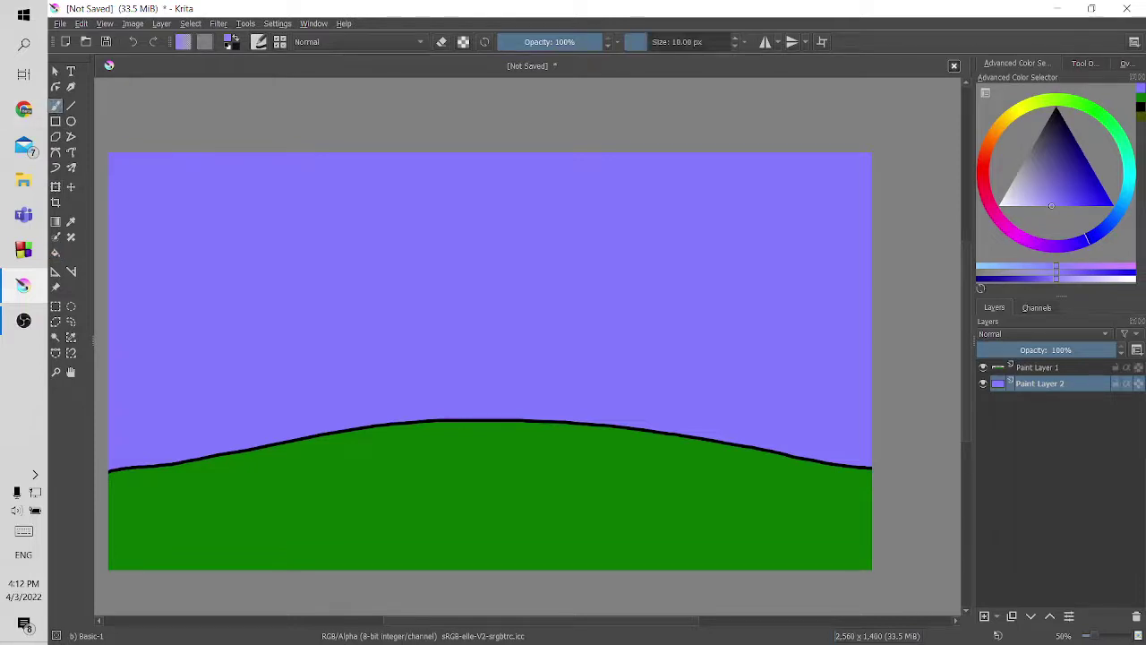
mouse_move(206, 237)
left_mouse_down()
mouse_move(303, 200)
mouse_move(358, 225)
left_mouse_up()
left_click_drag(206, 236, 216, 273)
left_click(55, 251)
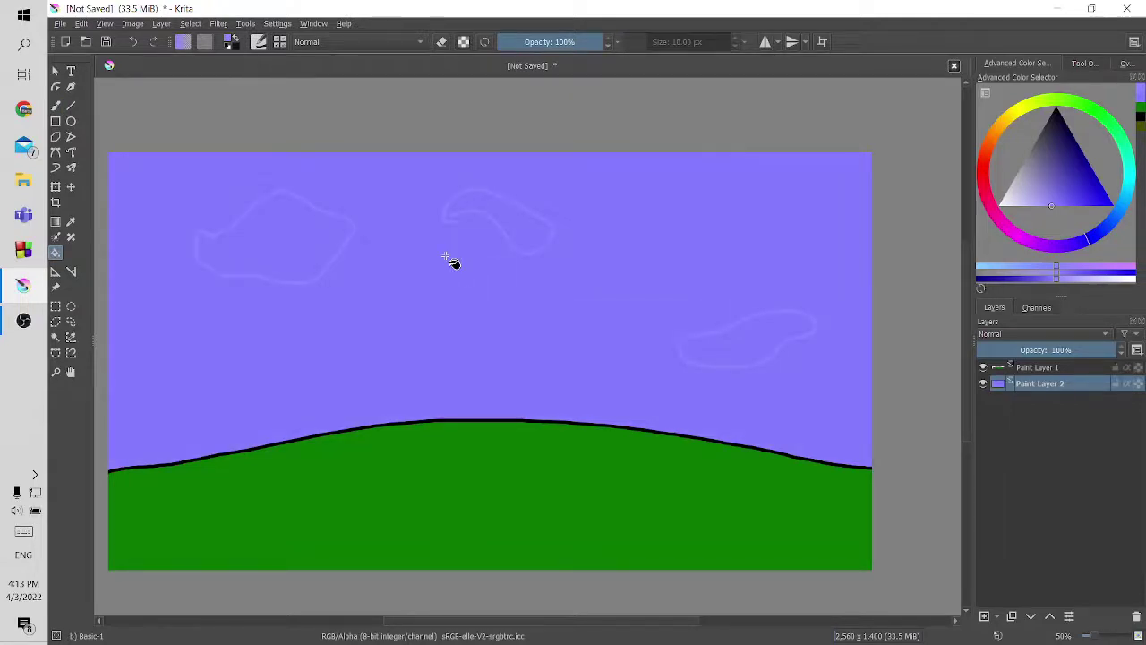
left_click(742, 368)
key("ctrl+z")
key("ctrl+shift+z")
Step: Add a new cloud layer and sketch cloud outlines on the sky with the brush
left_click(984, 616)
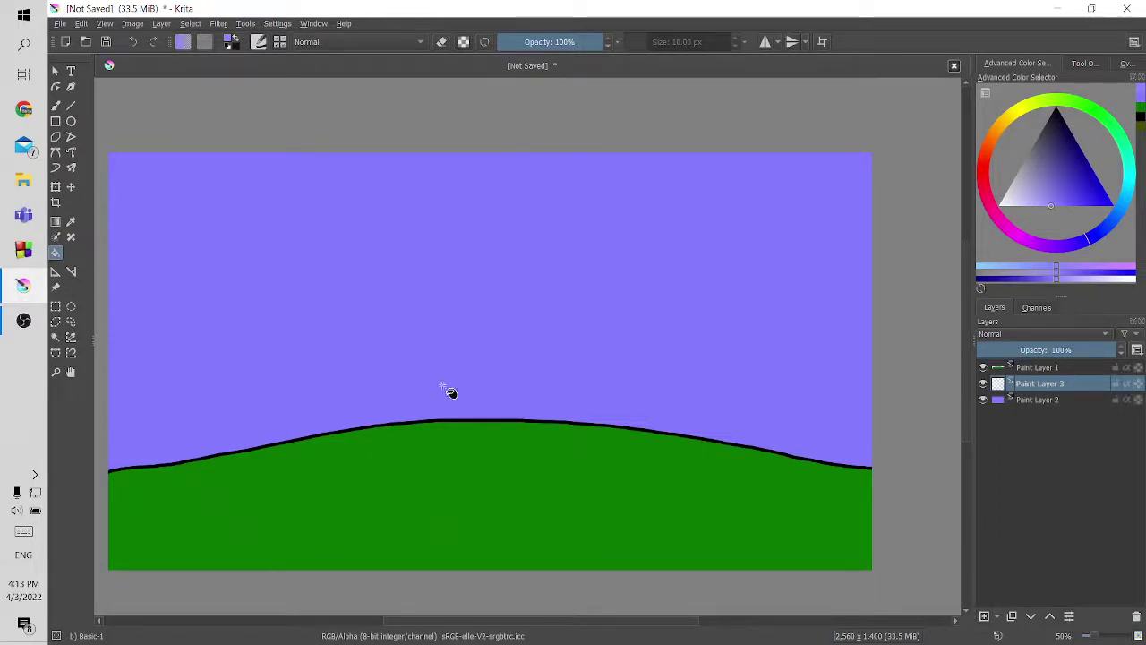
left_click(56, 105)
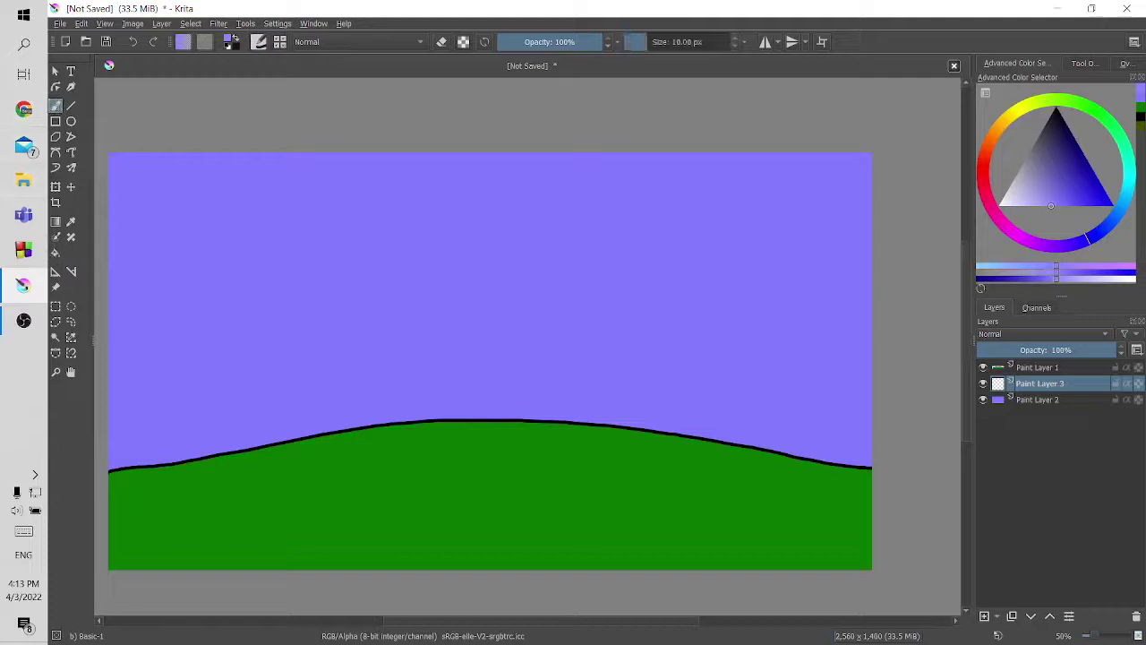
left_click_drag(203, 237, 257, 207)
left_click_drag(717, 241, 741, 311)
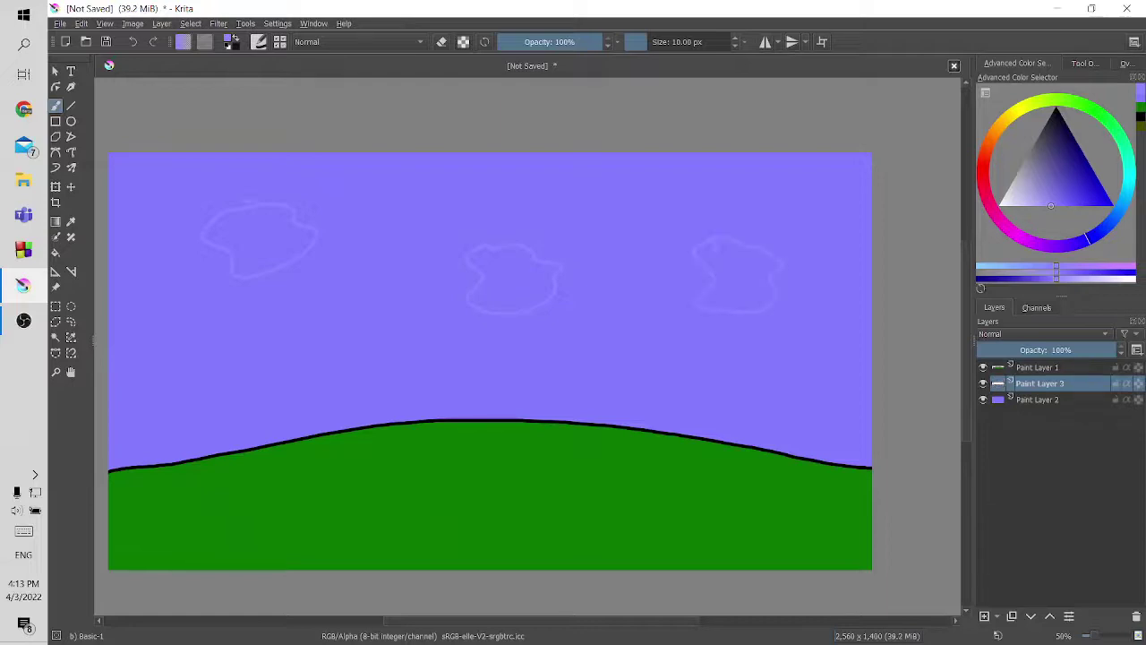
Step: Fill the right, middle and left clouds with the light purple colour
left_click(56, 252)
left_click(734, 295)
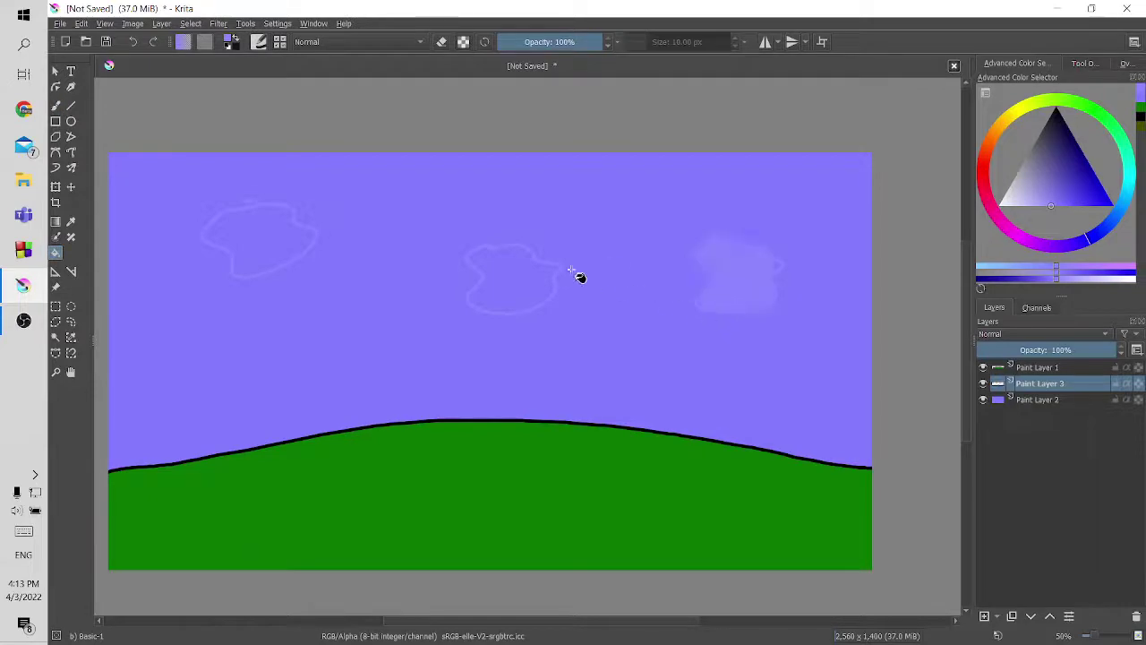
left_click(527, 283)
left_click(260, 244)
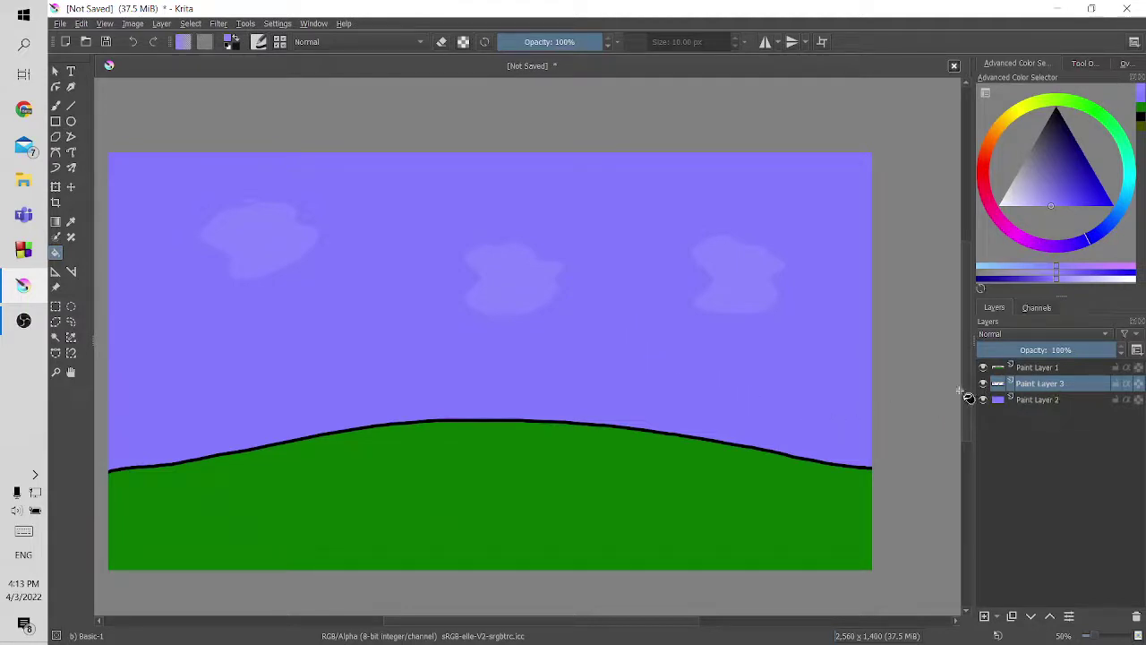
Step: Hide the hill and cloud layers so only the sky shows, then begin File > Export
left_click(983, 368)
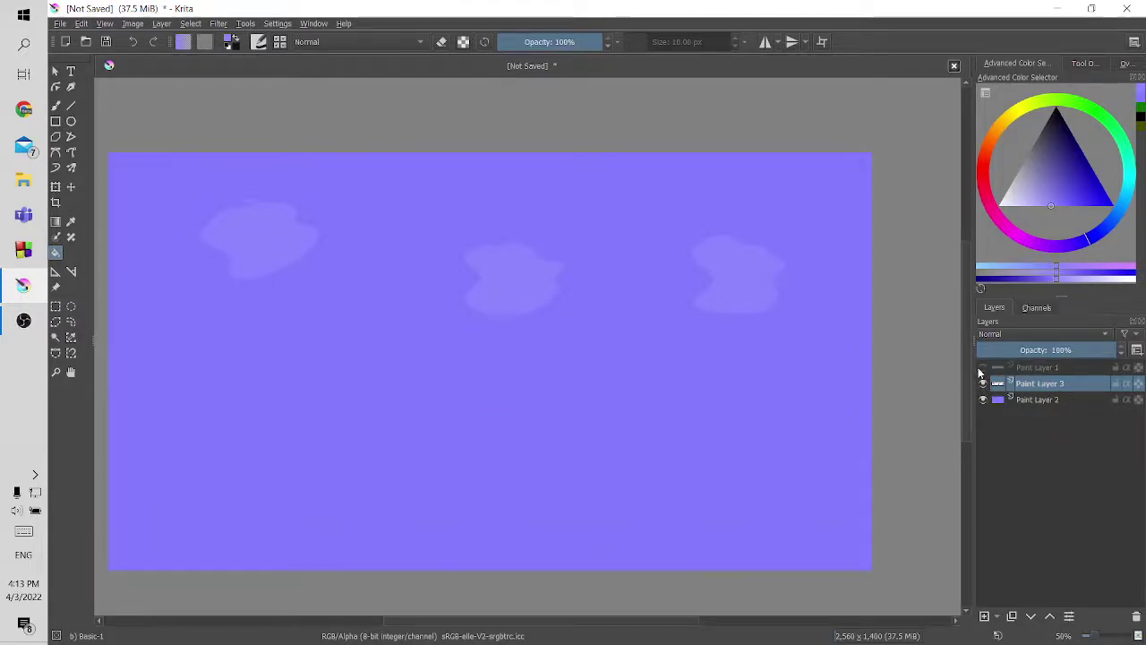
left_click(984, 384)
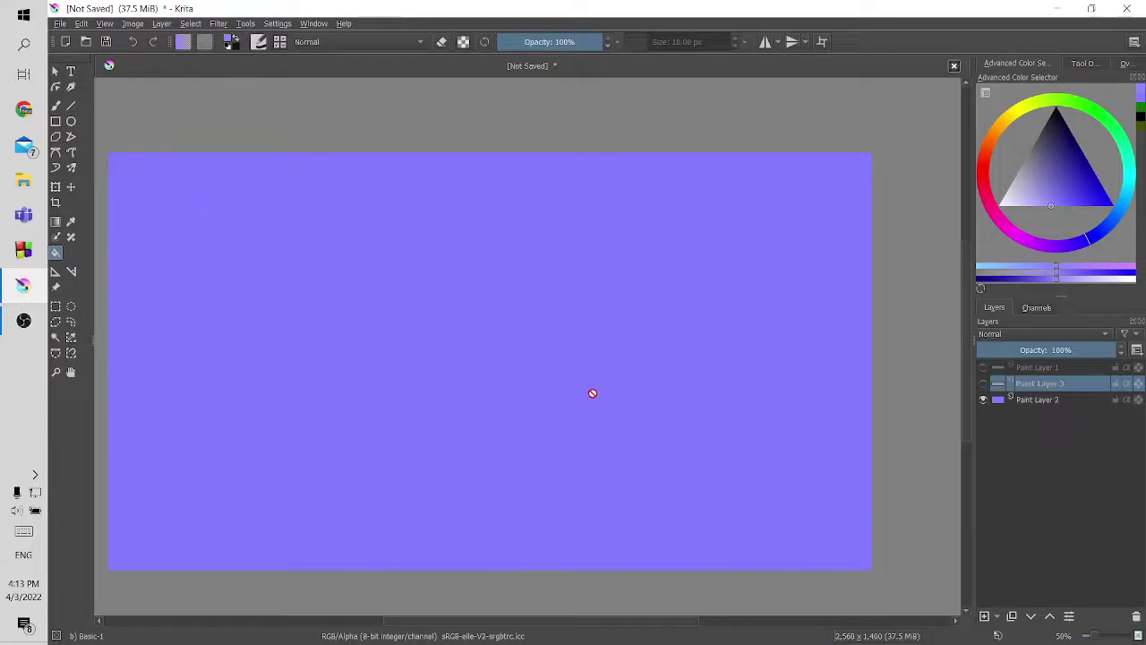
left_click(60, 23)
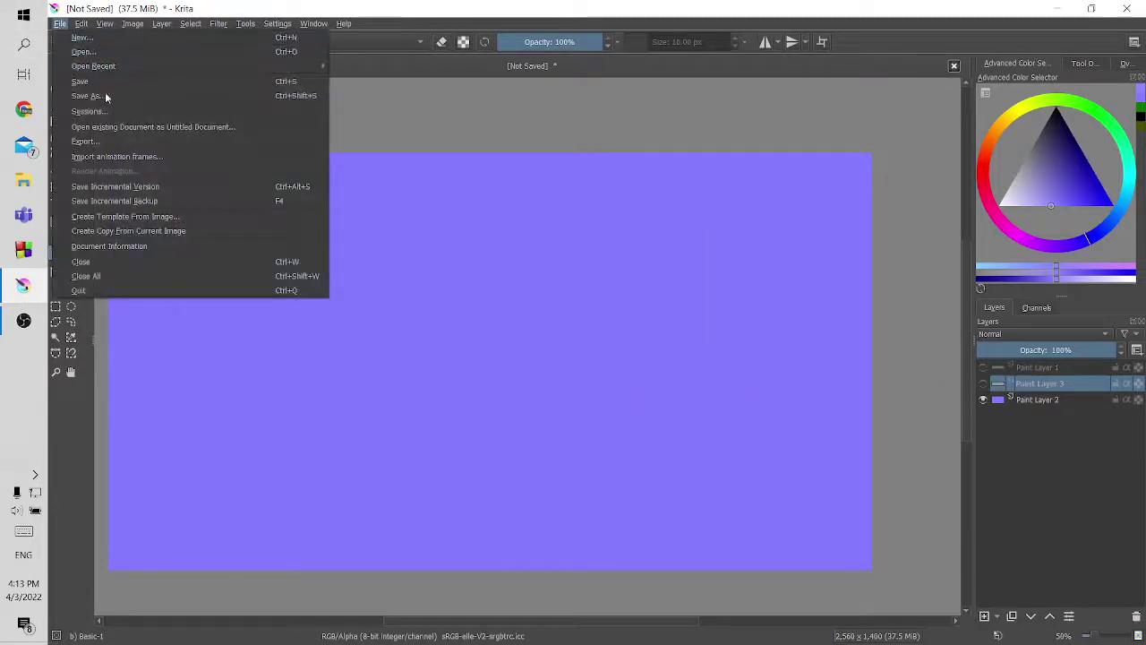
left_click(104, 142)
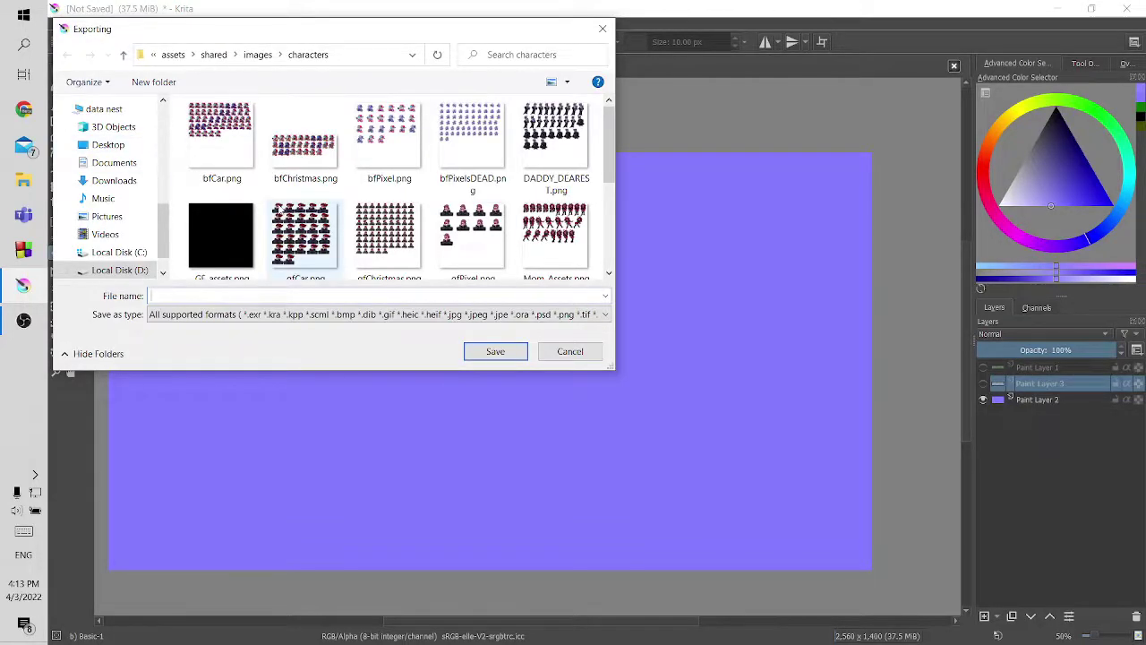
scroll(264, 203, "down", 1)
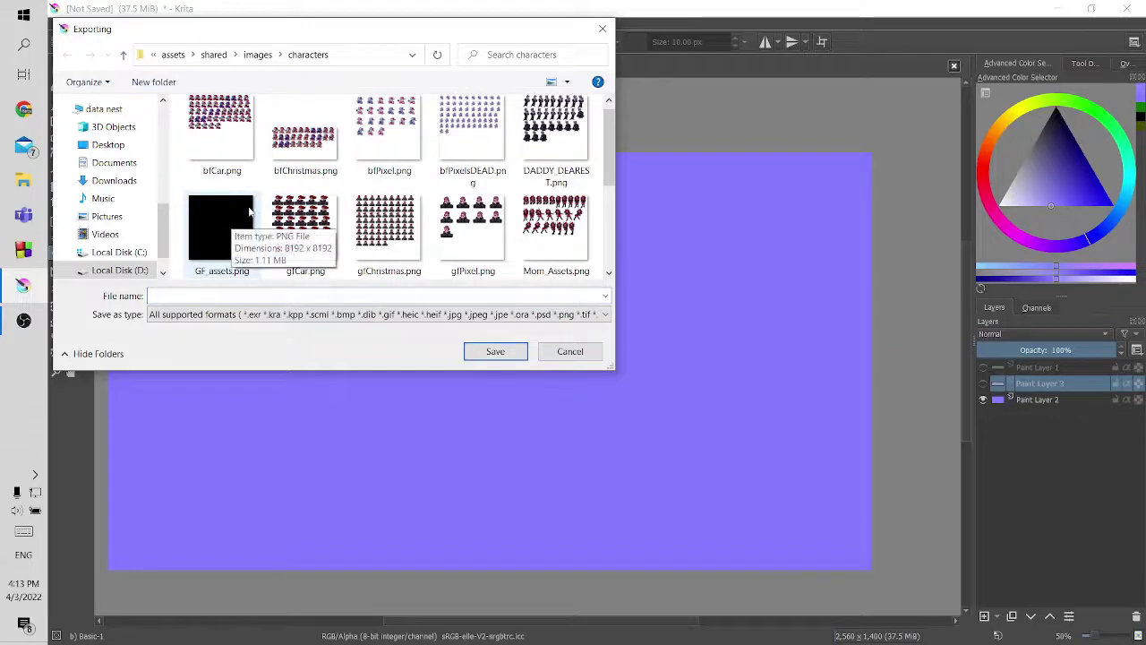
scroll(255, 211, "up", 1)
scroll(131, 184, "up", 4)
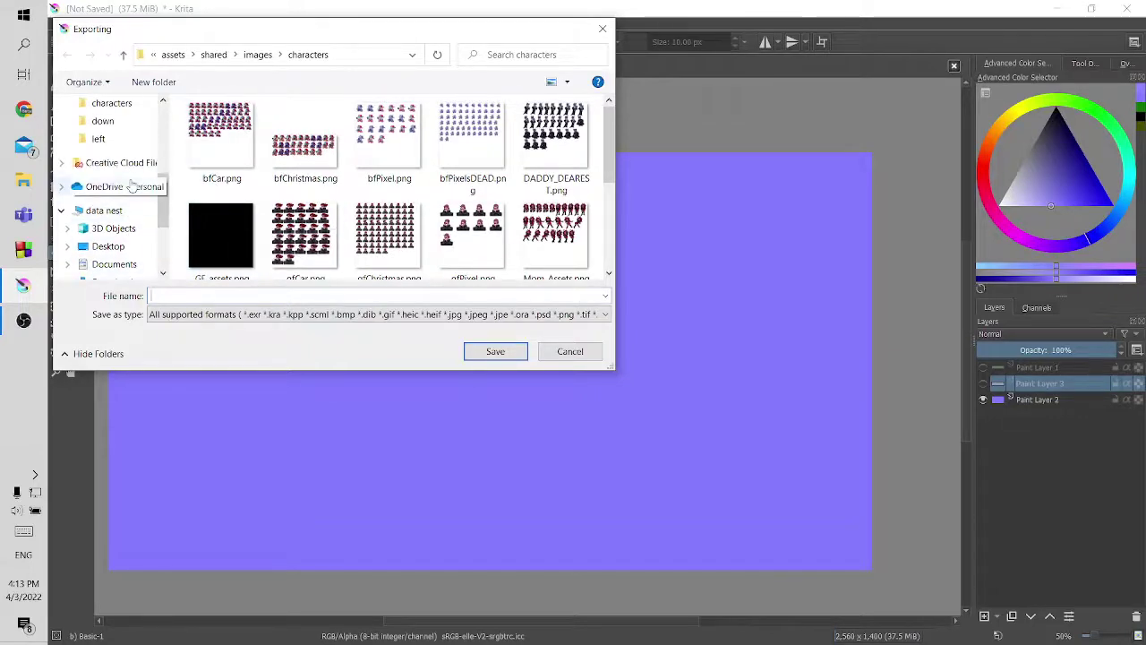
scroll(131, 184, "down", 1)
scroll(125, 170, "up", 4)
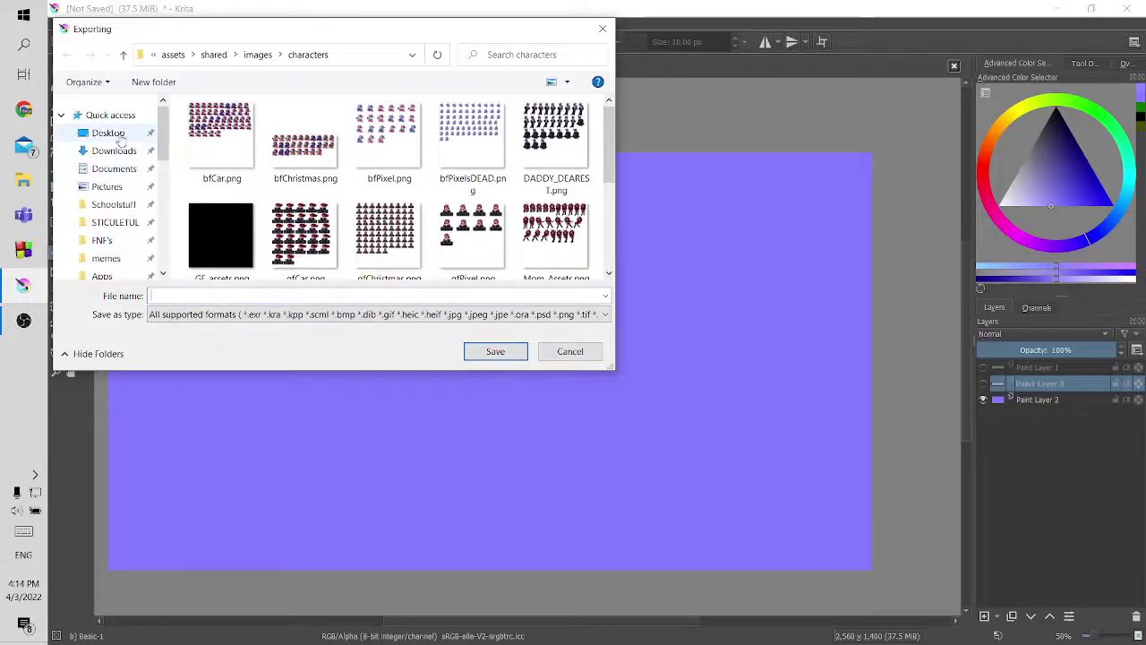
Step: Export the sky to the Desktop as PNG named 'blue sky', accepting the PNG options
left_click(110, 134)
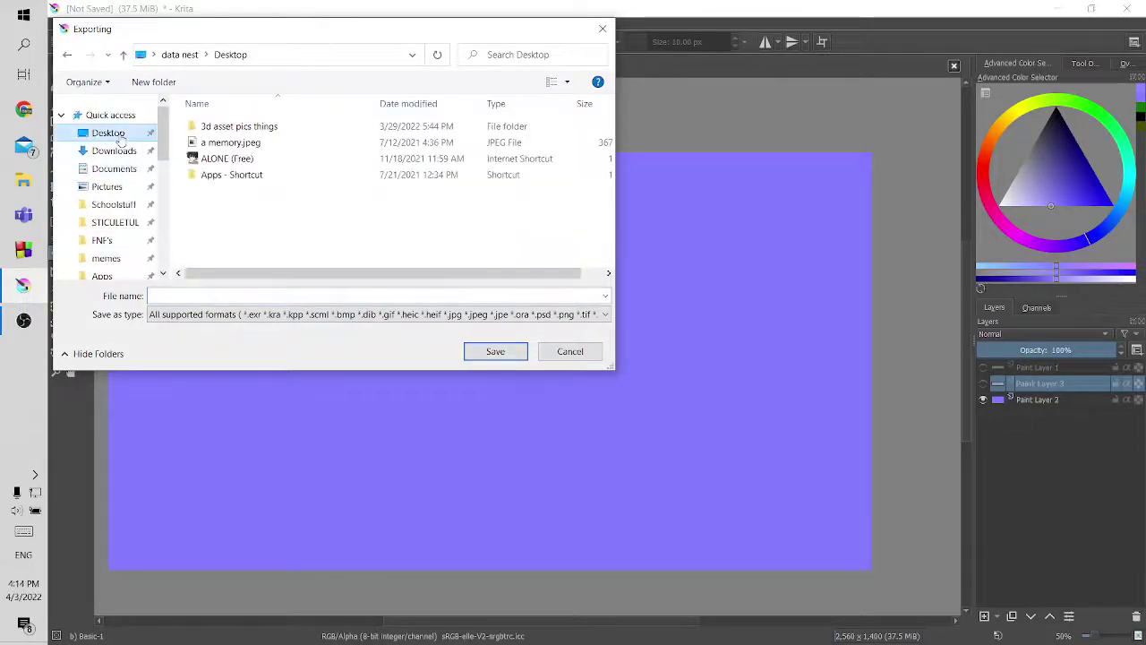
left_click(218, 296)
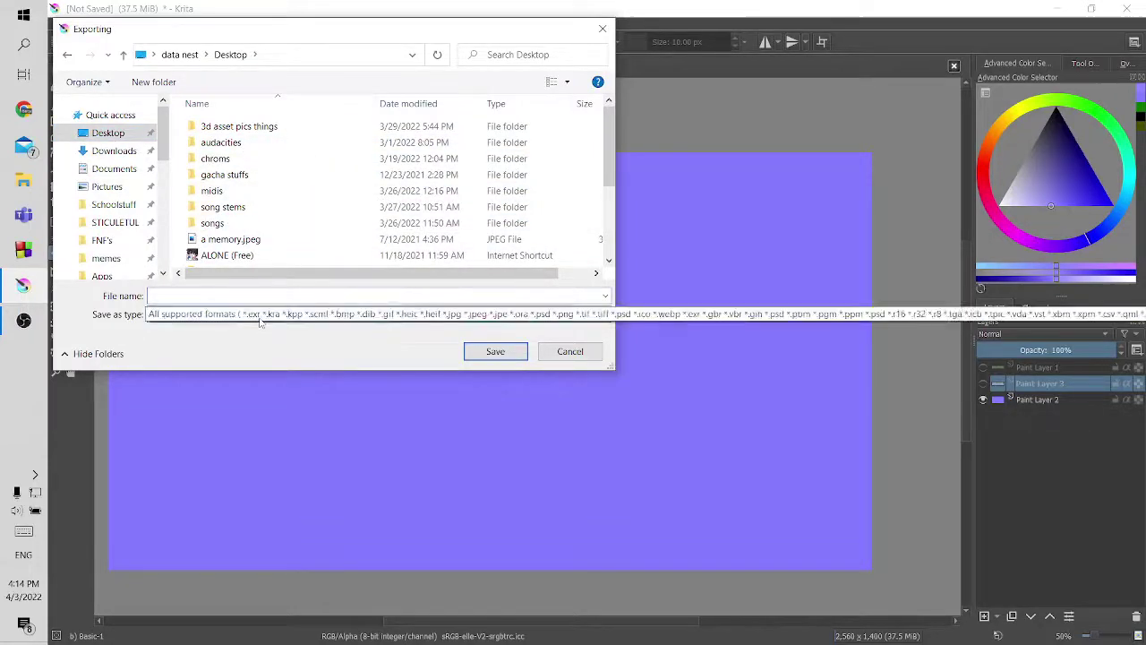
left_click(242, 315)
left_click(208, 174)
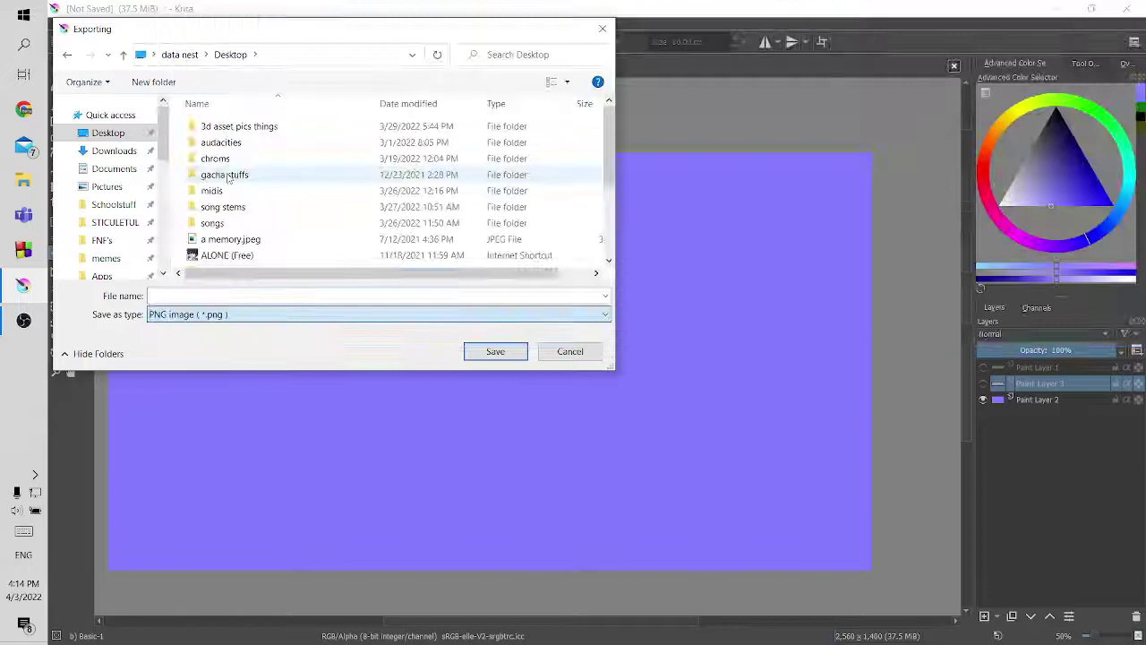
left_click(199, 296)
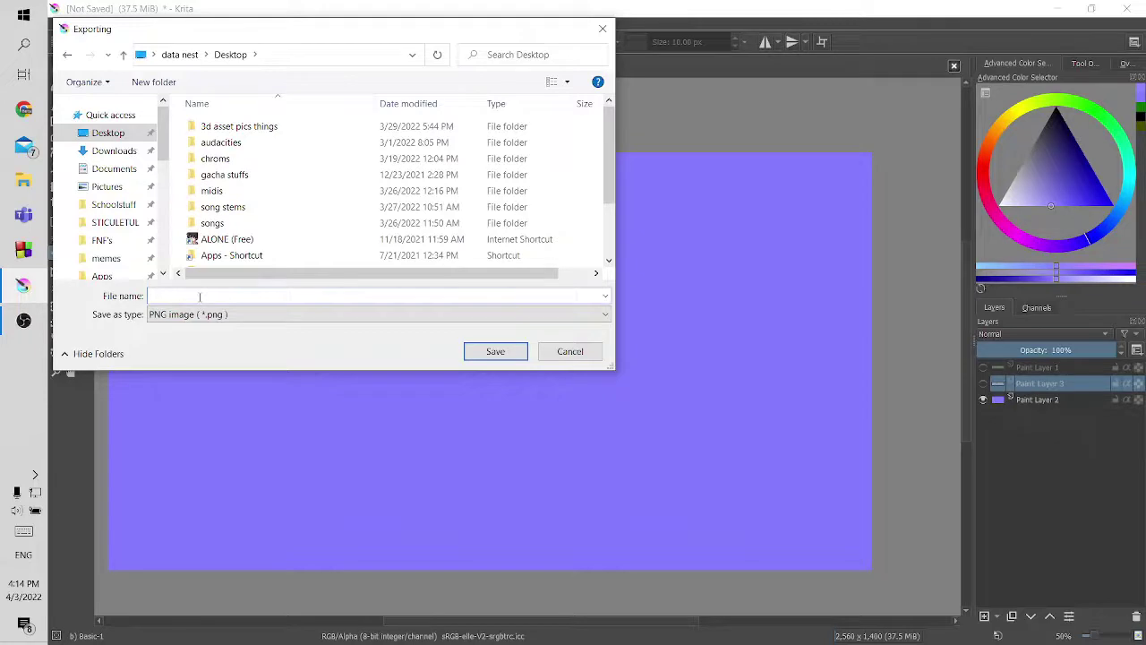
type("blue sky")
key("Return")
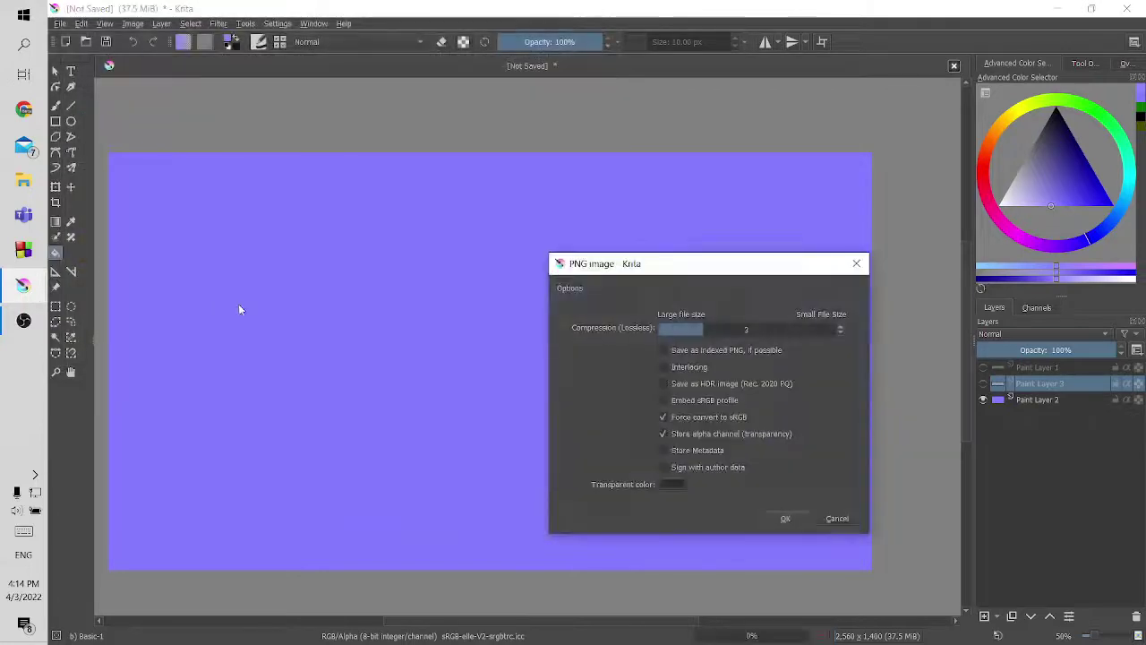
left_click(785, 519)
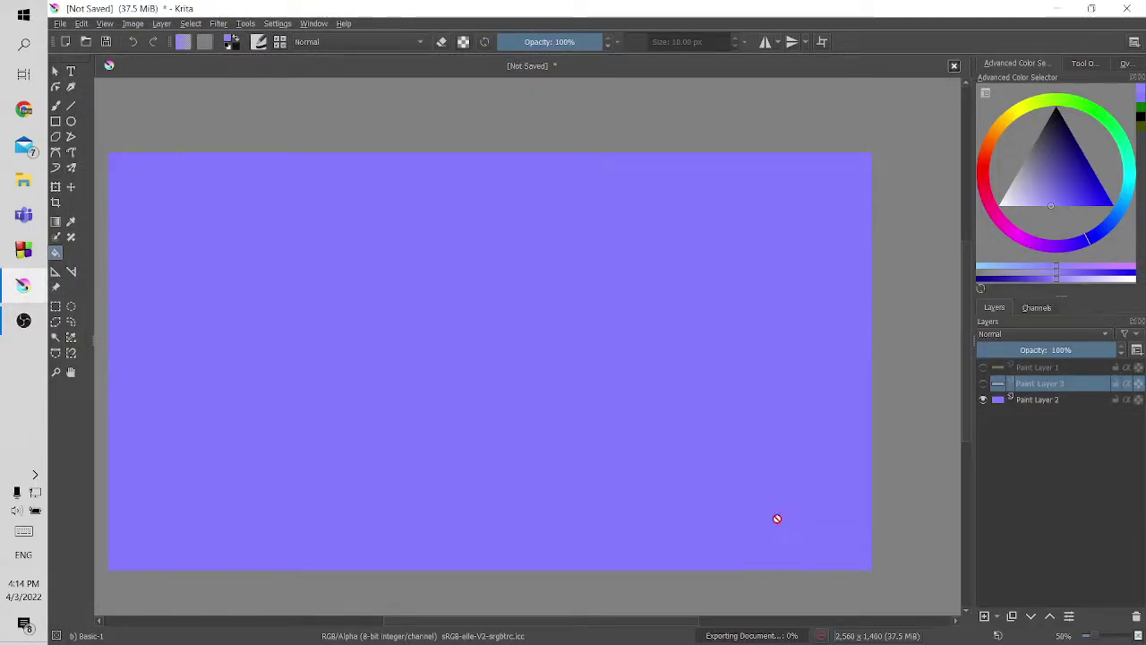
Step: Show only the clouds layer and export it as a PNG named clouds
left_click(984, 400)
left_click(986, 384)
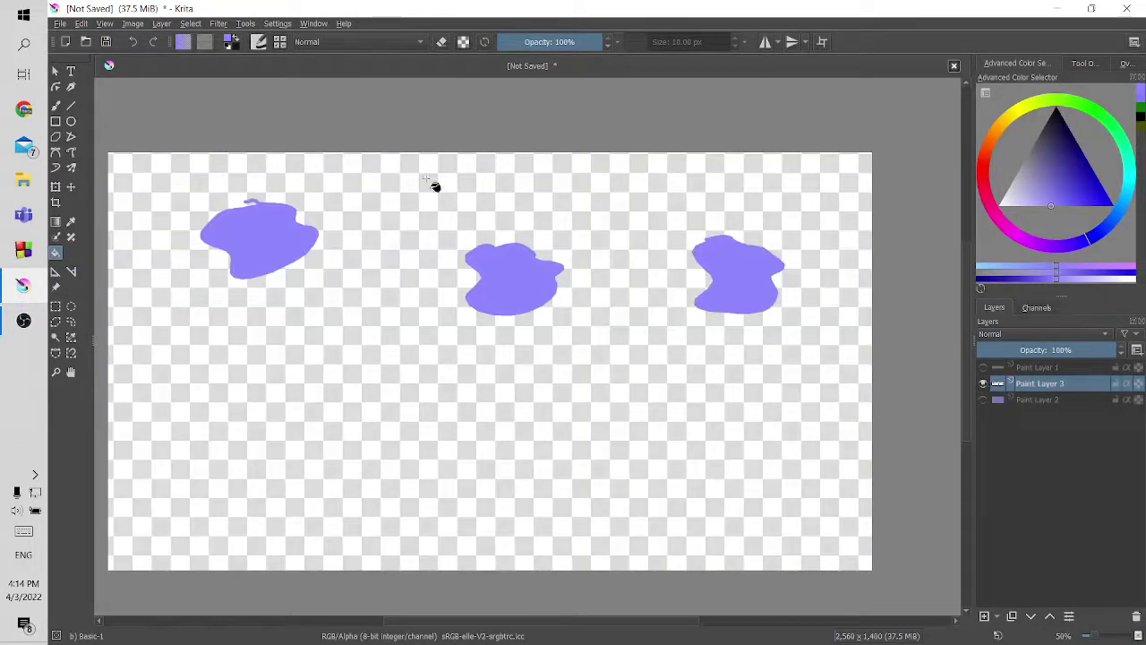
left_click(59, 25)
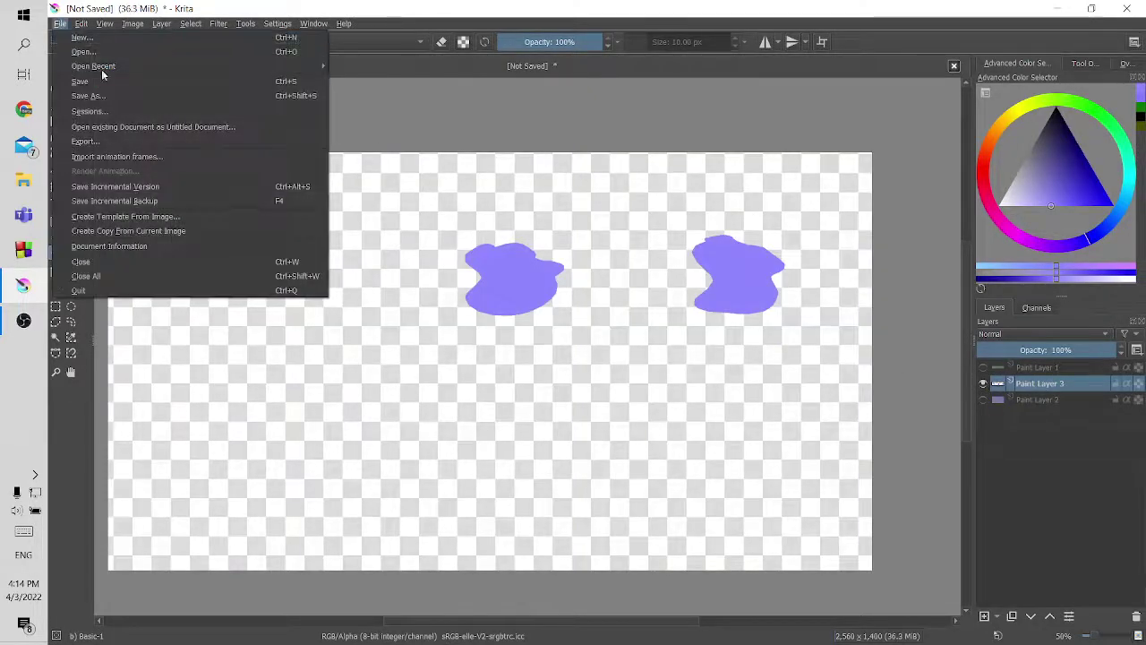
left_click(123, 141)
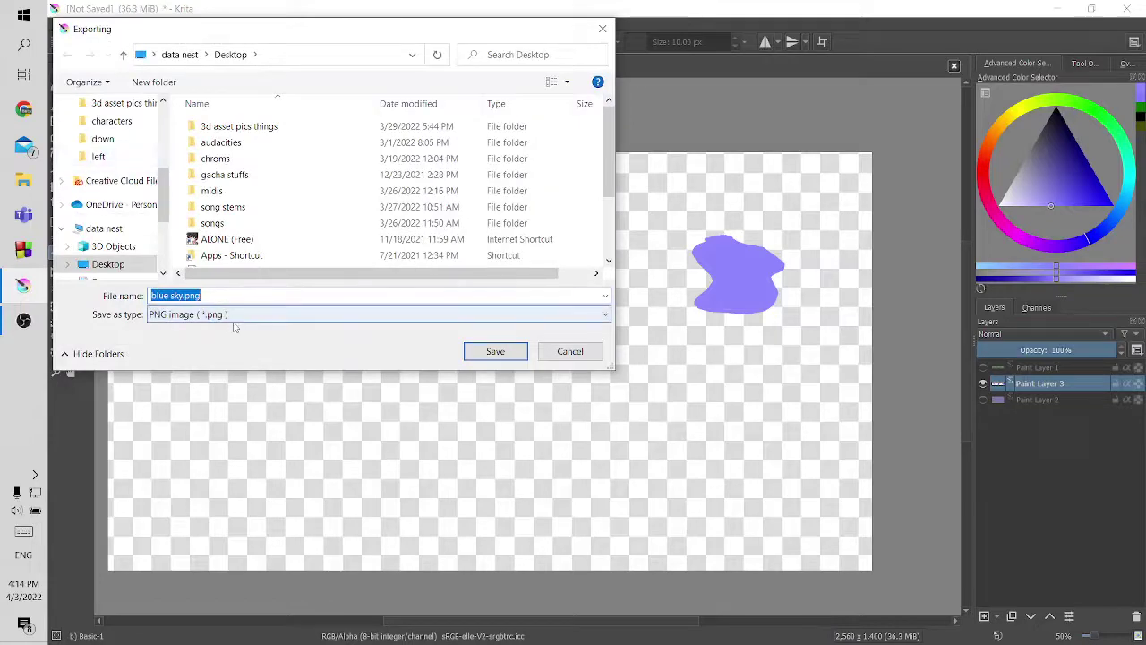
type("clouds")
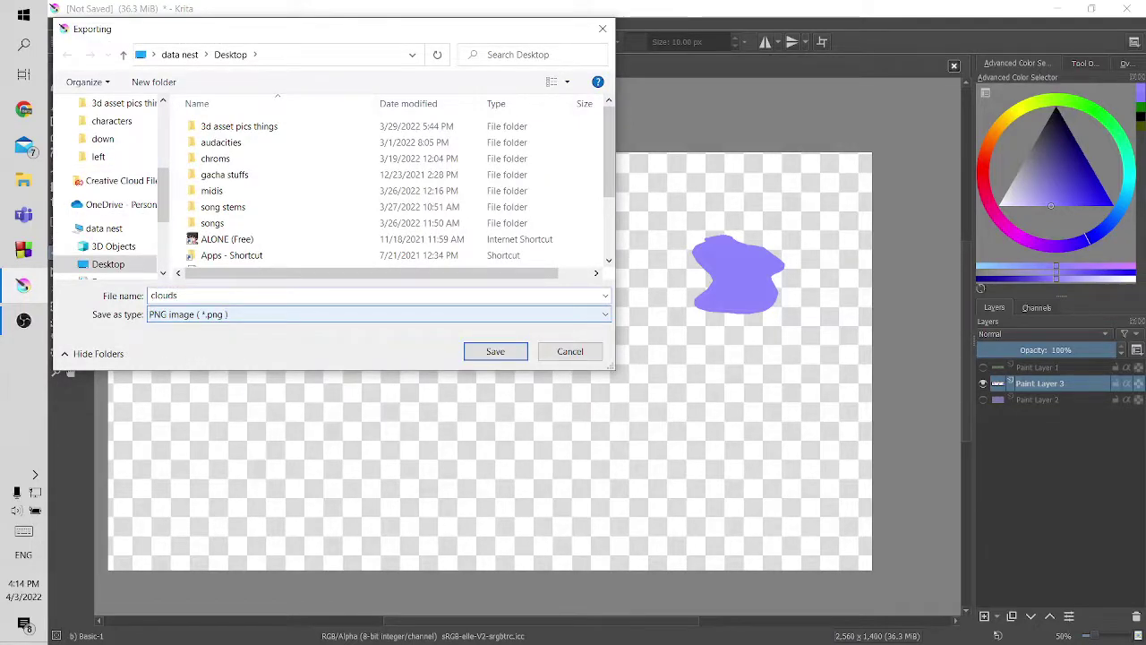
key("Return")
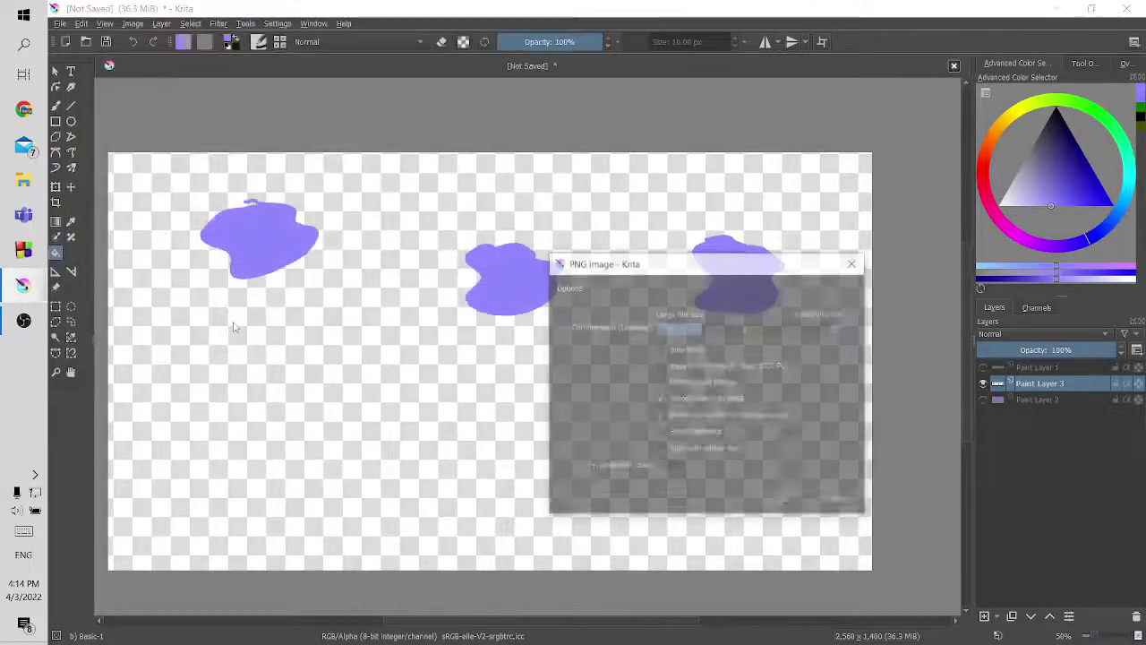
key("Return")
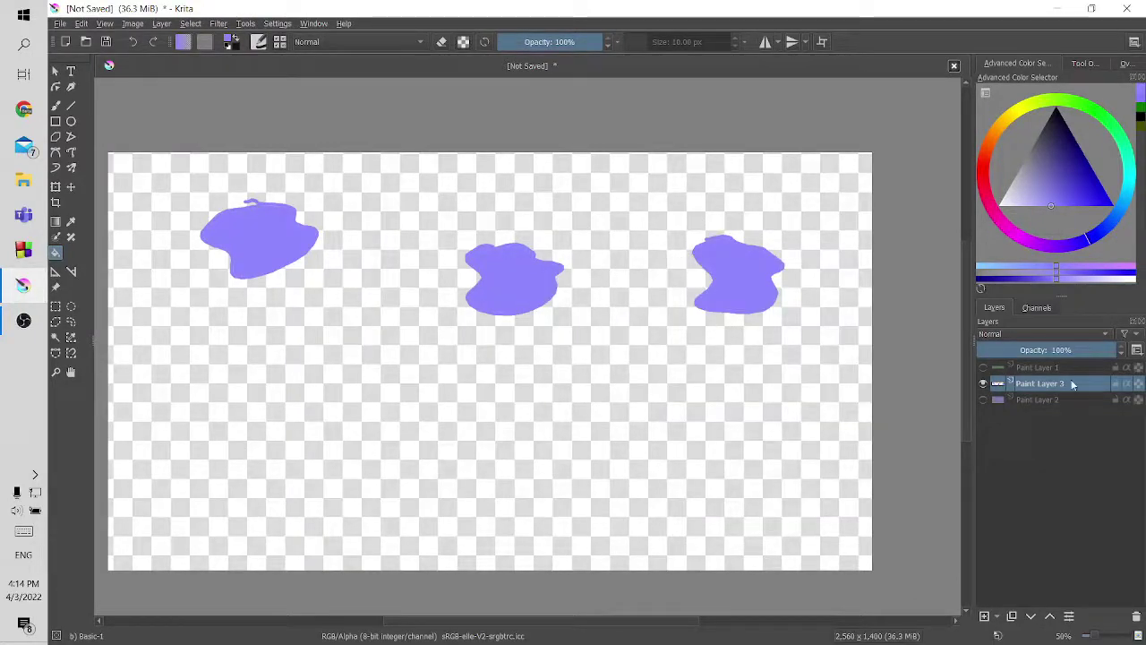
Step: Show only the green hill layer and export it as 'green grass' PNG
left_click(984, 384)
left_click(983, 368)
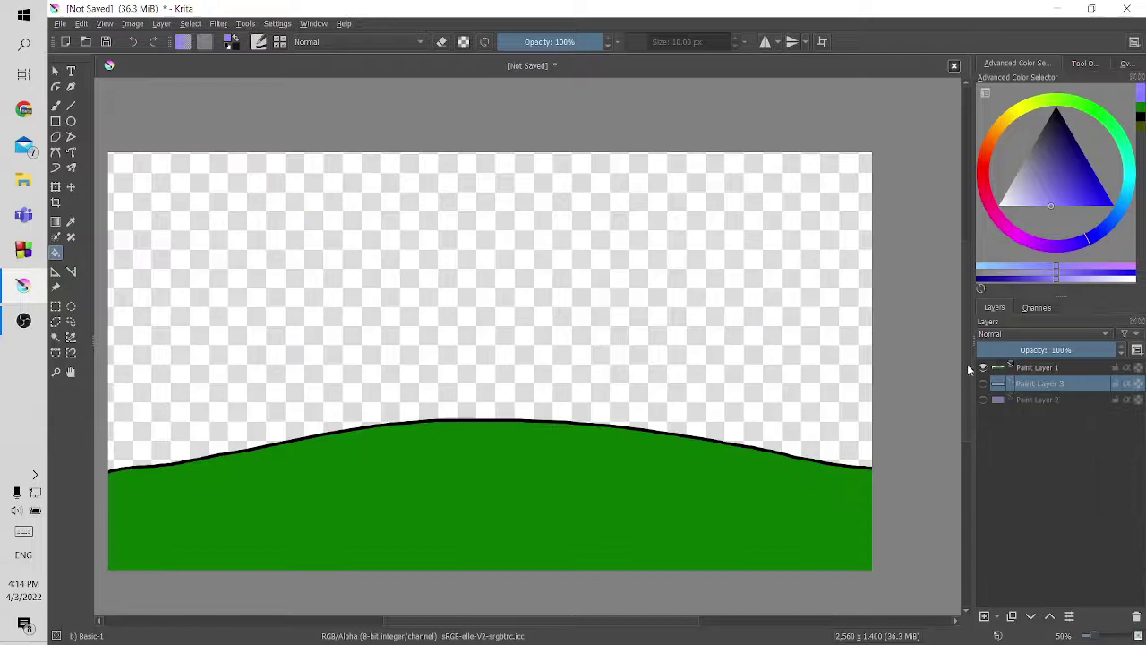
left_click(59, 23)
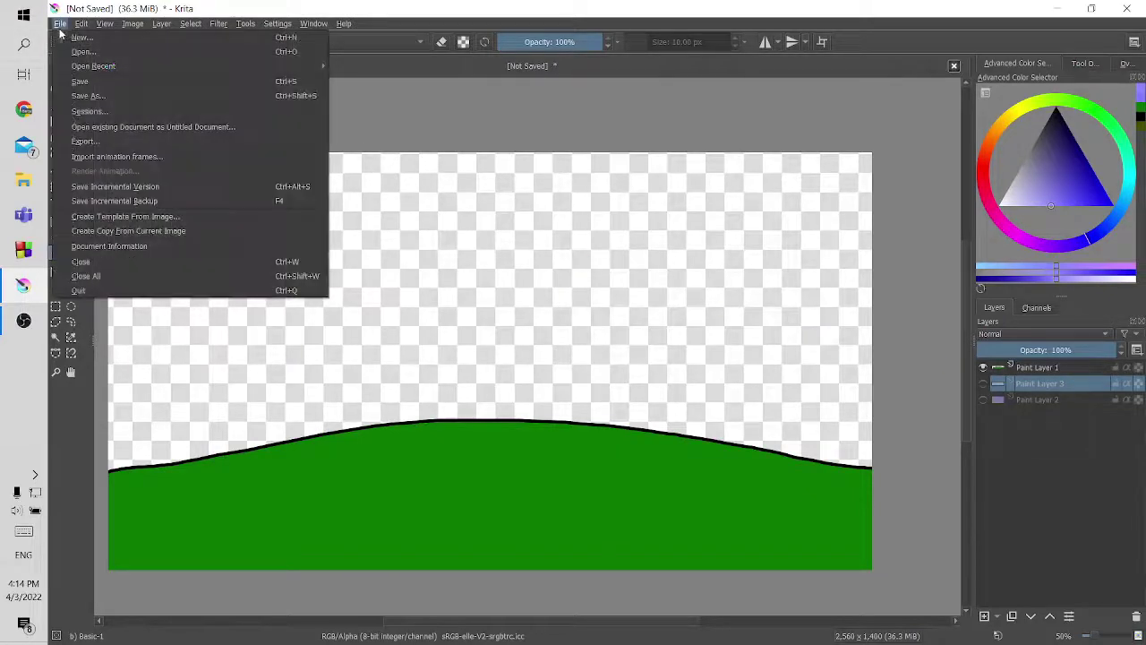
left_click(99, 140)
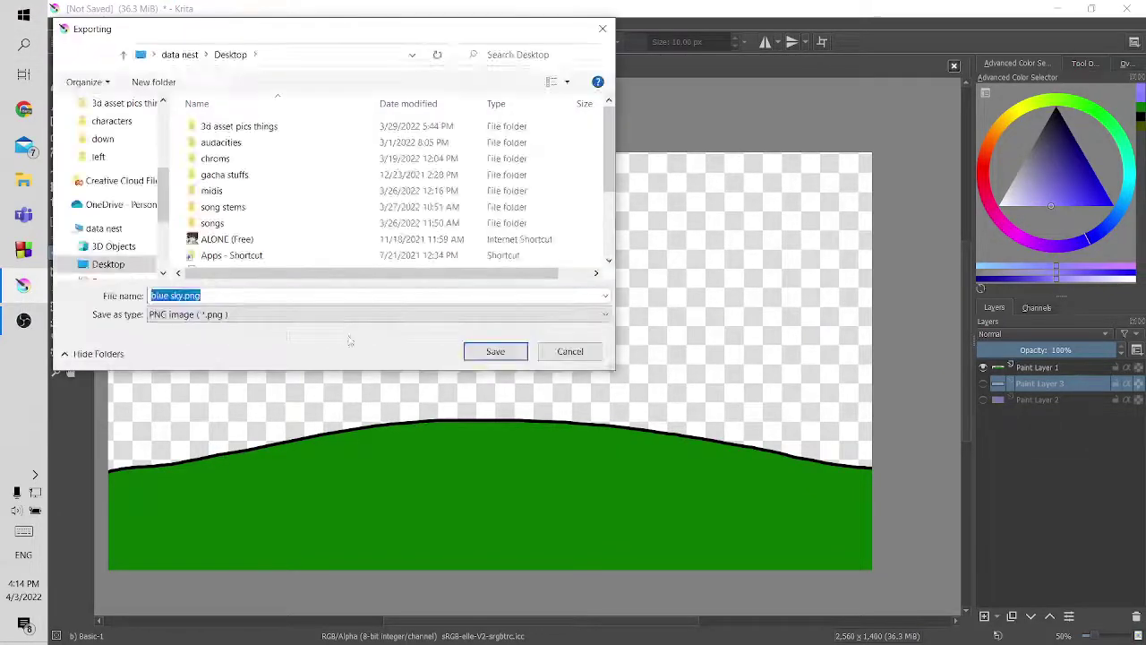
type("green g")
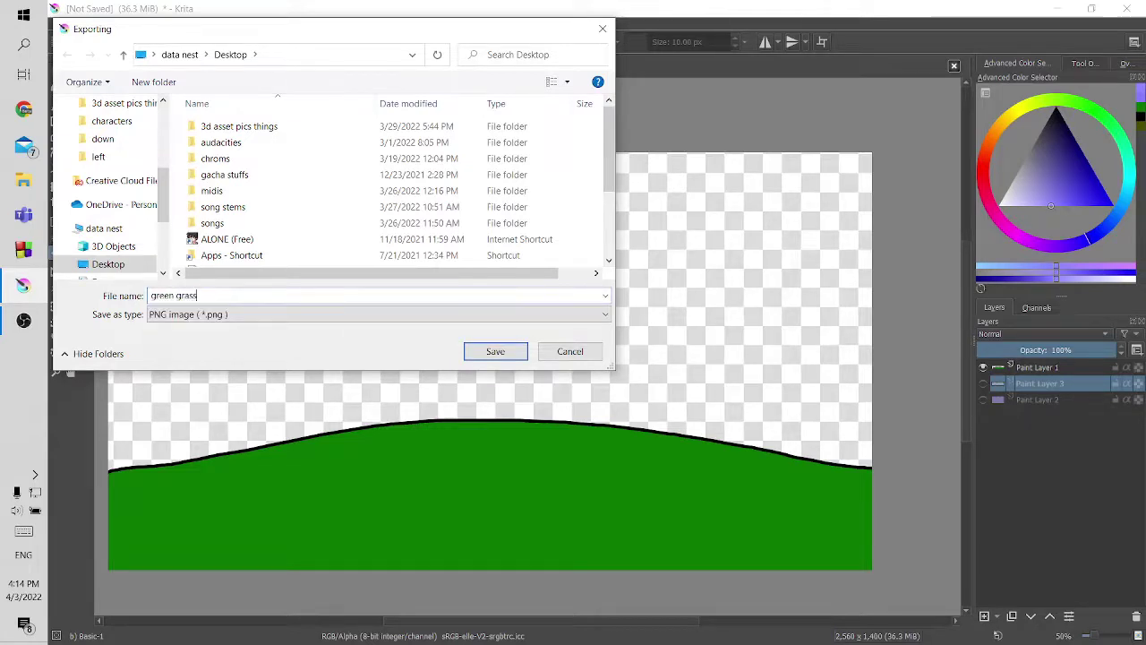
type("rass")
key("Return")
key("Return")
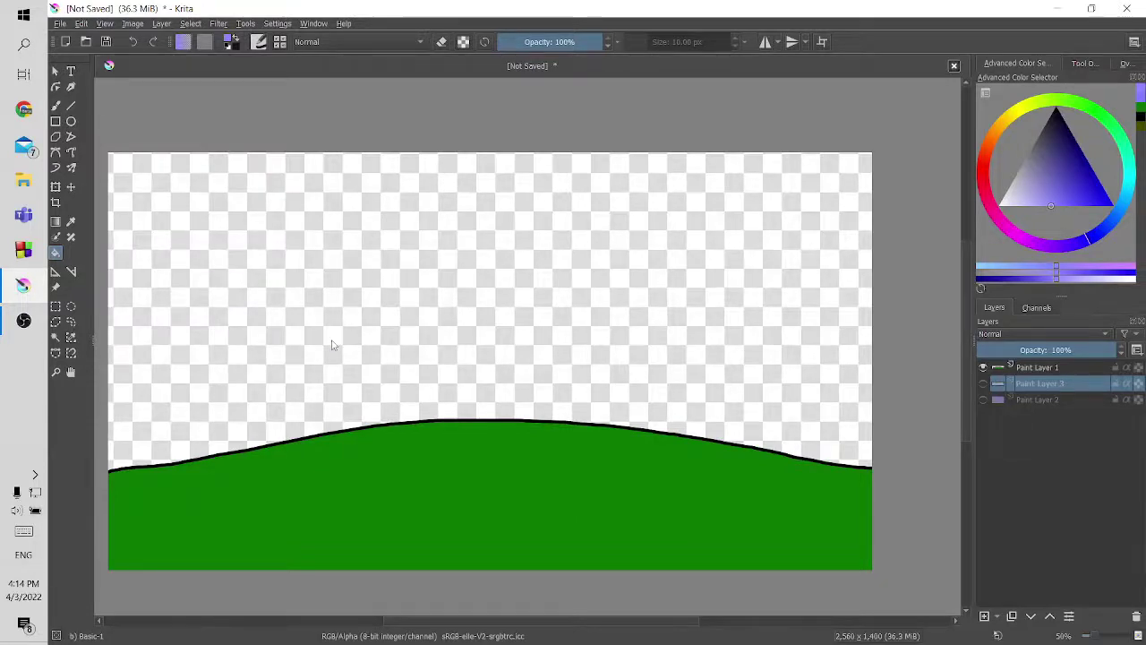
Step: Save the document as 'bg thing.kra' in DE SALVAT\Krita Animations and Drawings\Unfinished Krita Files
key("ctrl+s")
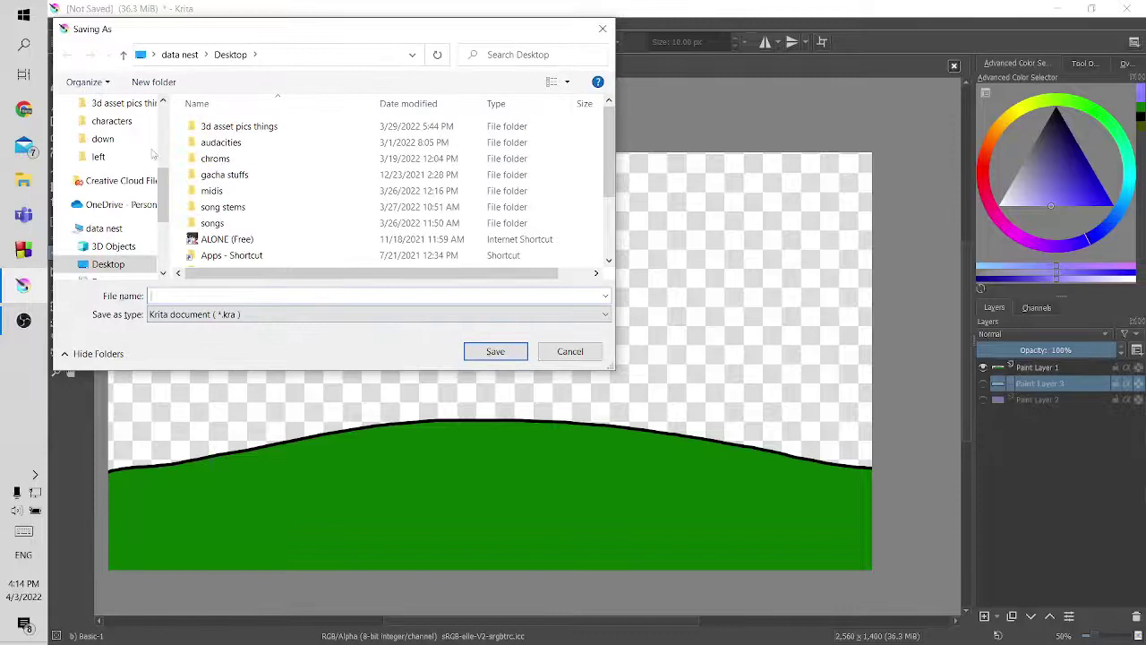
scroll(96, 154, "up", 5)
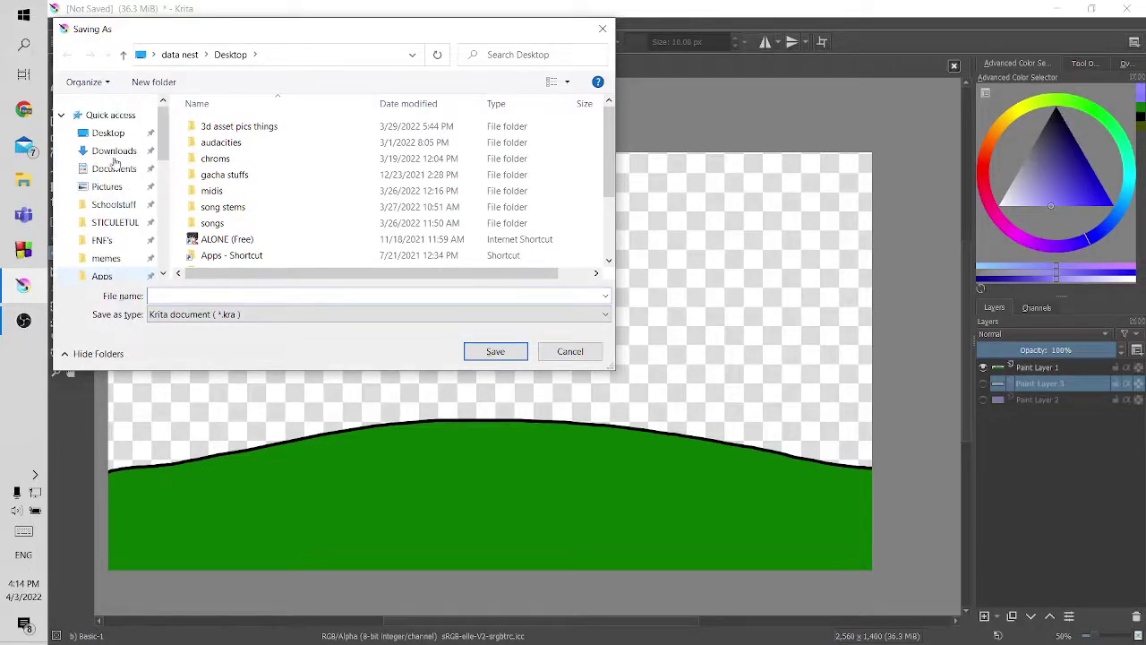
left_click(115, 222)
left_click(124, 55)
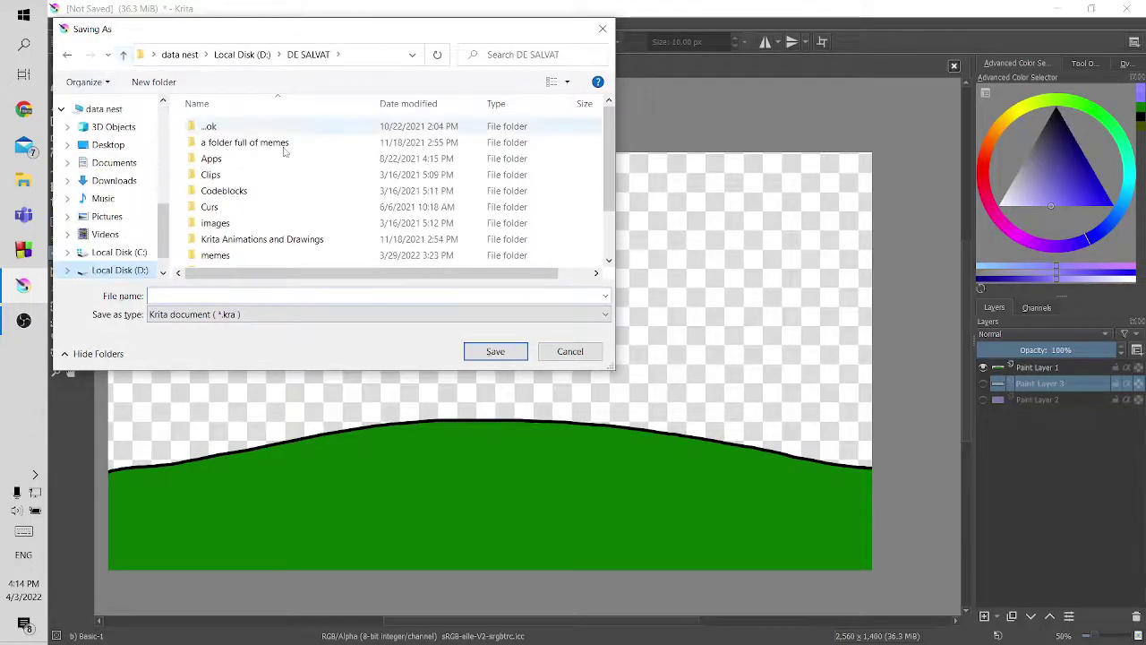
double_click(299, 240)
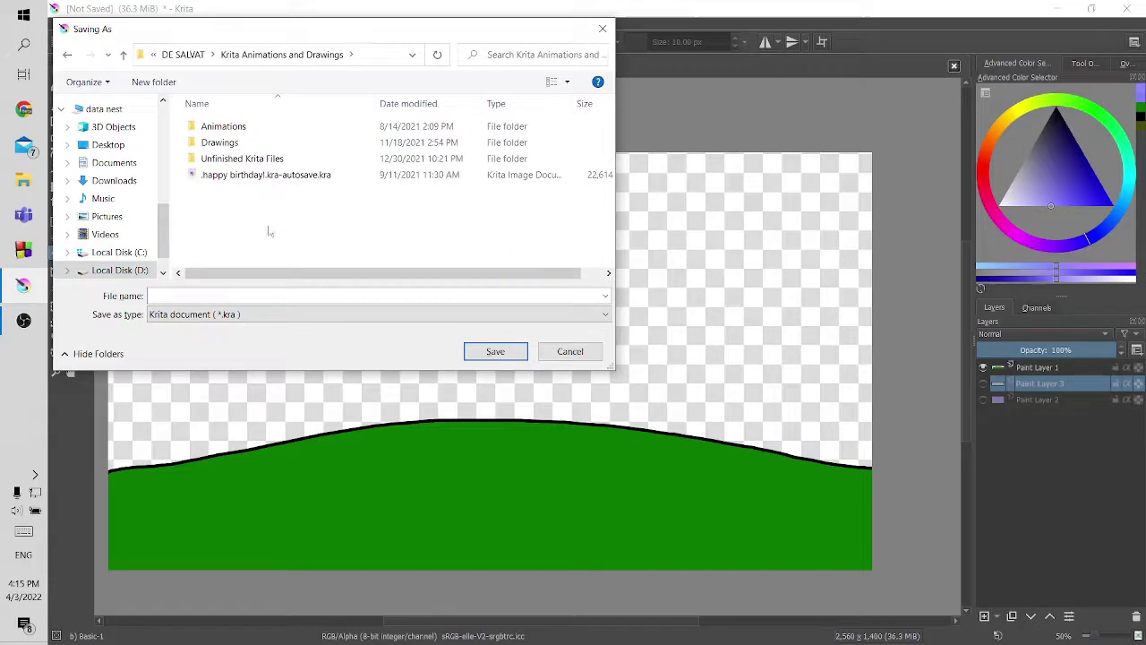
left_click(281, 160)
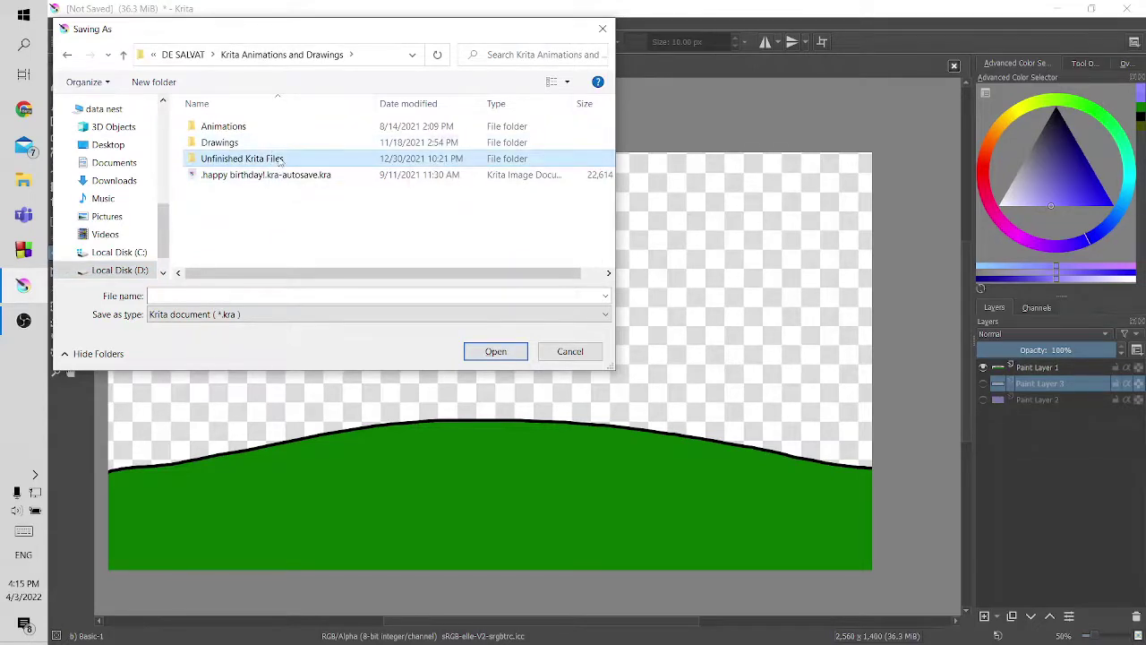
double_click(280, 159)
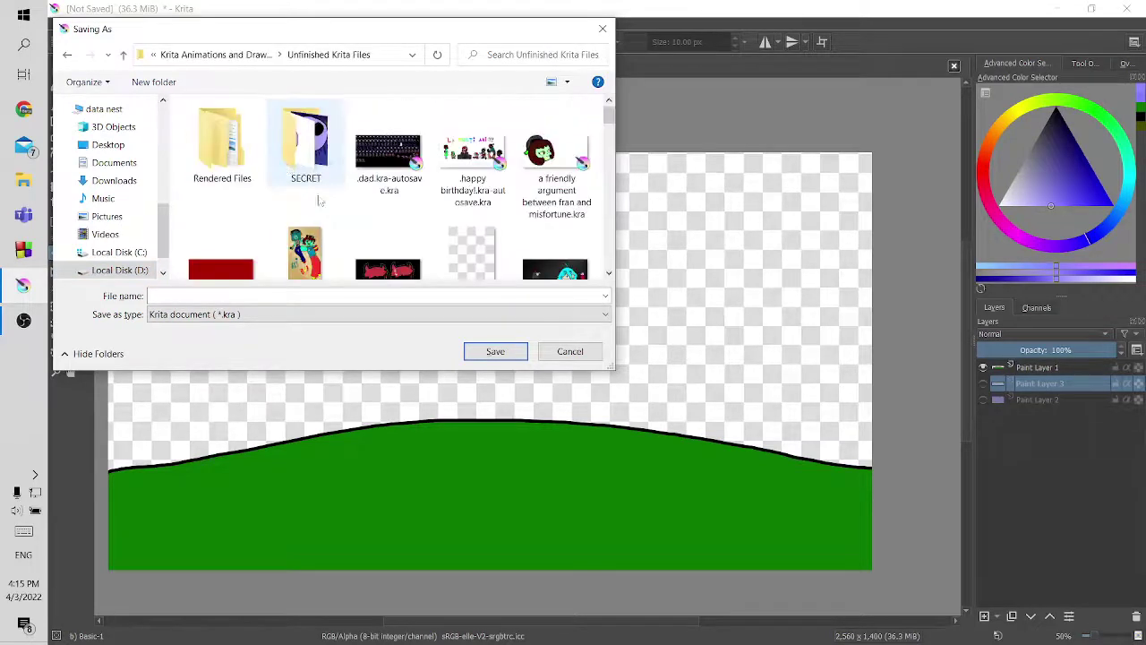
left_click(408, 298)
type("bg thi")
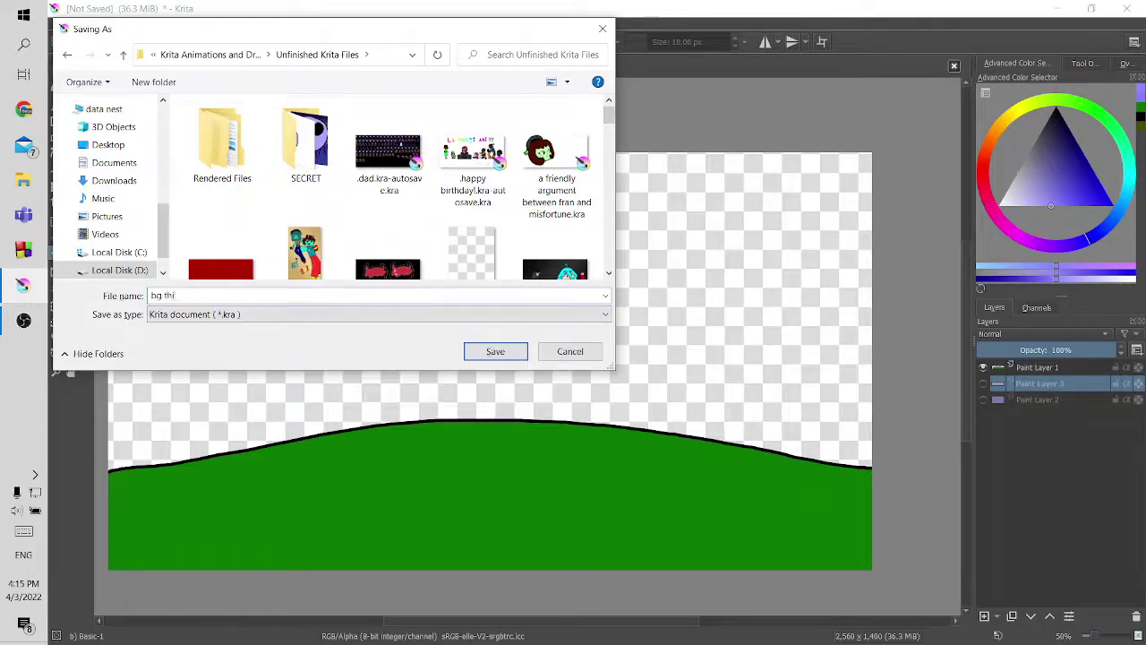
type("ng")
key("Return")
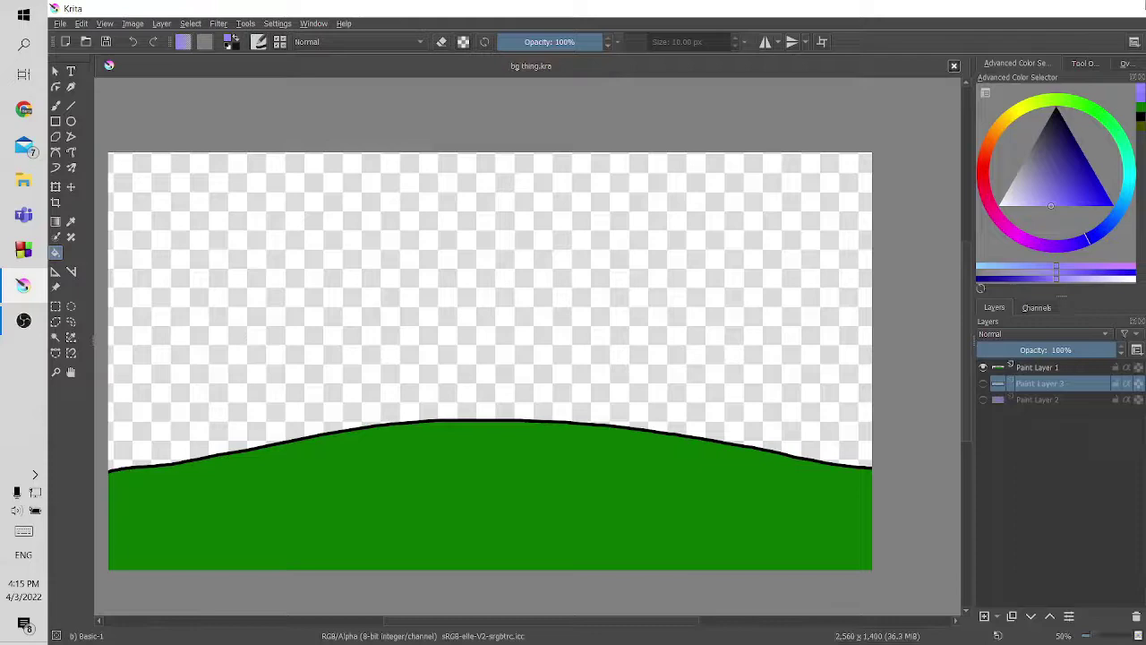
Step: Minimize Krita and create a new desktop folder named bg
left_click(1057, 8)
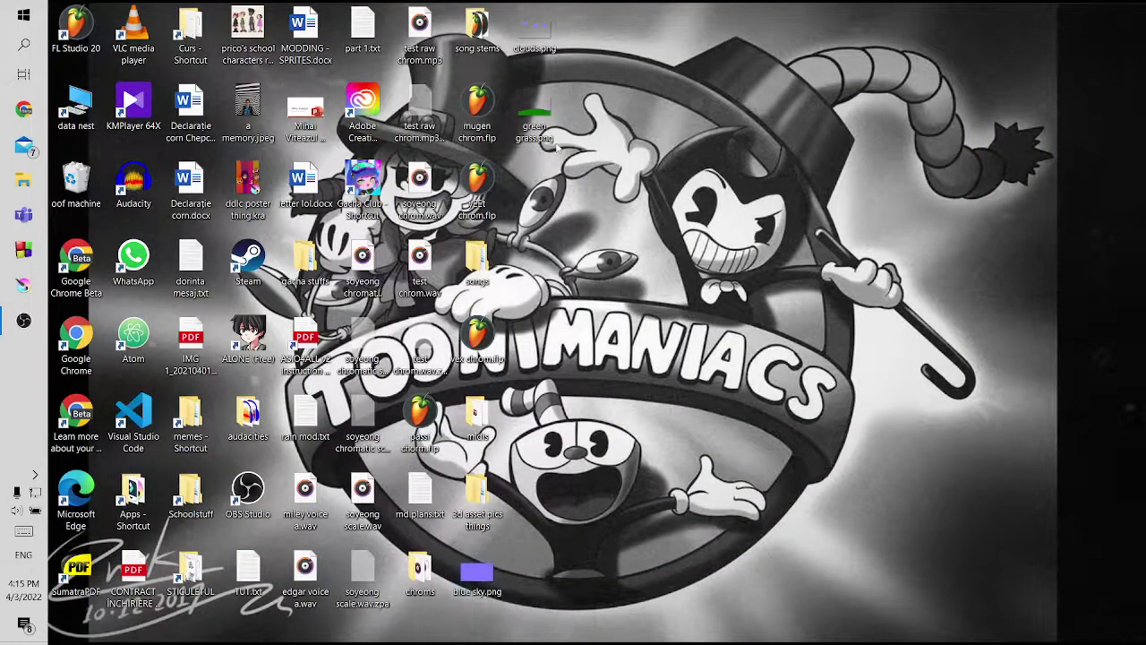
right_click(398, 370)
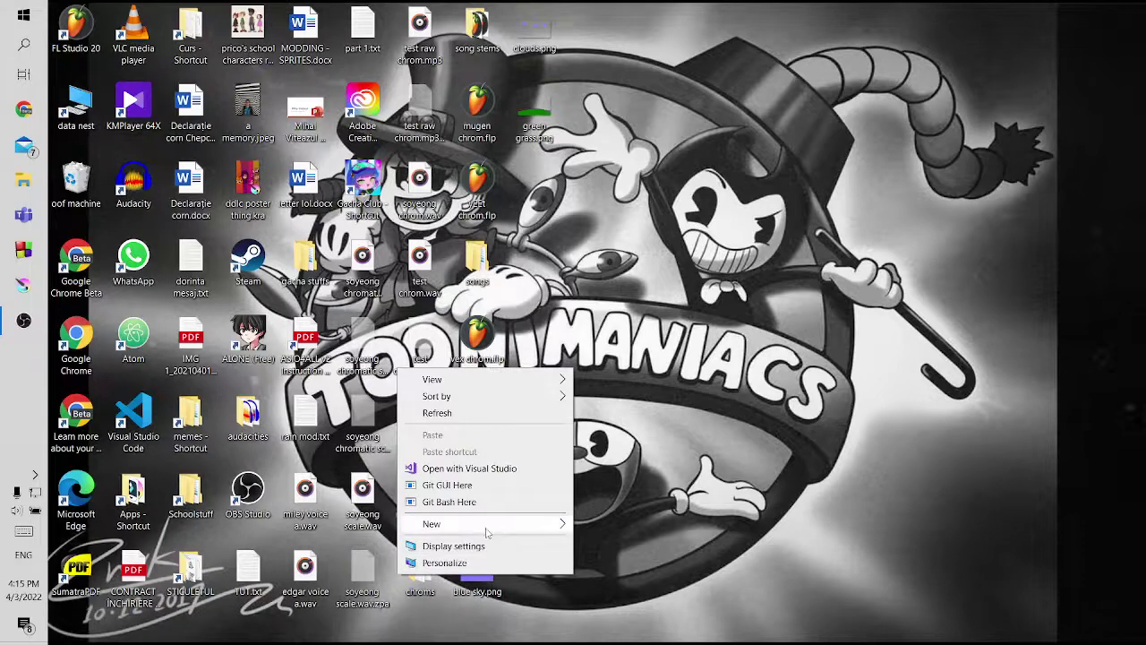
mouse_move(495, 533)
left_click(647, 339)
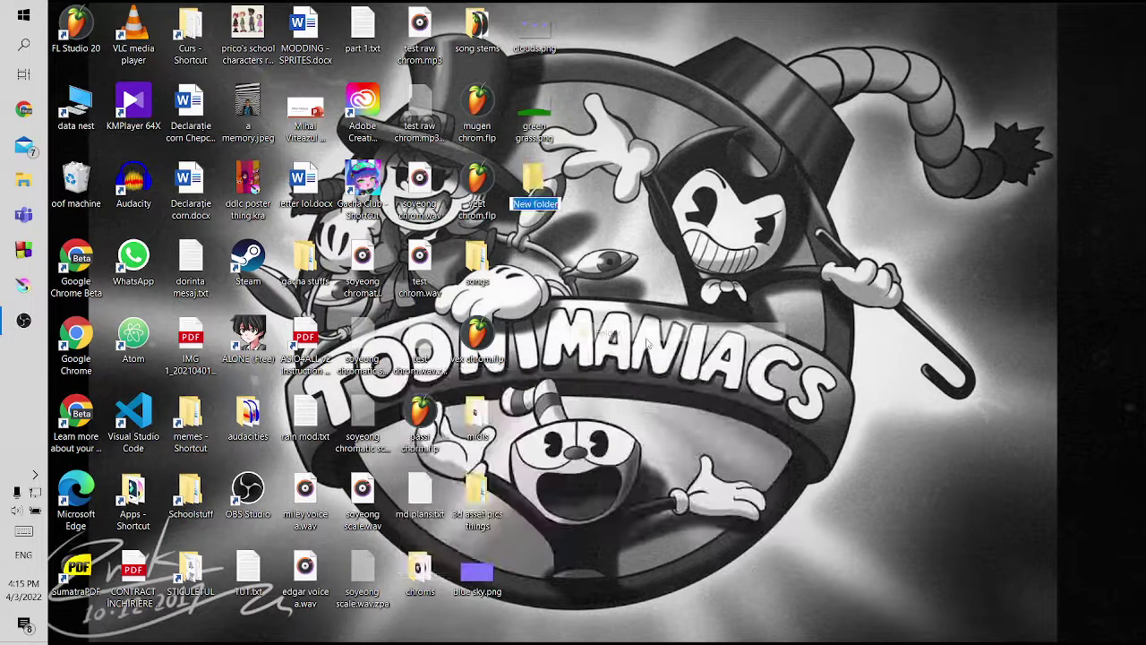
type("bg")
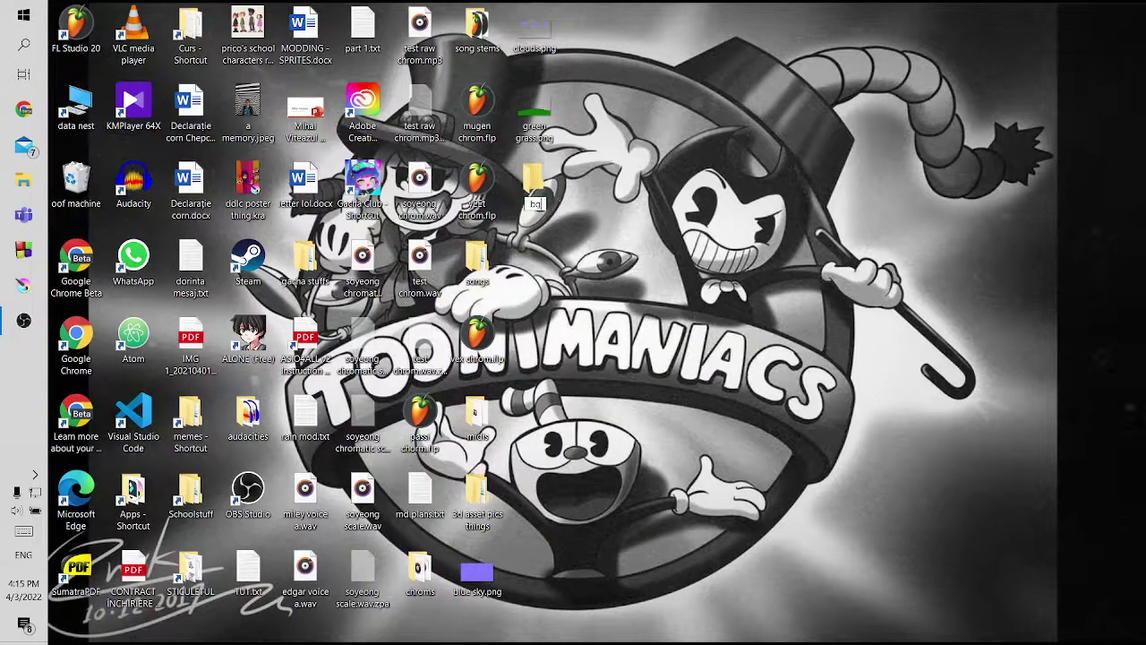
key("Return")
Step: Move blue sky.png, clouds.png and green grass.png into bg and open it
left_click(484, 558)
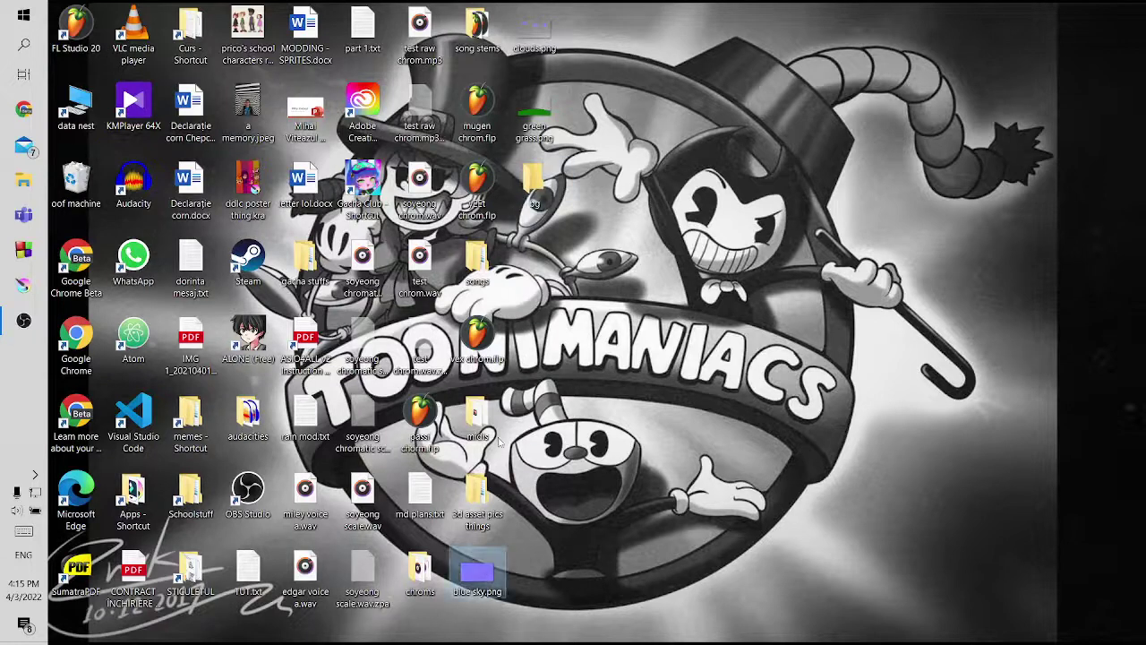
left_click_drag(540, 123, 547, 192)
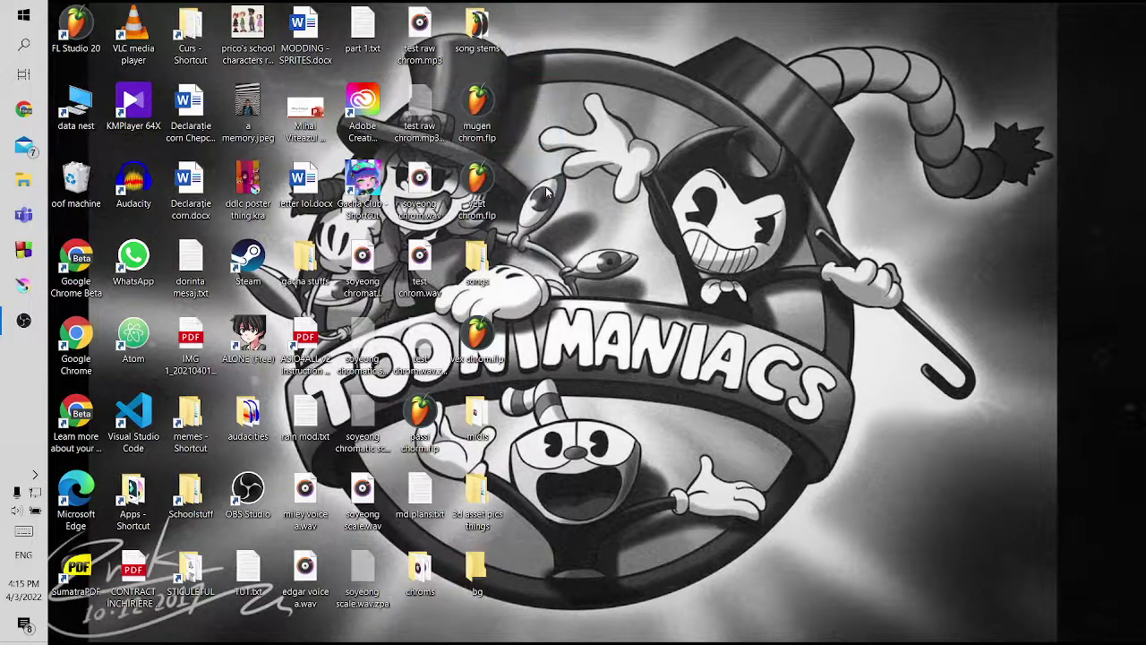
double_click(477, 573)
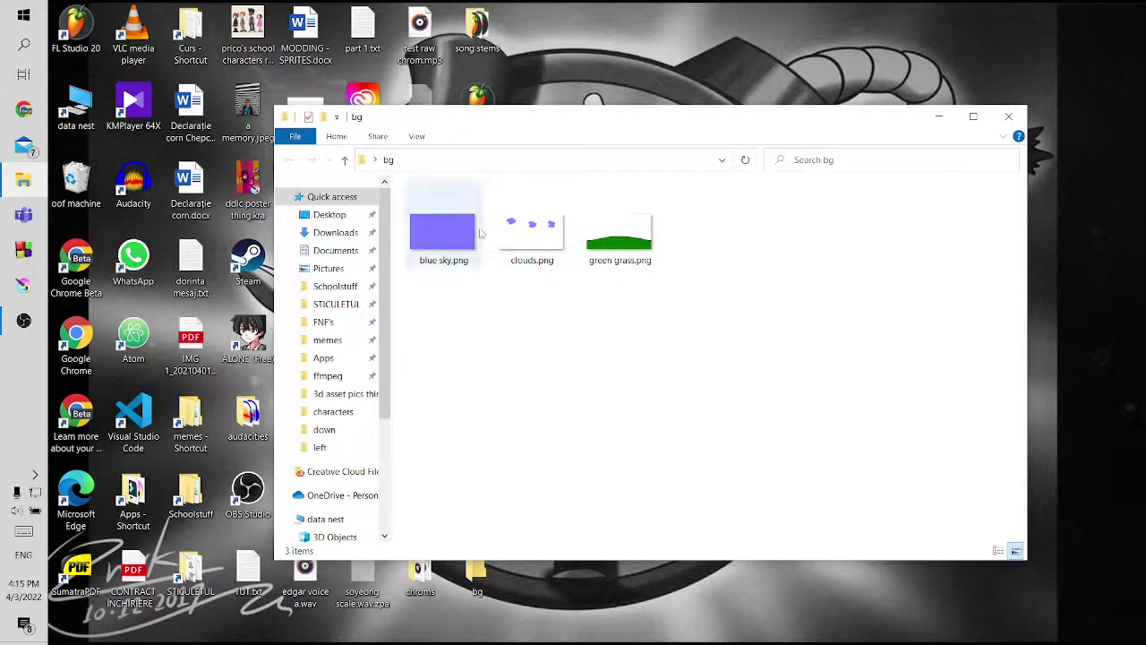
Step: Copy blue sky.png, clouds.png and green grass.png into PsychEngine\mods\images
key("ctrl+a")
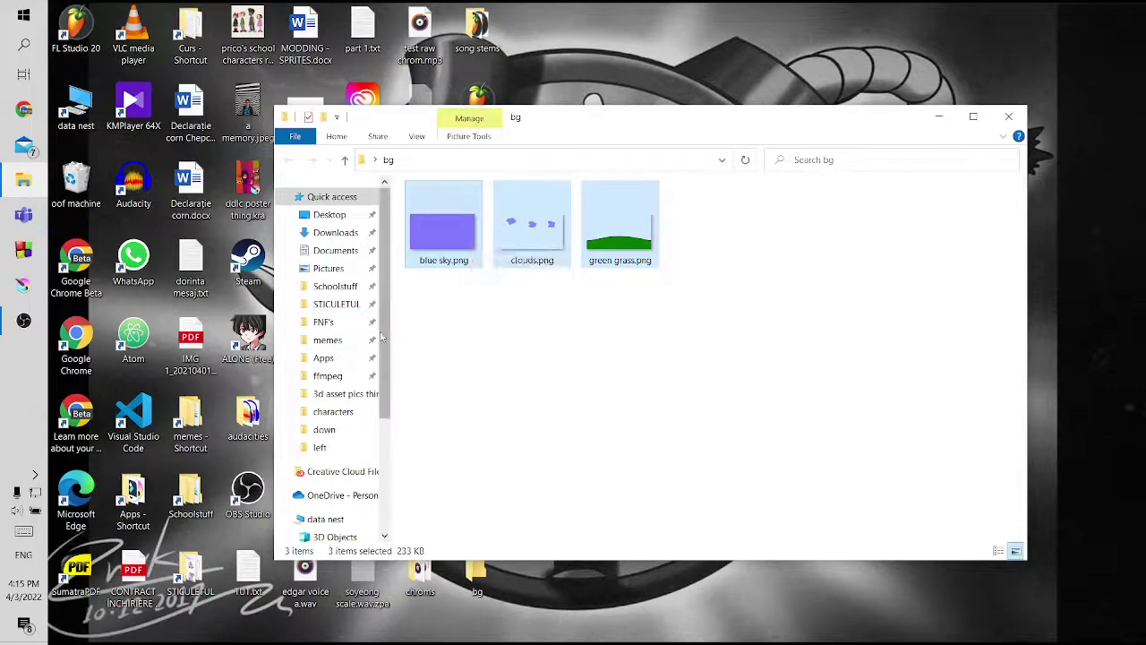
left_click(338, 412)
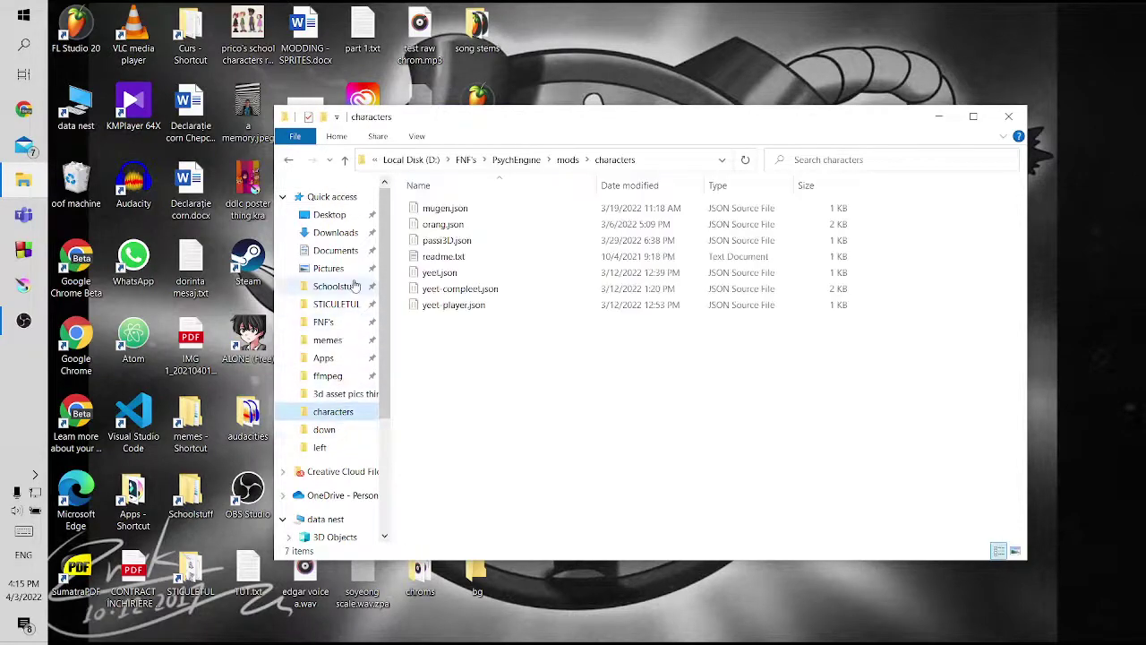
left_click(346, 160)
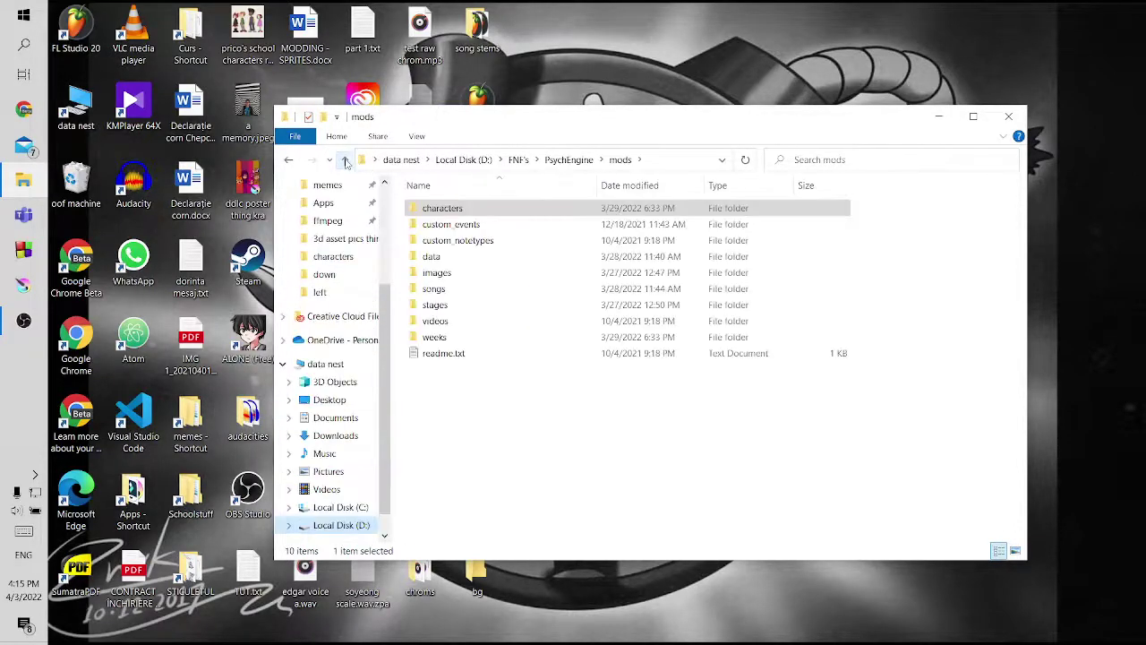
left_click(464, 280)
double_click(463, 280)
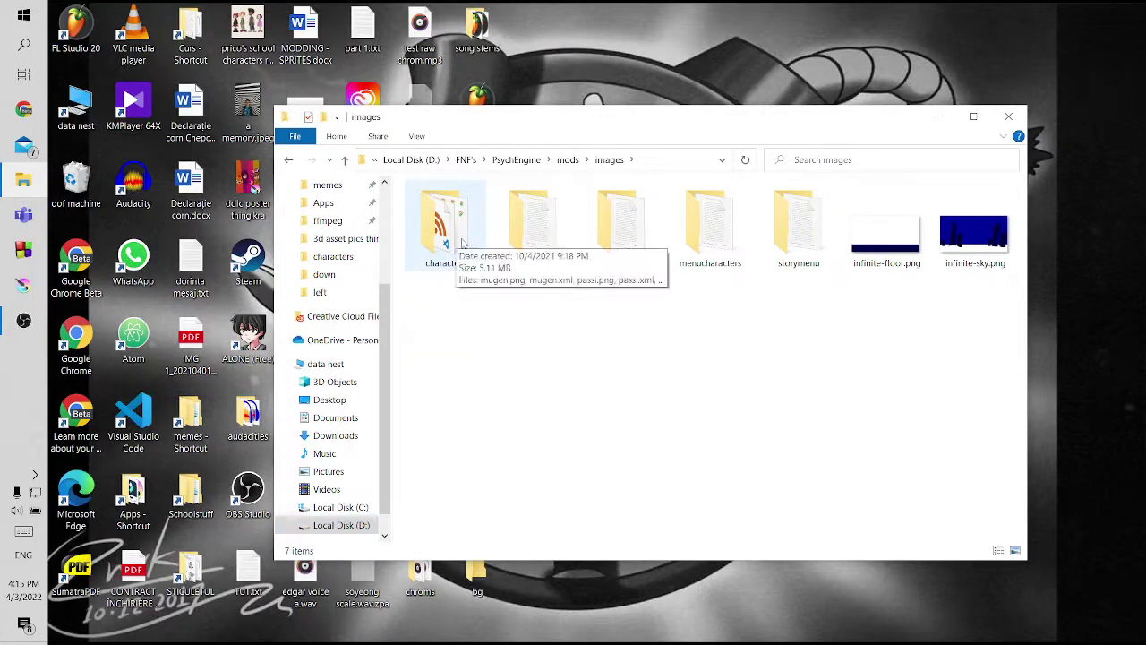
key("ctrl+v")
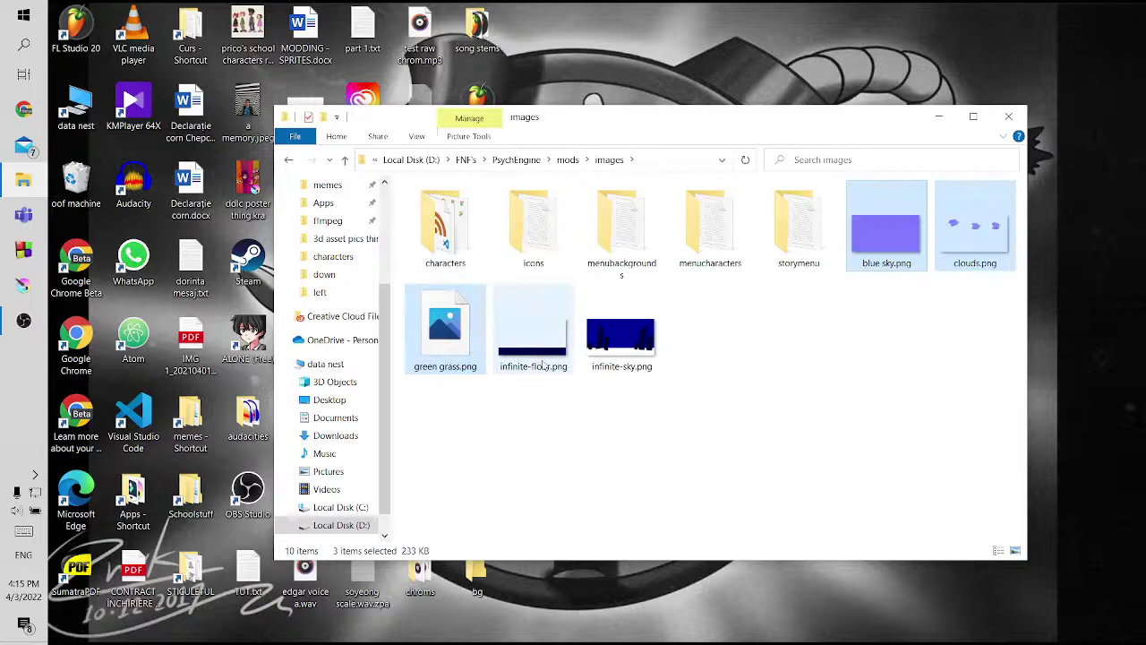
left_click(630, 451)
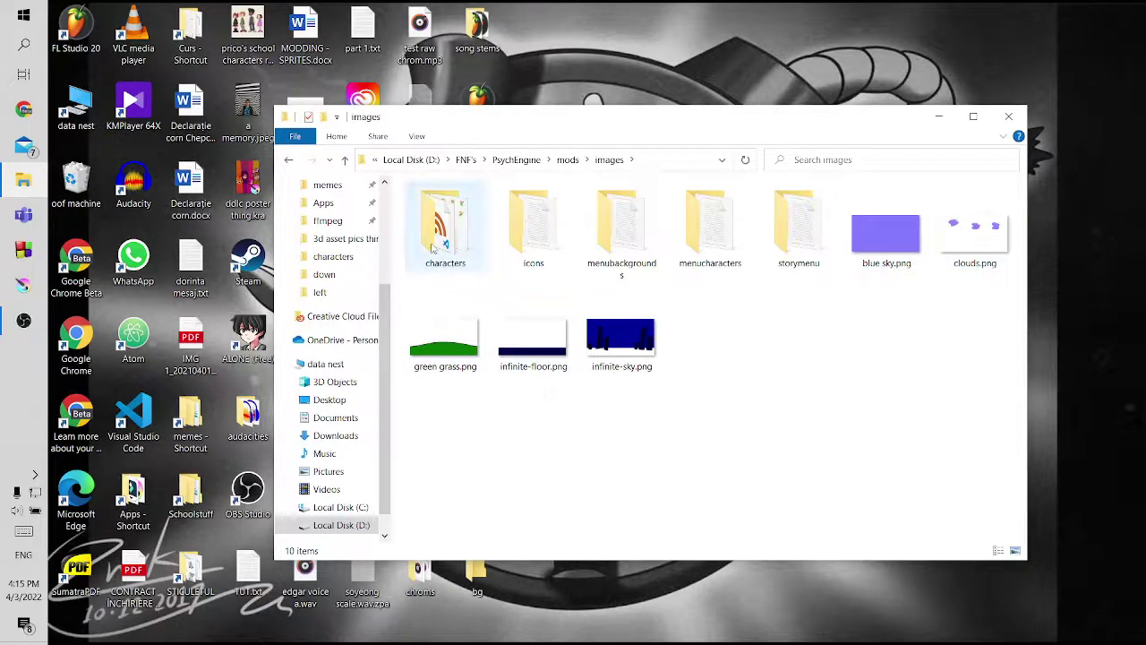
Step: Copy exampleStage.json and exampleStage.lua into a new 'New folder' inside stages
left_click(346, 160)
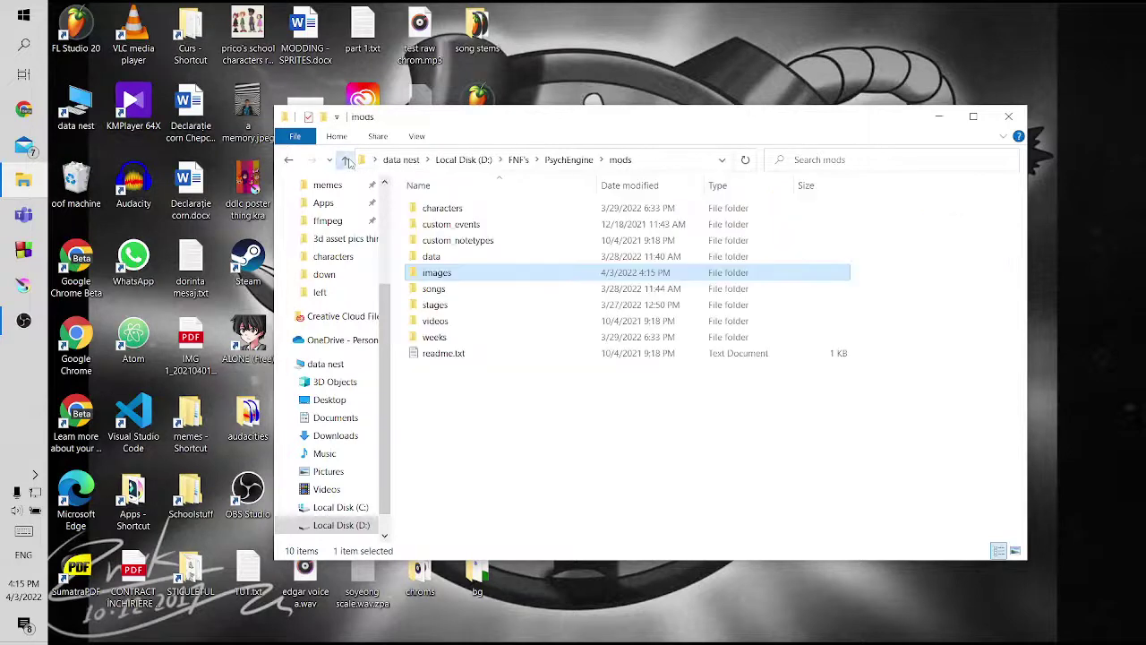
double_click(452, 307)
left_click(460, 211)
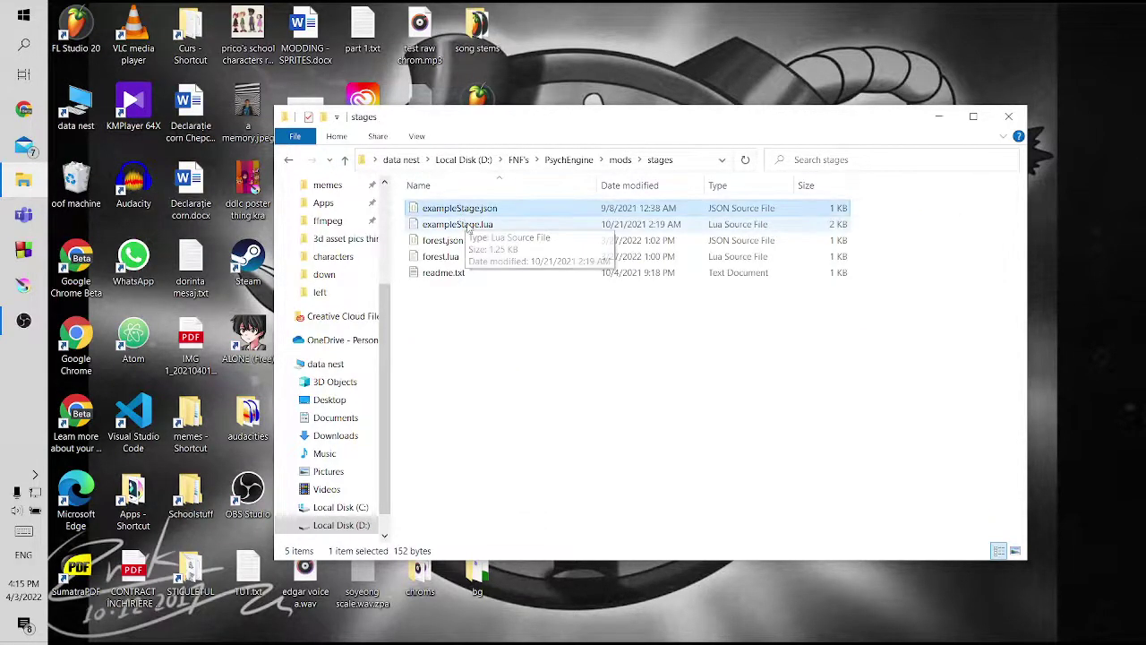
left_click(468, 225, "shift")
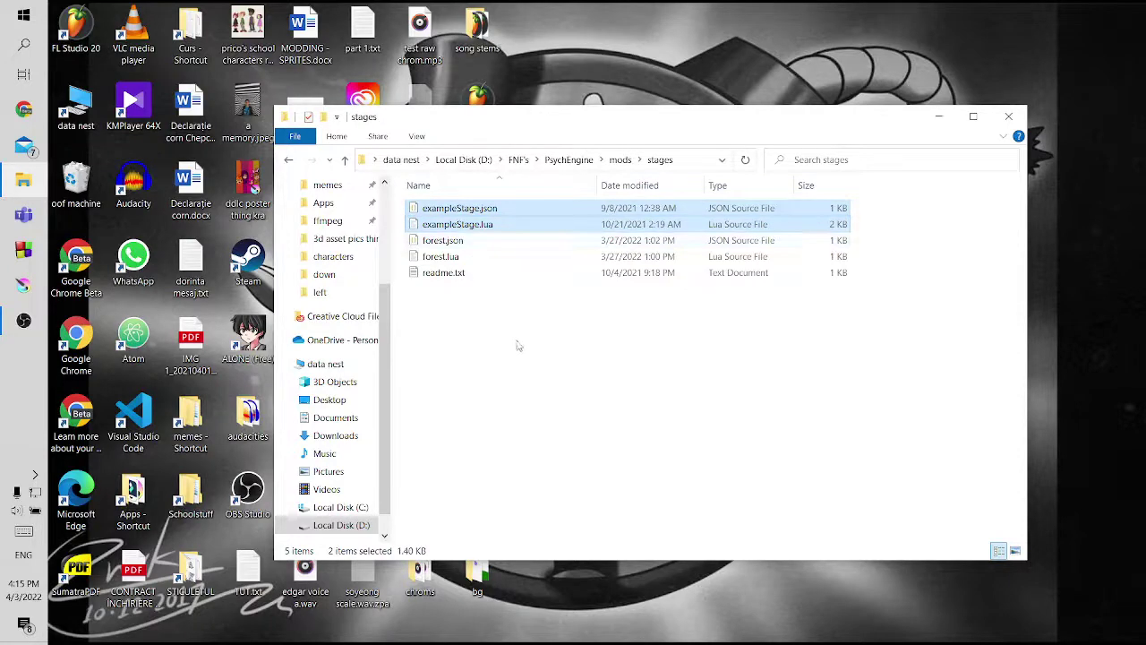
right_click(518, 344)
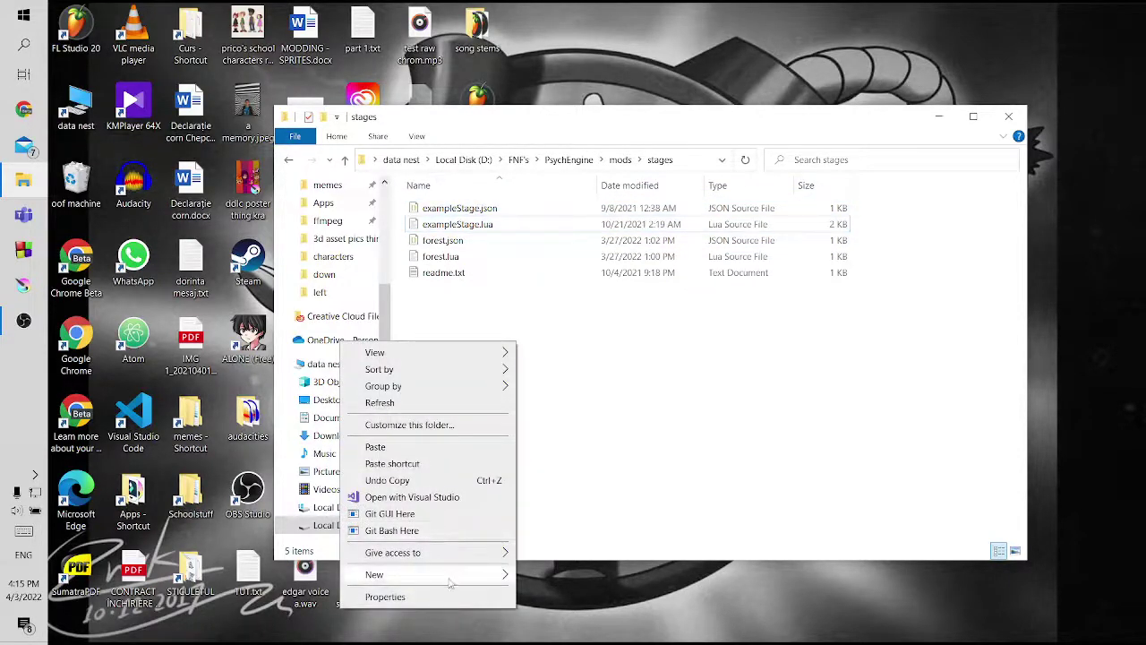
mouse_move(451, 578)
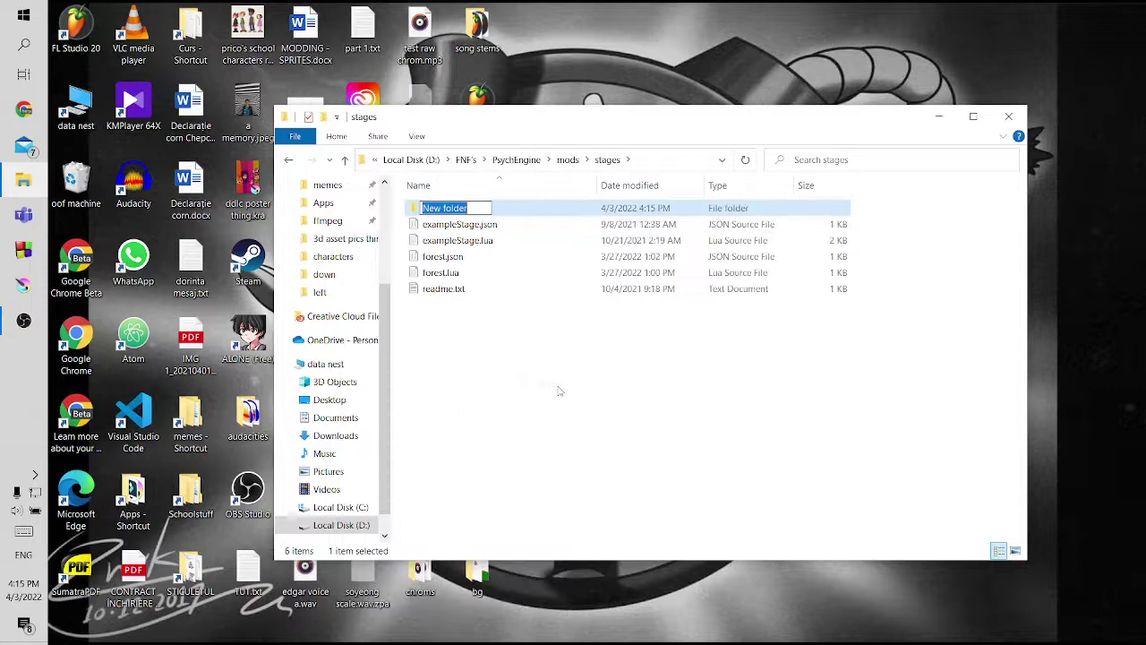
key("Return")
key("Return")
key("ctrl+v")
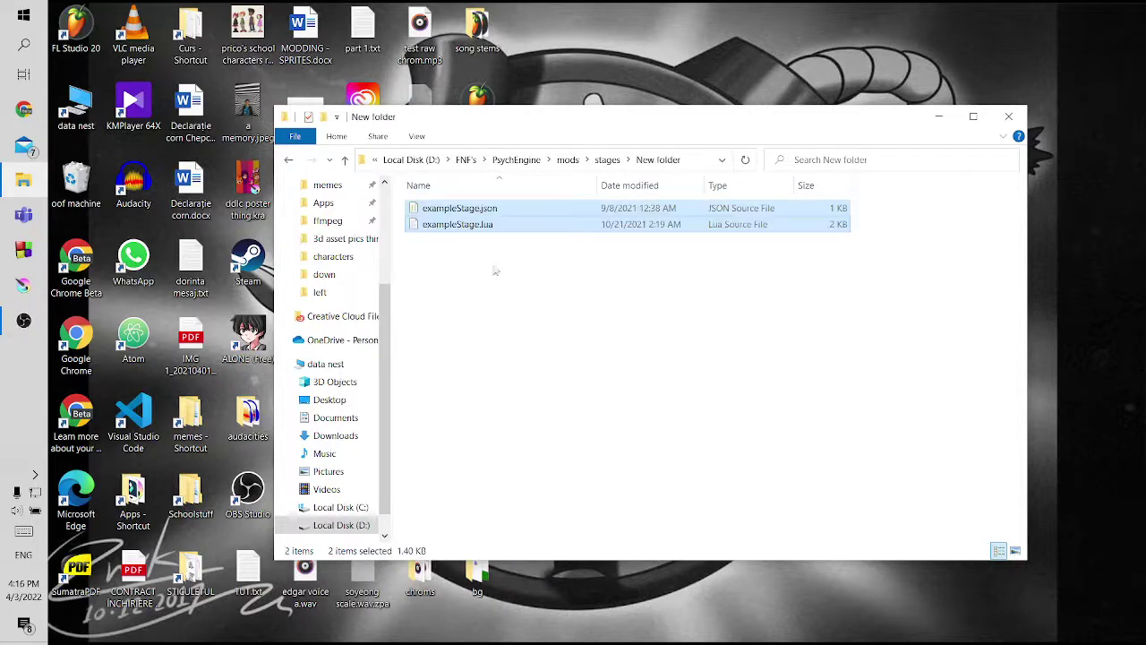
Step: Rename the copied example stage files to bob.json and bob.lua
left_click(450, 212)
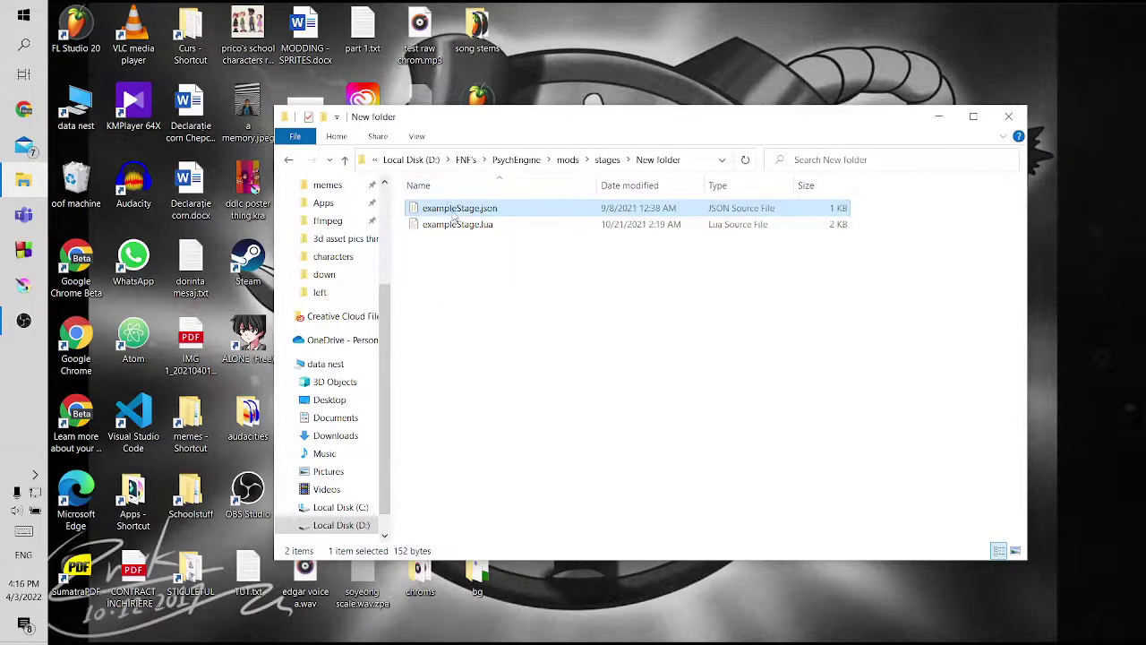
key("F2")
type("bob")
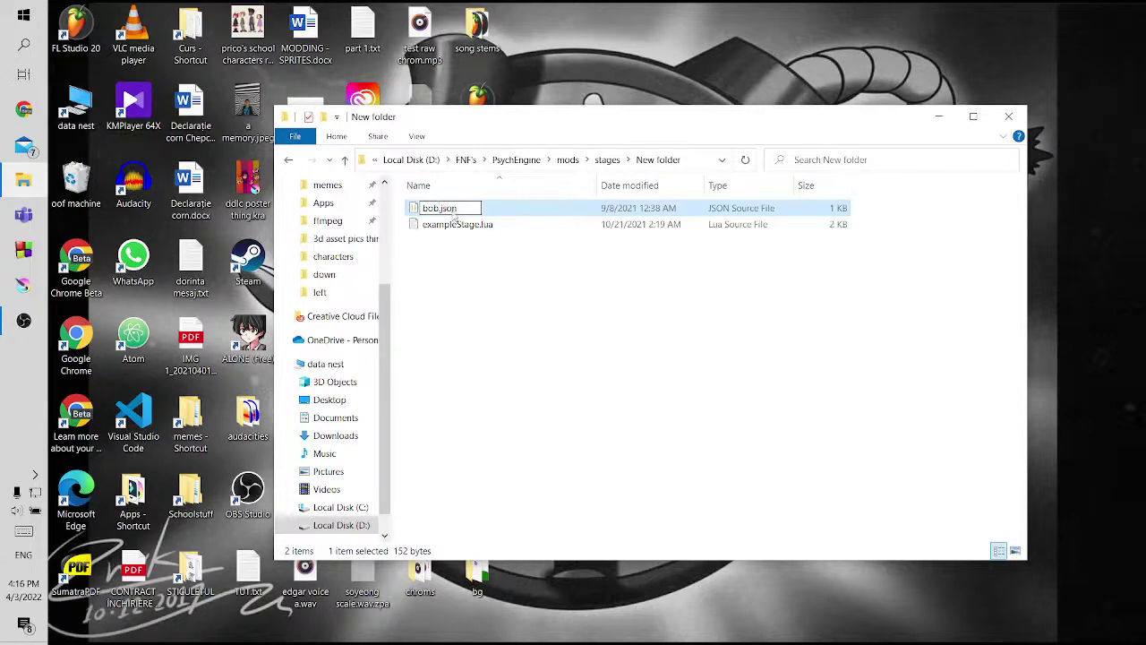
key("Return")
left_click(452, 226)
key("F2")
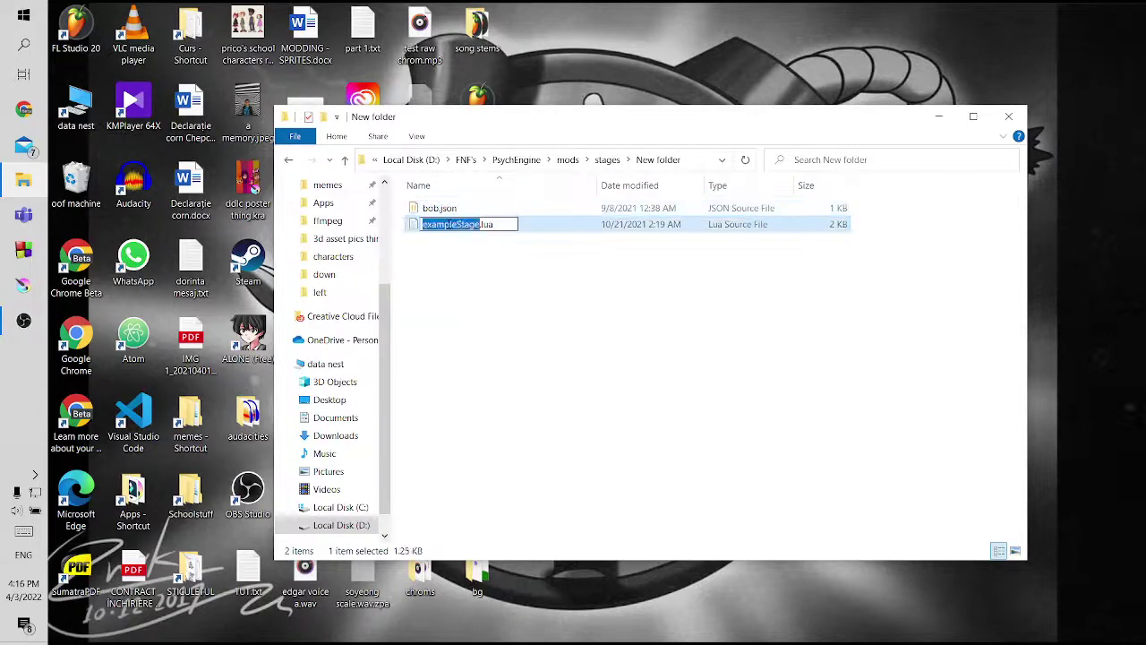
type("bob")
key("Return")
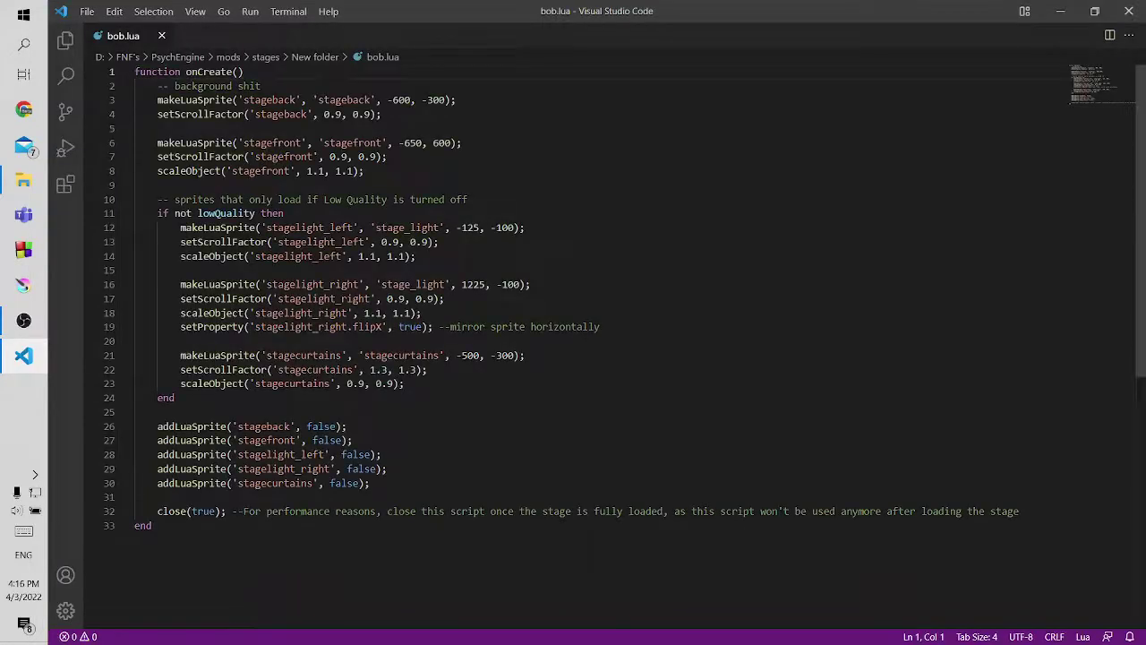
Step: Delete the example sprite code from bob.lua, start a makeLuaSprite(' line, and save
left_click_drag(135, 85, 362, 498)
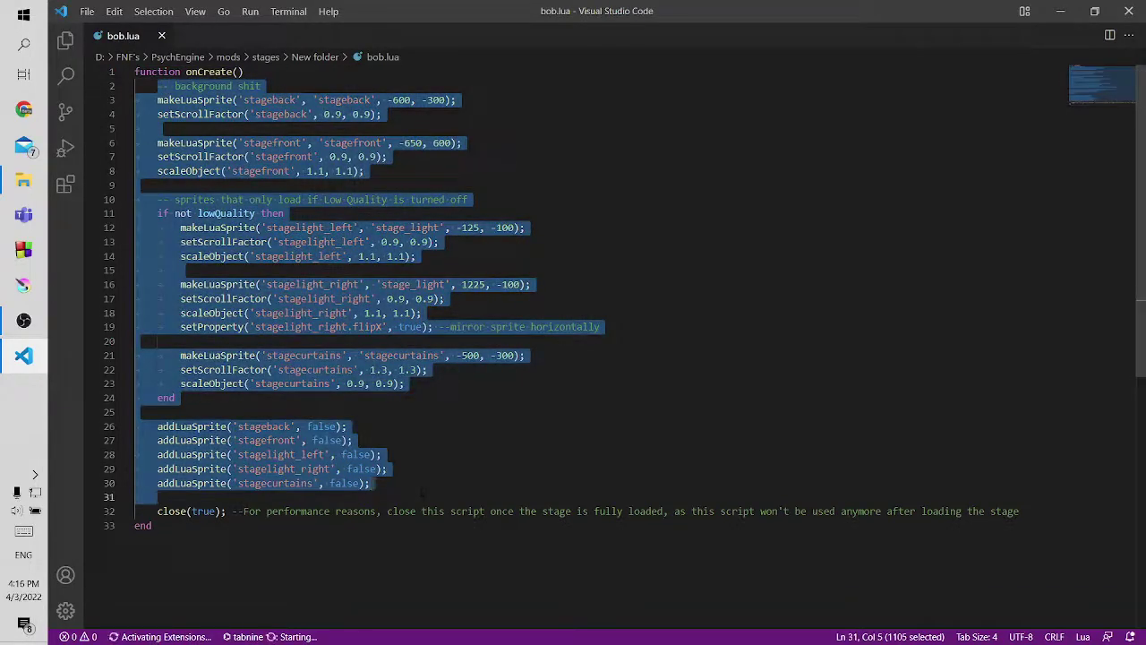
key("BackSpace")
key("Return")
key("Up")
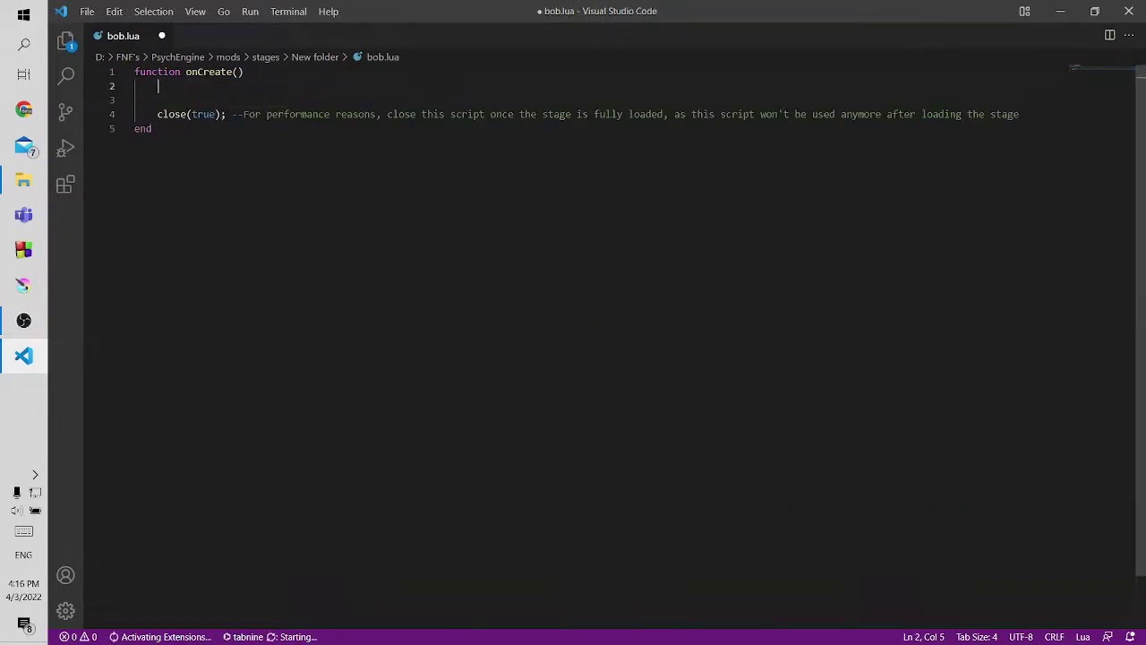
key("Return")
type("make")
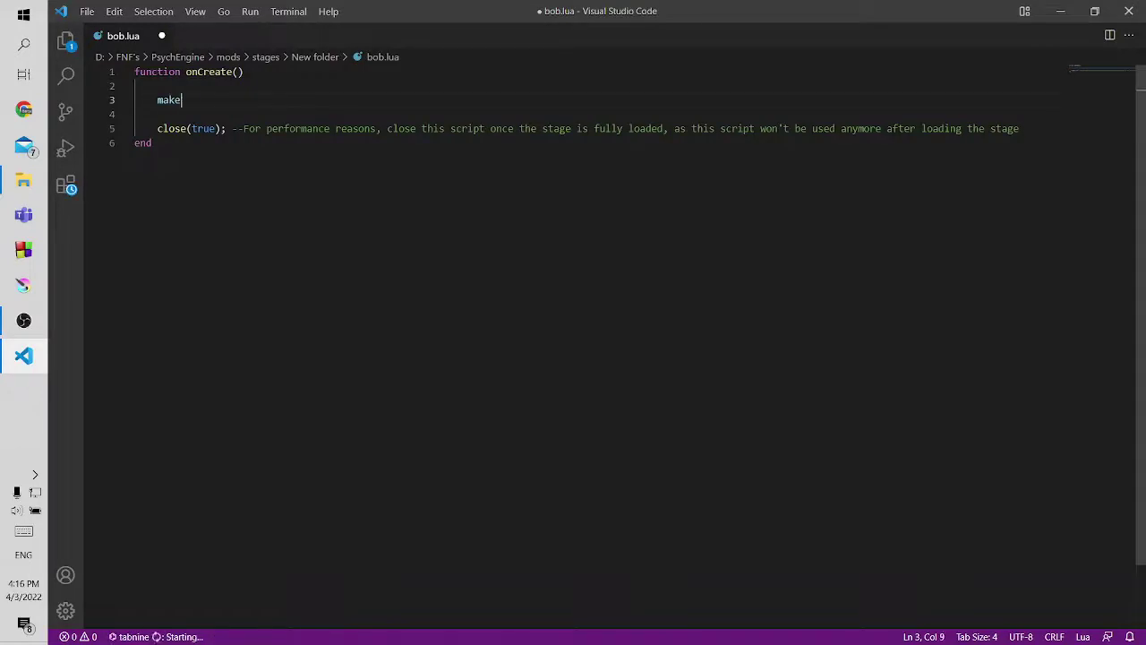
type("LuaSprite('")
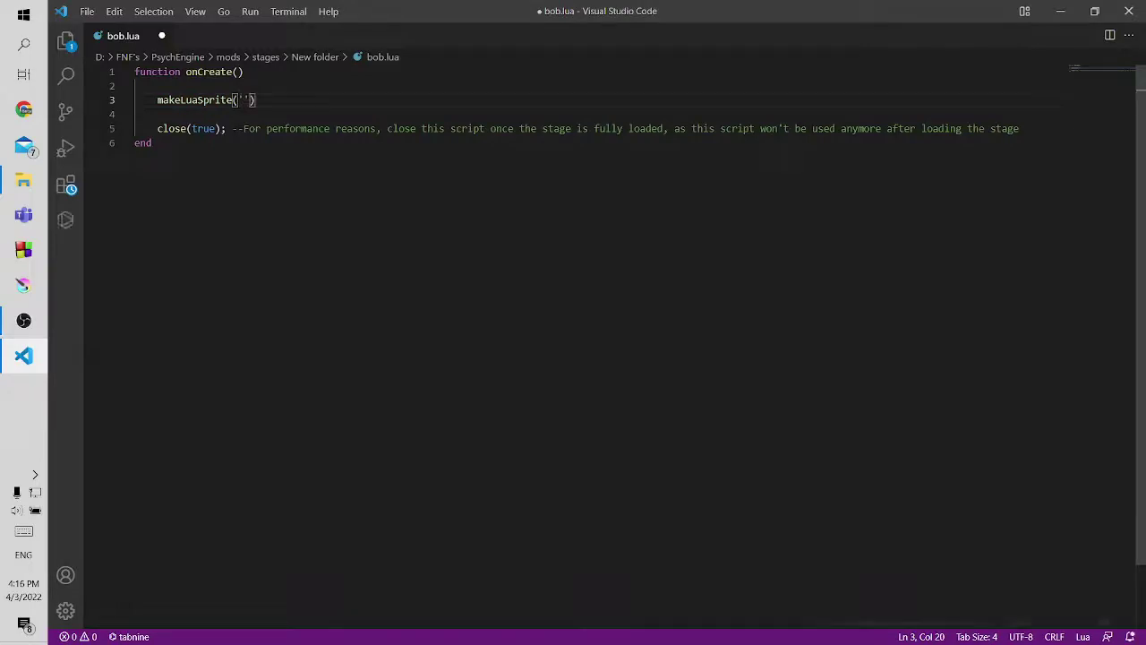
key("ctrl+s")
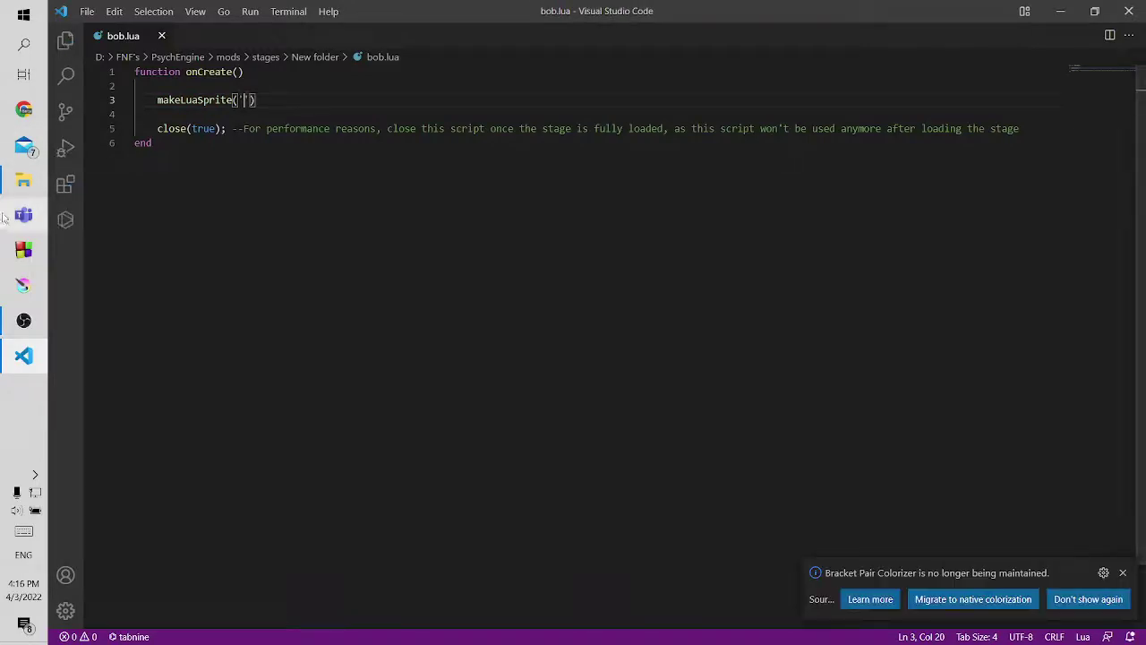
Step: Open forest.lua from the stages folder and copy its bg and fg sprite lines
left_click(24, 180)
left_click(345, 162)
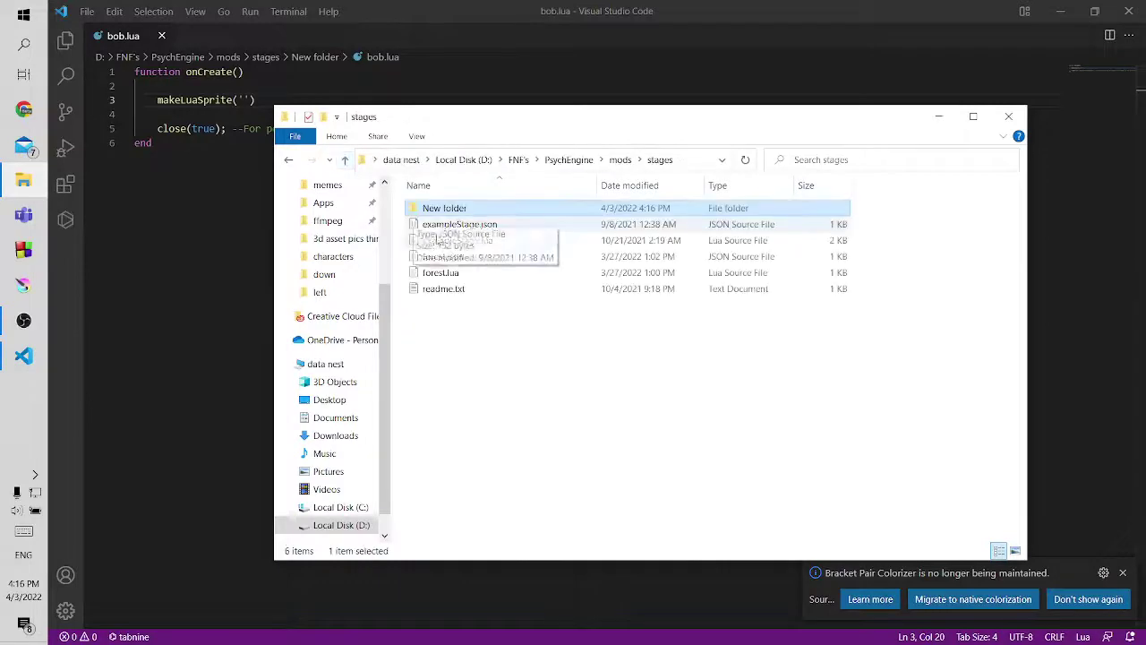
left_click(466, 273)
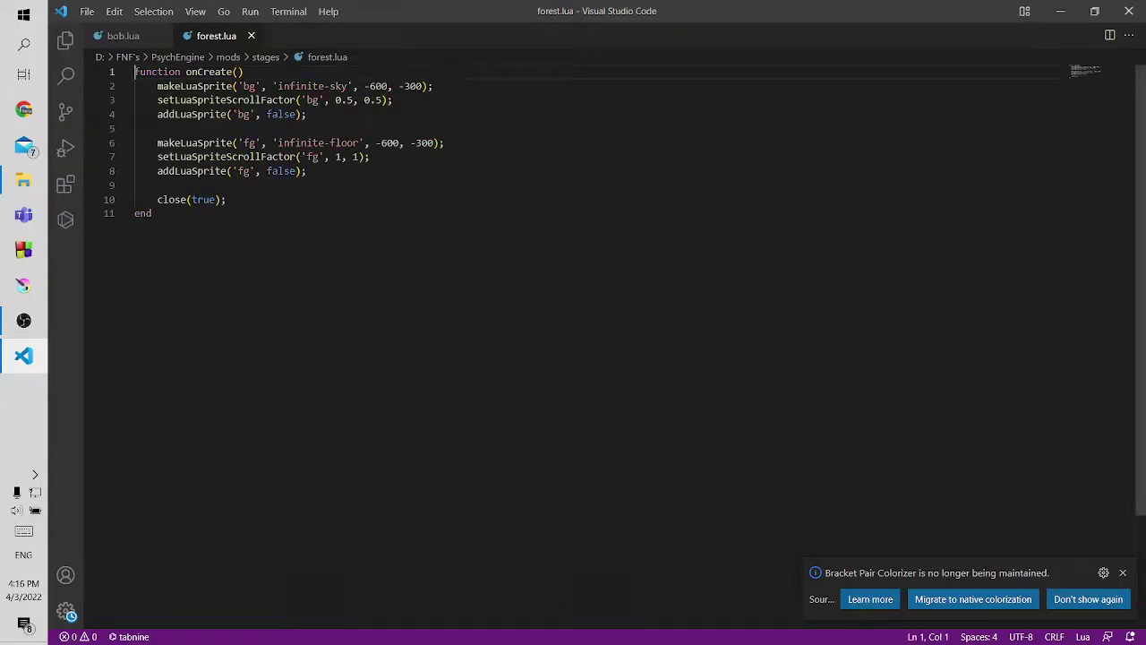
key("Down")
key("Home")
key("shift+Down")
key("shift+Down")
key("shift+Down")
key("shift+Down")
key("shift+Down")
key("shift+Down")
key("shift+Down")
key("ctrl+c")
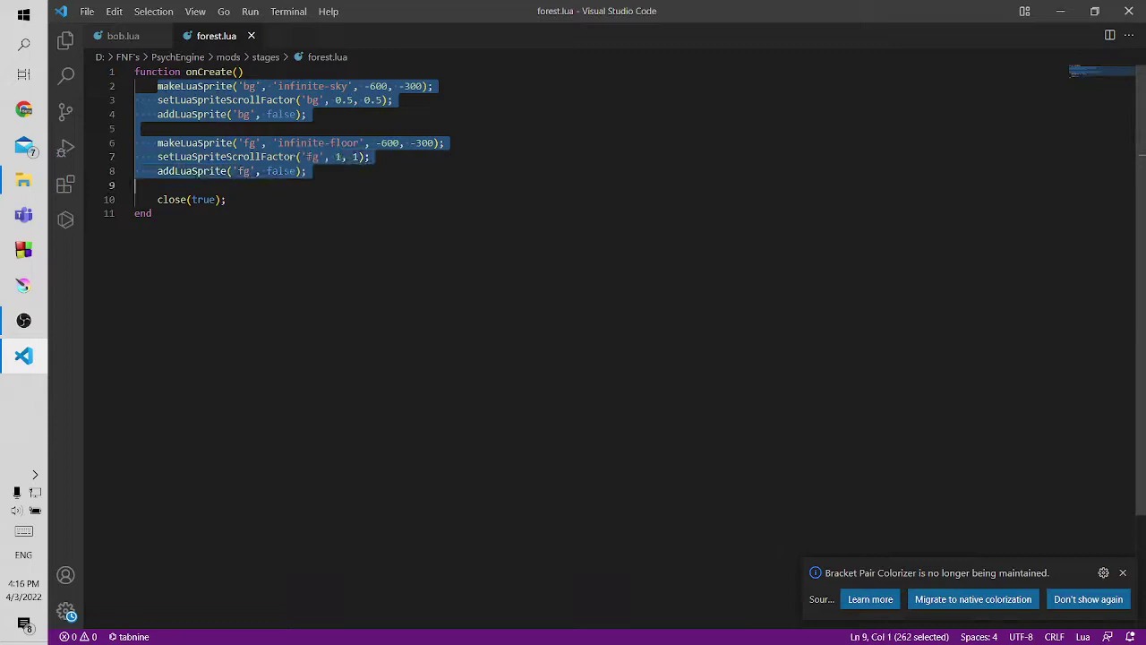
Step: In bob.lua, replace the unfinished makeLuaSprite line with the copied sprite code
left_click(128, 38)
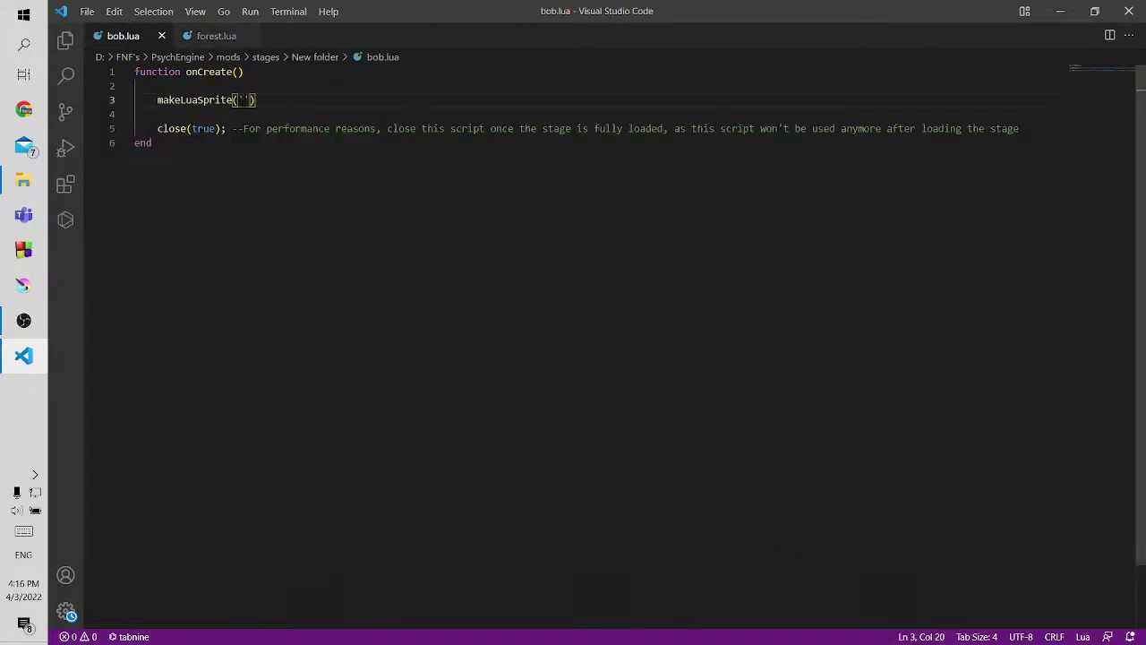
key("Home")
key("shift+End")
key("BackSpace")
key("BackSpace")
key("BackSpace")
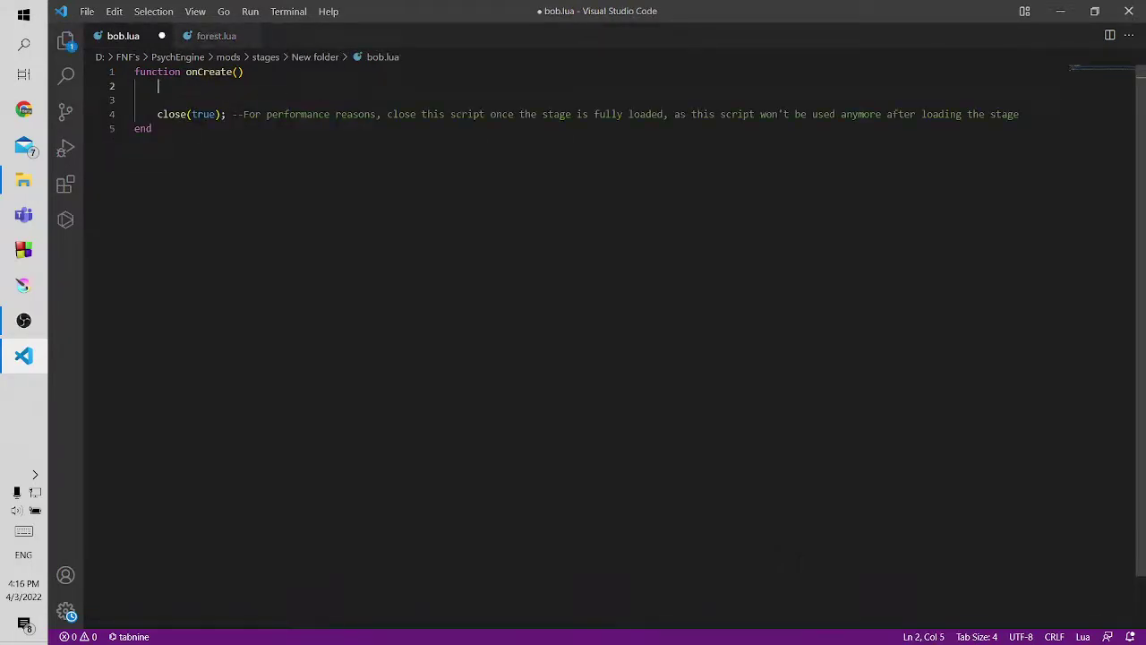
key("ctrl+v")
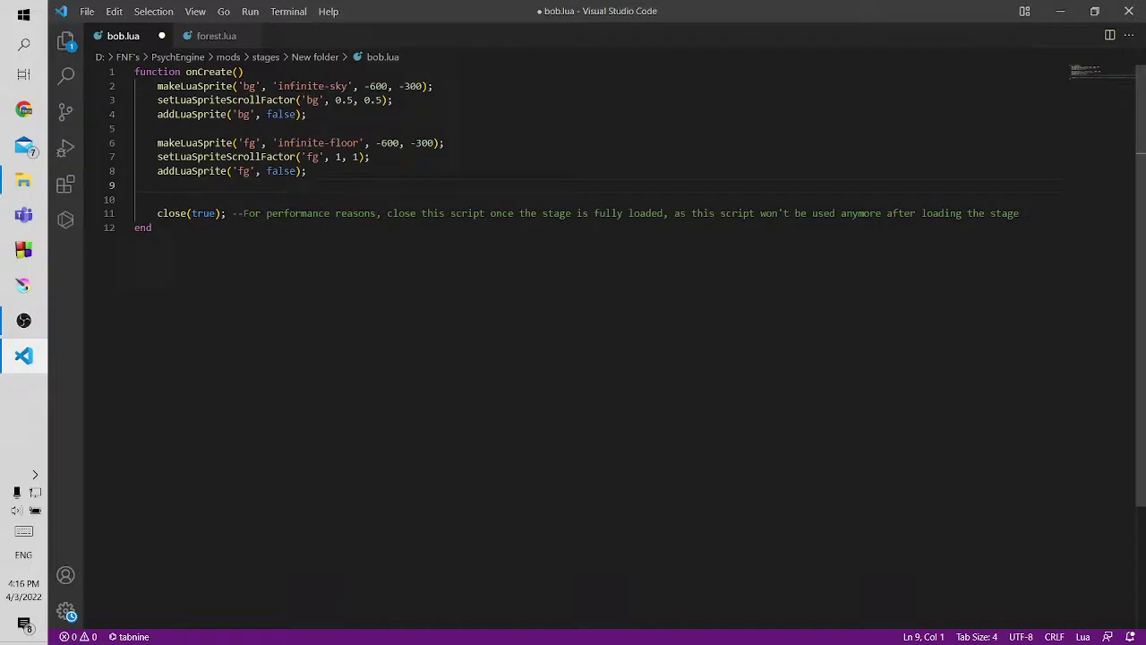
Step: Change the sprite image names to 'blue sky' and 'green grass' in bob.lua
left_click_drag(278, 86, 349, 86)
type("blue sky")
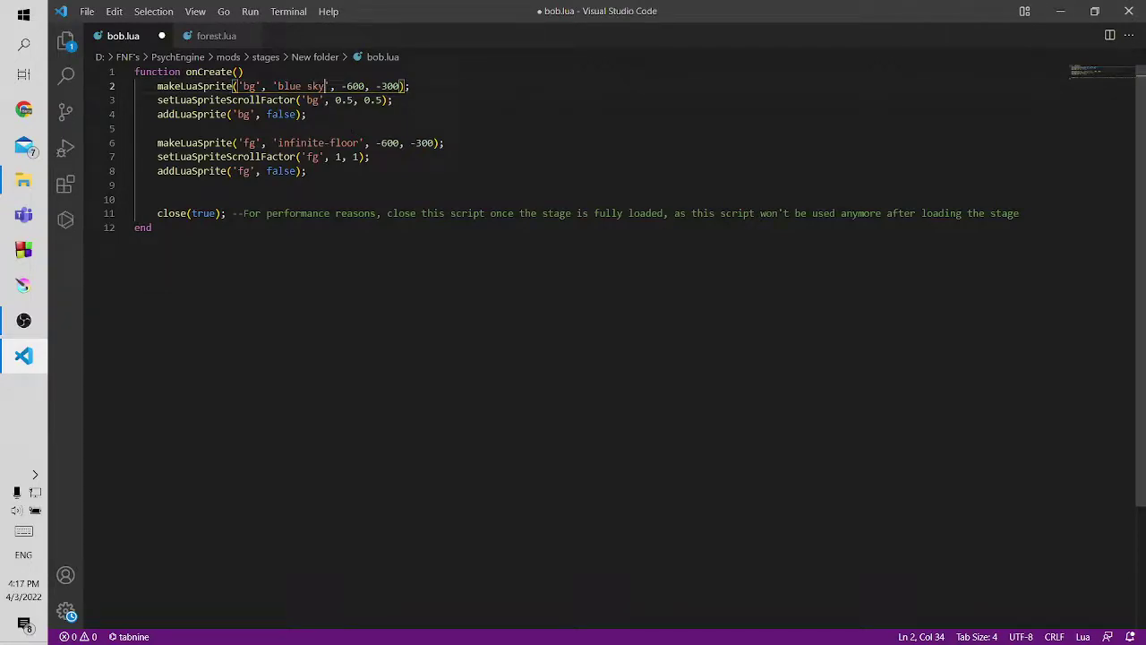
left_click_drag(278, 142, 360, 143)
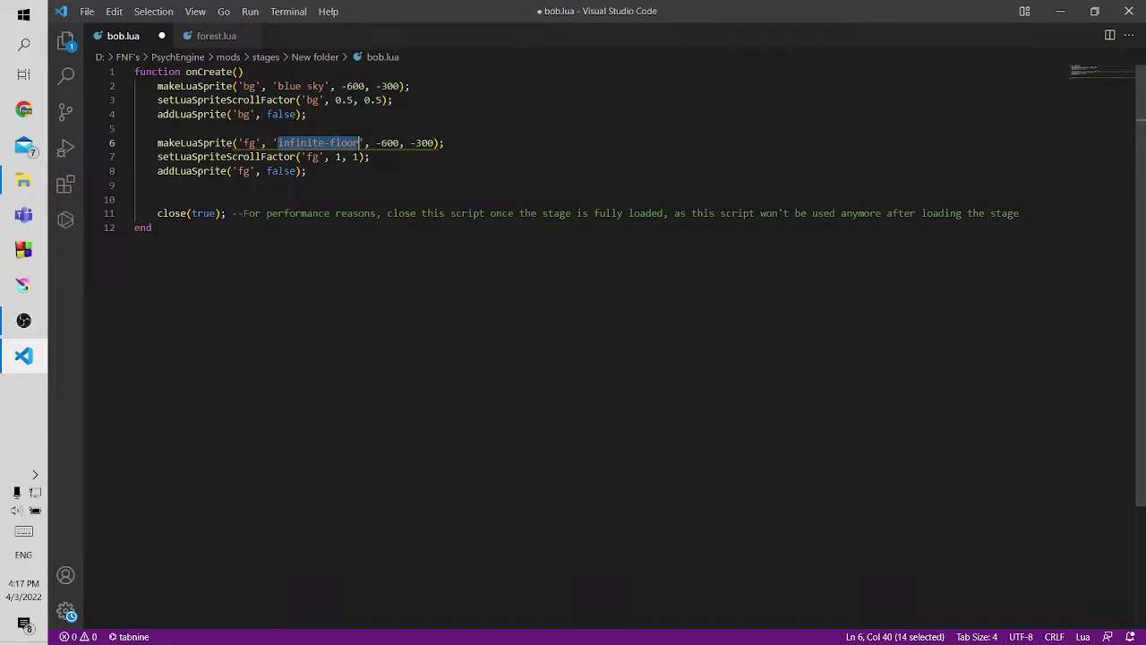
type("green grass")
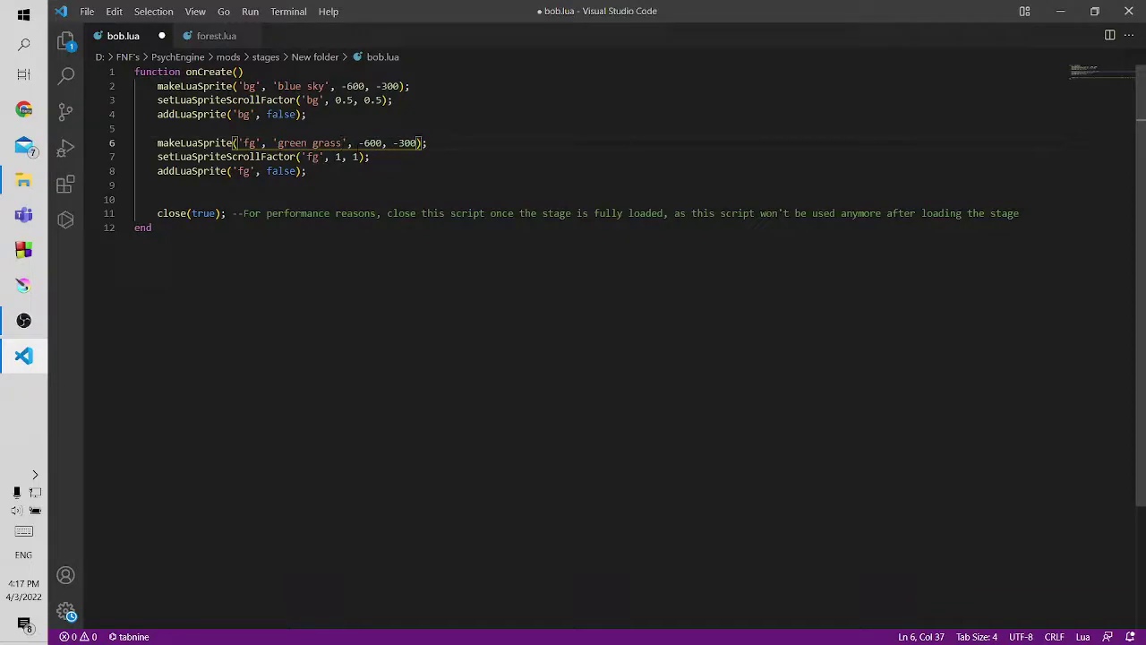
Step: Duplicate the bg sprite block and rename the copy to cottoncandy
left_click_drag(158, 86, 307, 114)
key("ctrl+c")
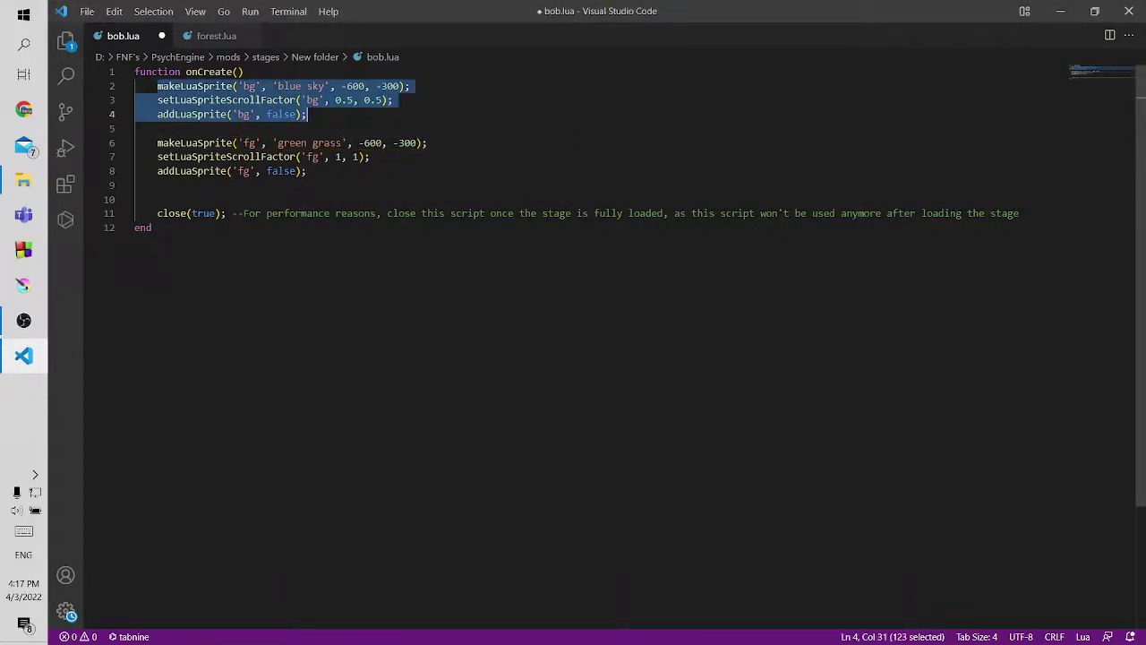
key("Escape")
key("Return")
key("Return")
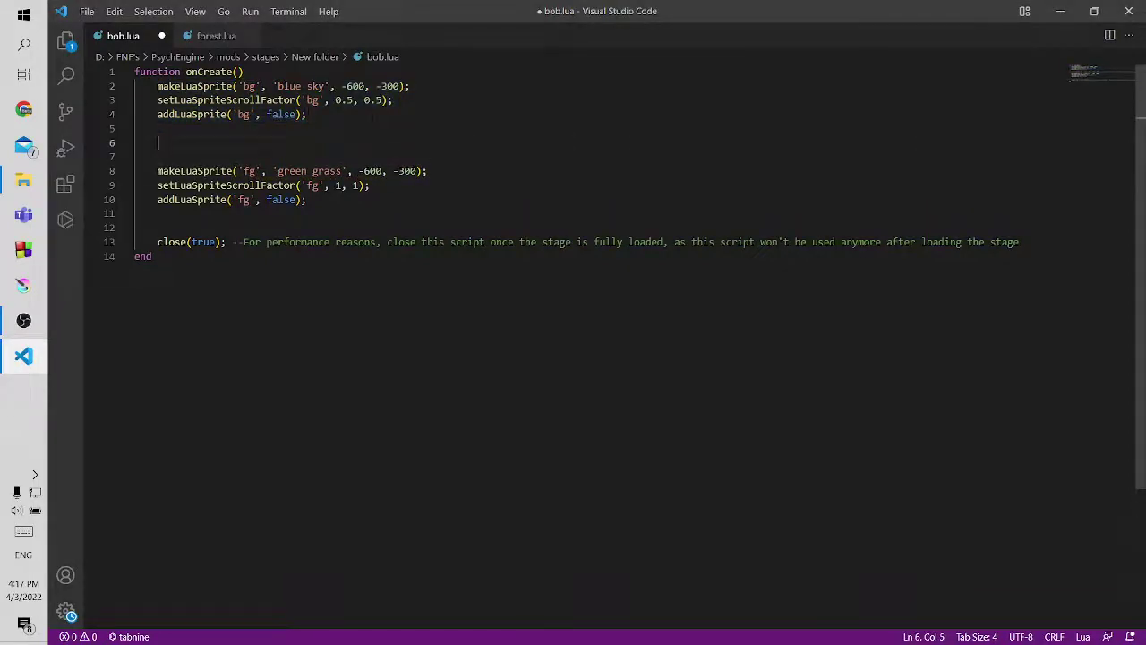
key("ctrl+v")
left_click_drag(256, 142, 243, 142)
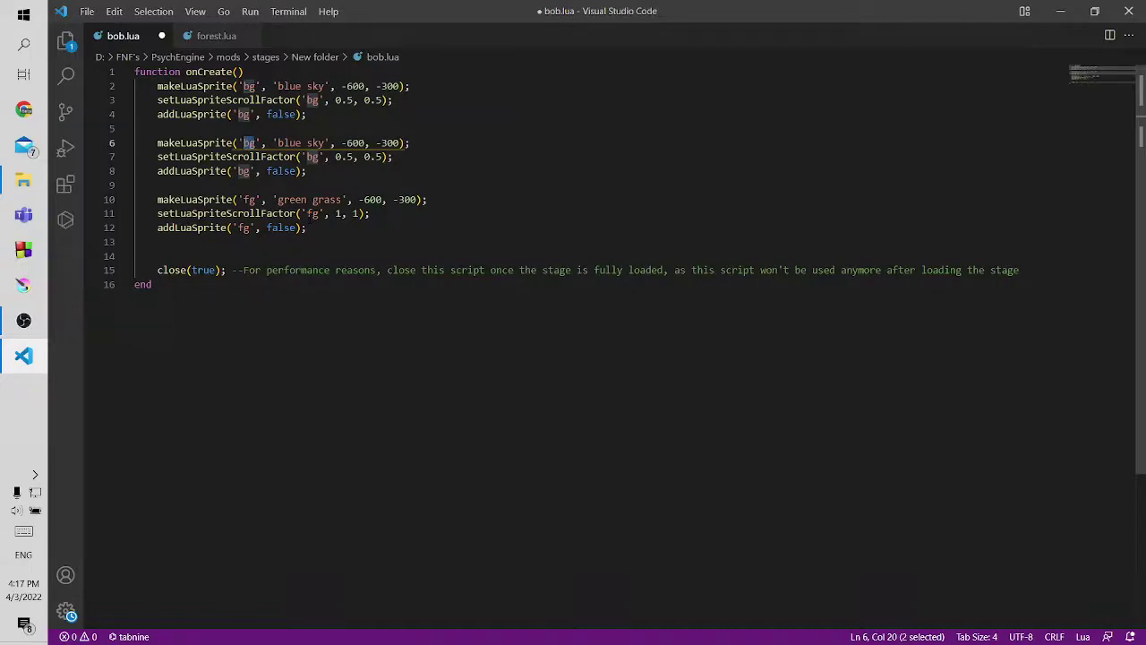
type("cotton")
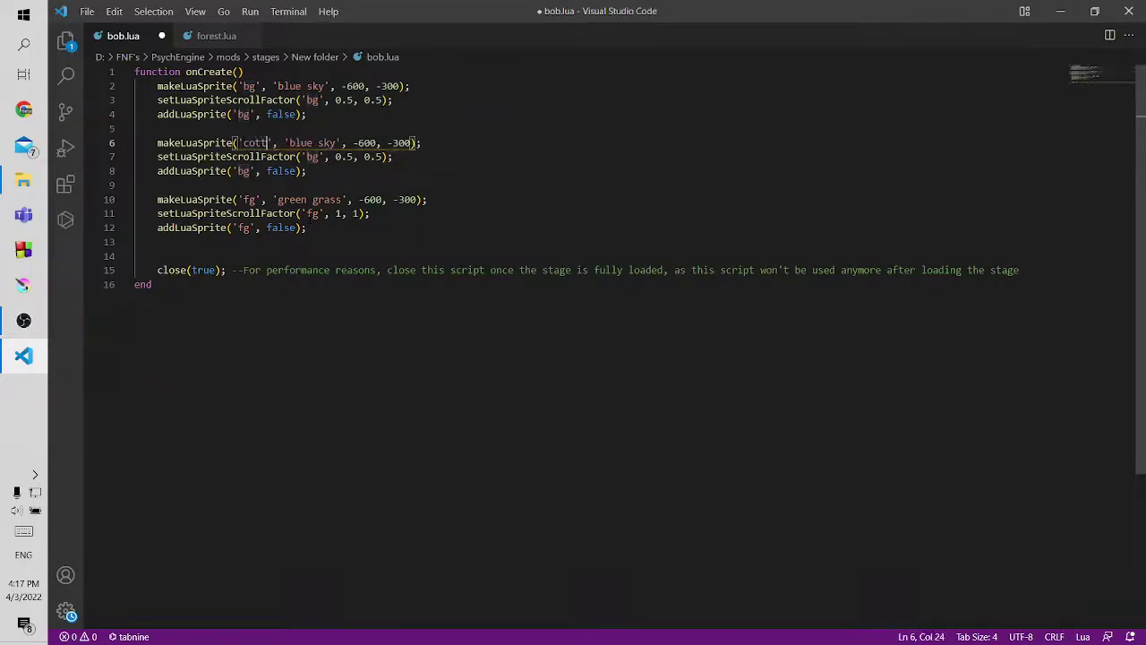
type("candy")
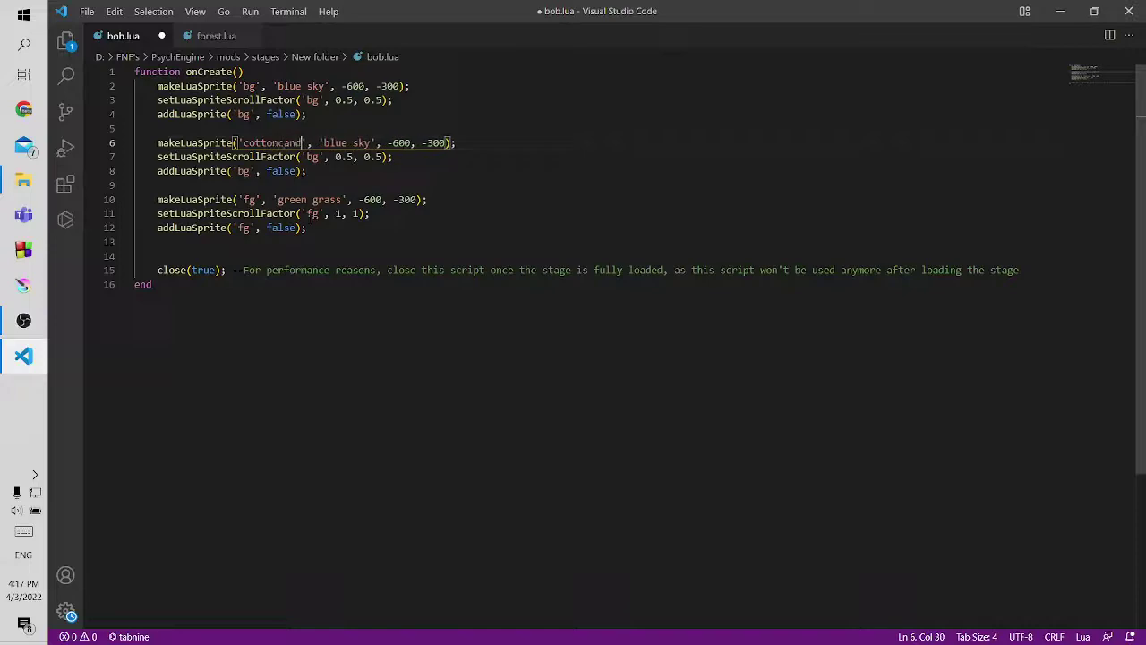
double_click(312, 157)
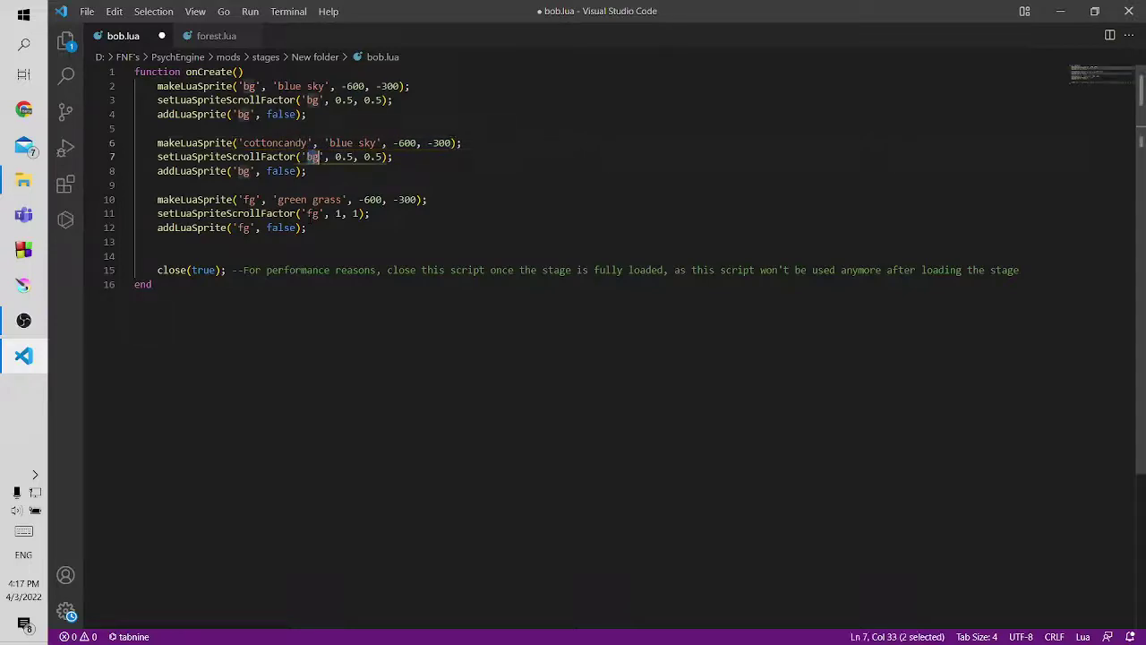
type("cotton")
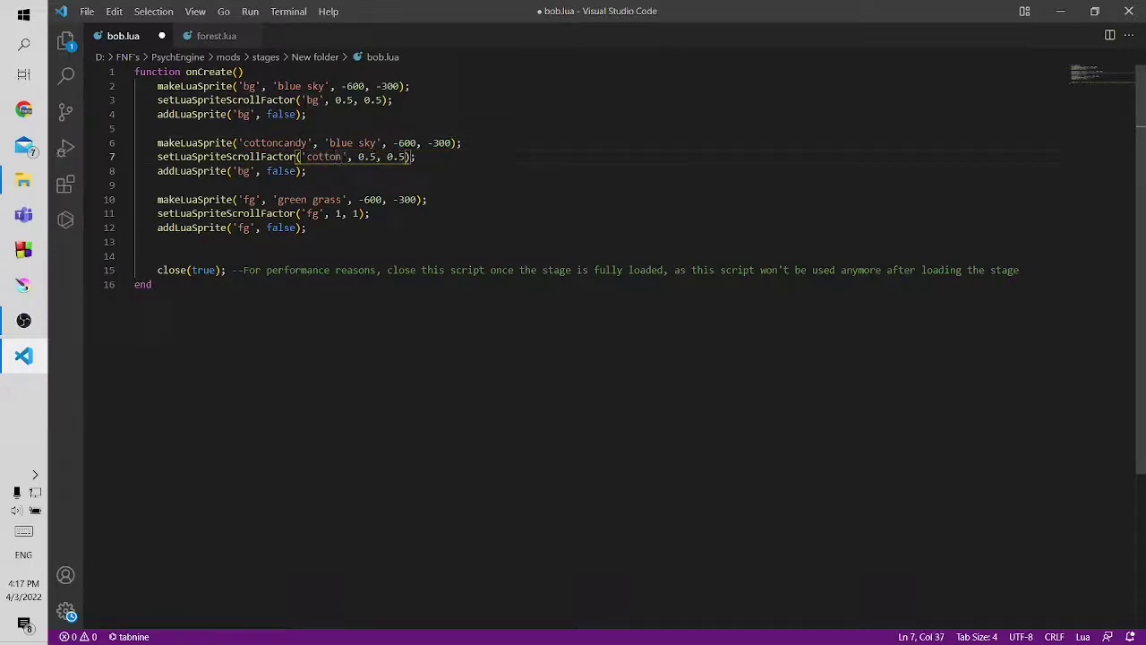
type("candy")
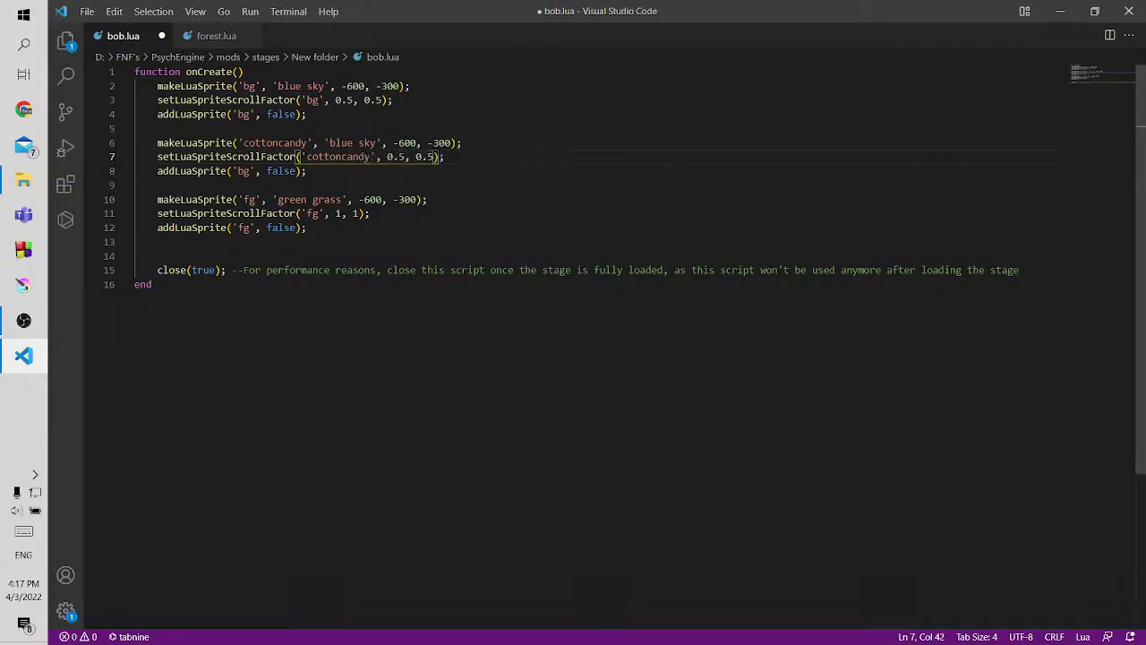
Step: Set the cottoncandy sprite's image to 'clouds' and save bob.lua
left_click_drag(330, 143, 377, 144)
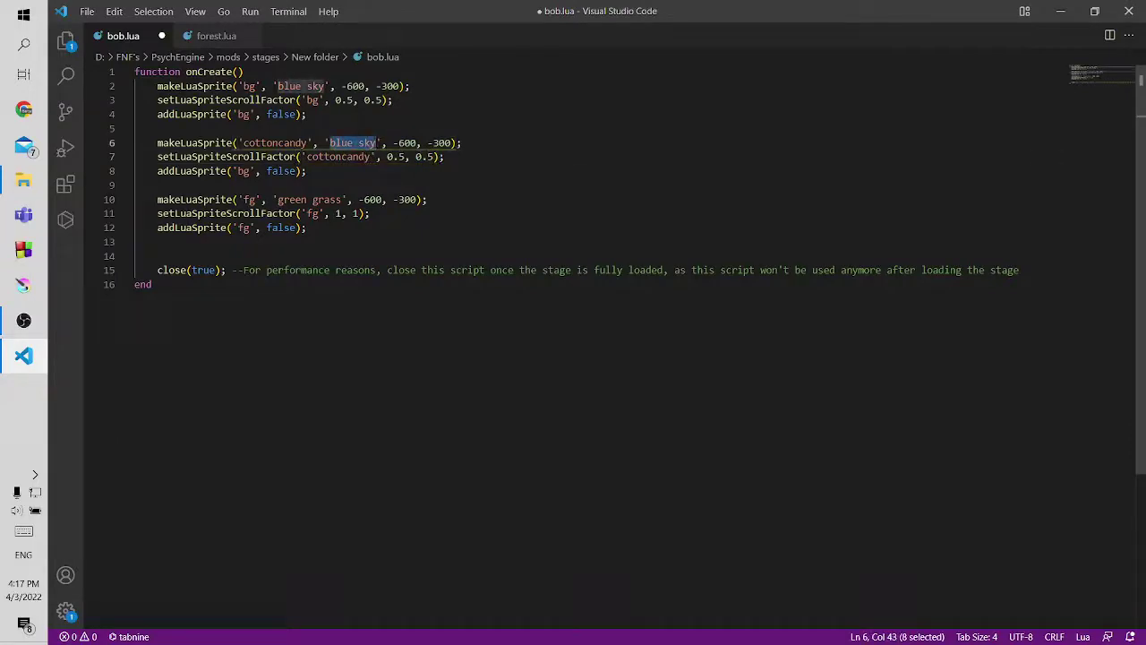
type("clu")
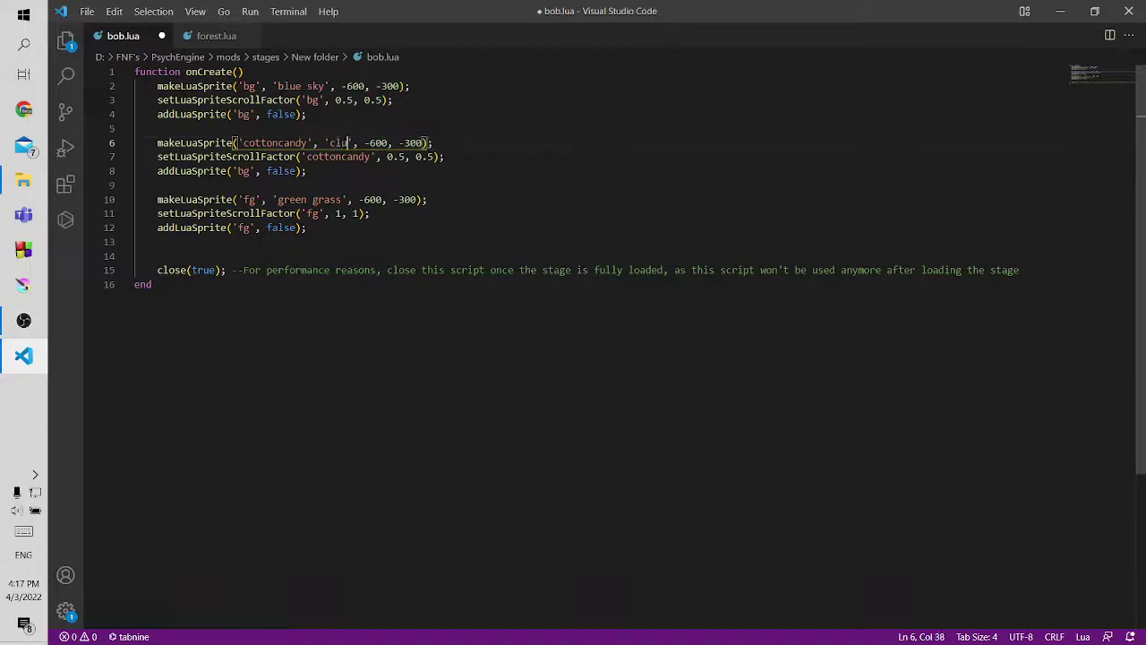
key("BackSpace")
type("ouds")
key("ctrl+s")
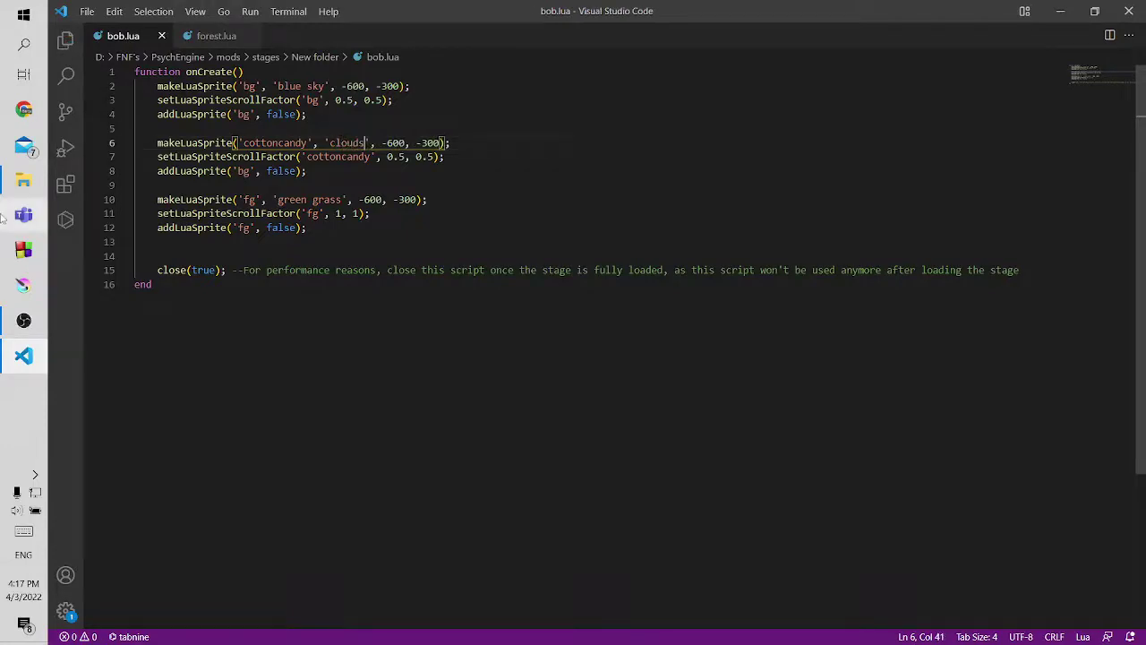
Step: Check the picture names in the images folder, remove the blank line, and save
left_click(24, 180)
left_click(345, 160)
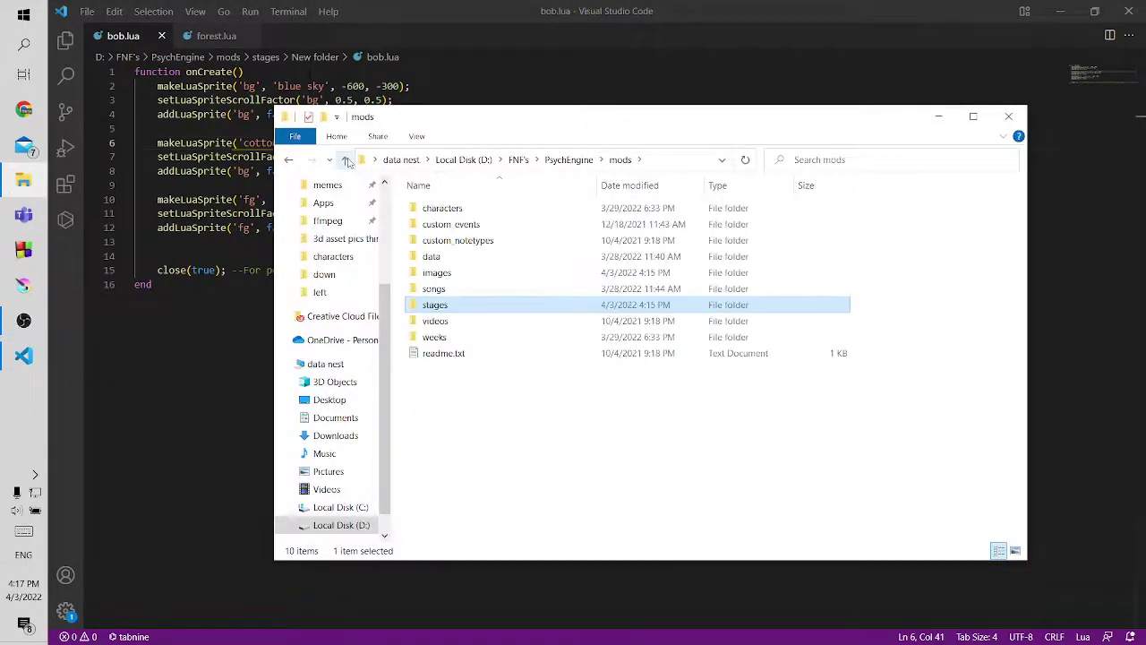
double_click(473, 276)
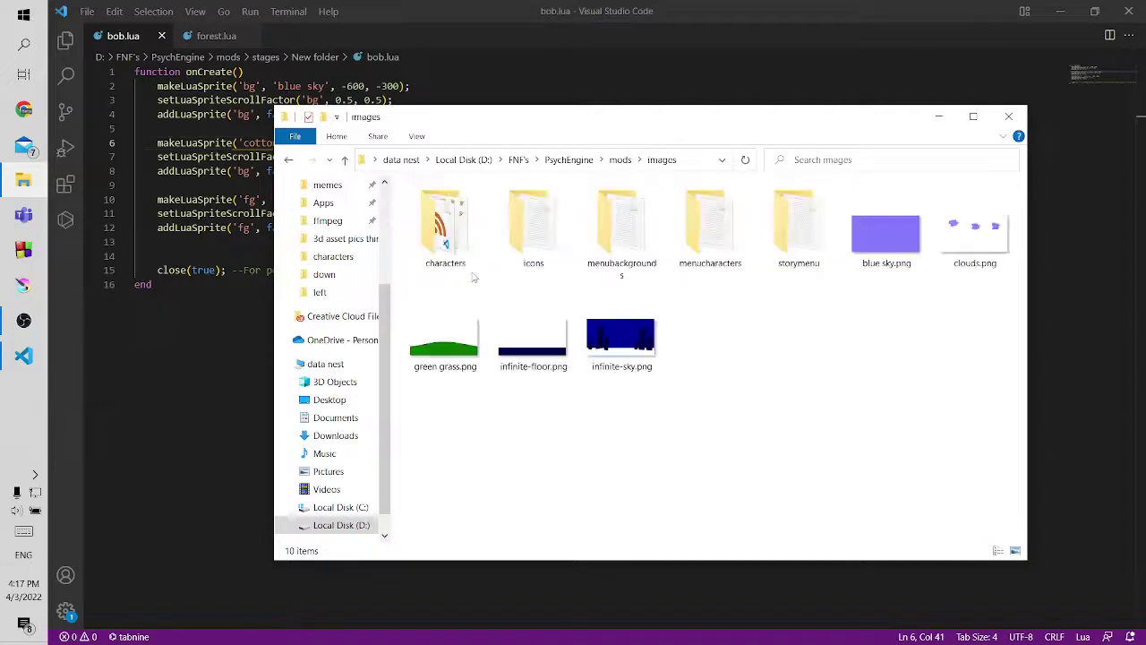
left_click(436, 6)
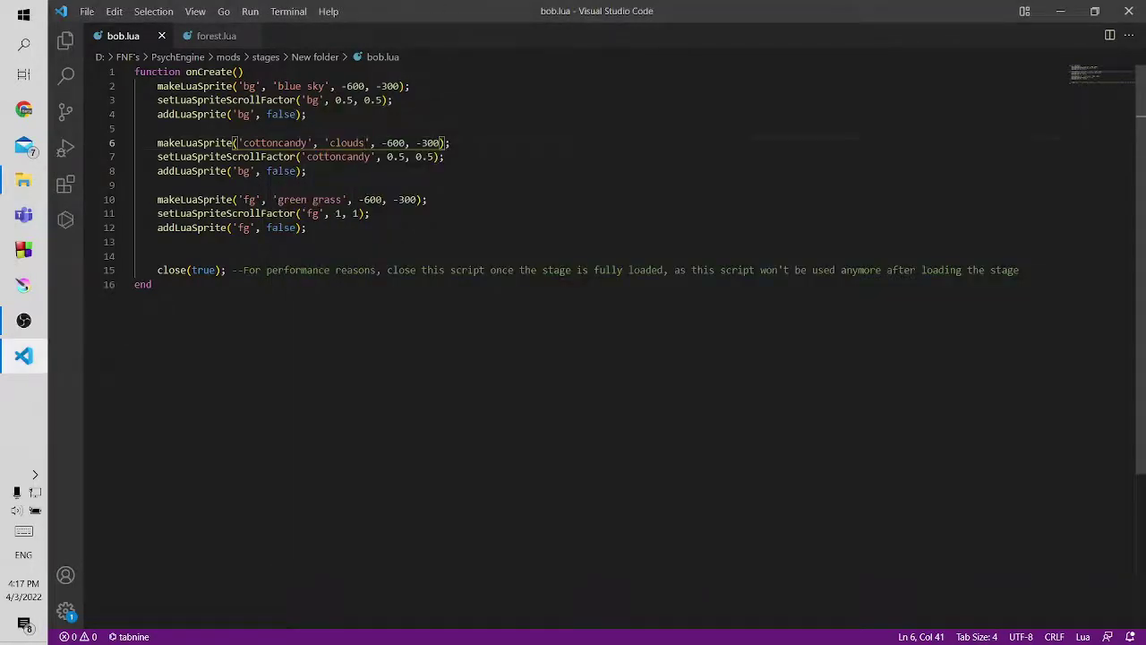
left_click(157, 241)
key("BackSpace")
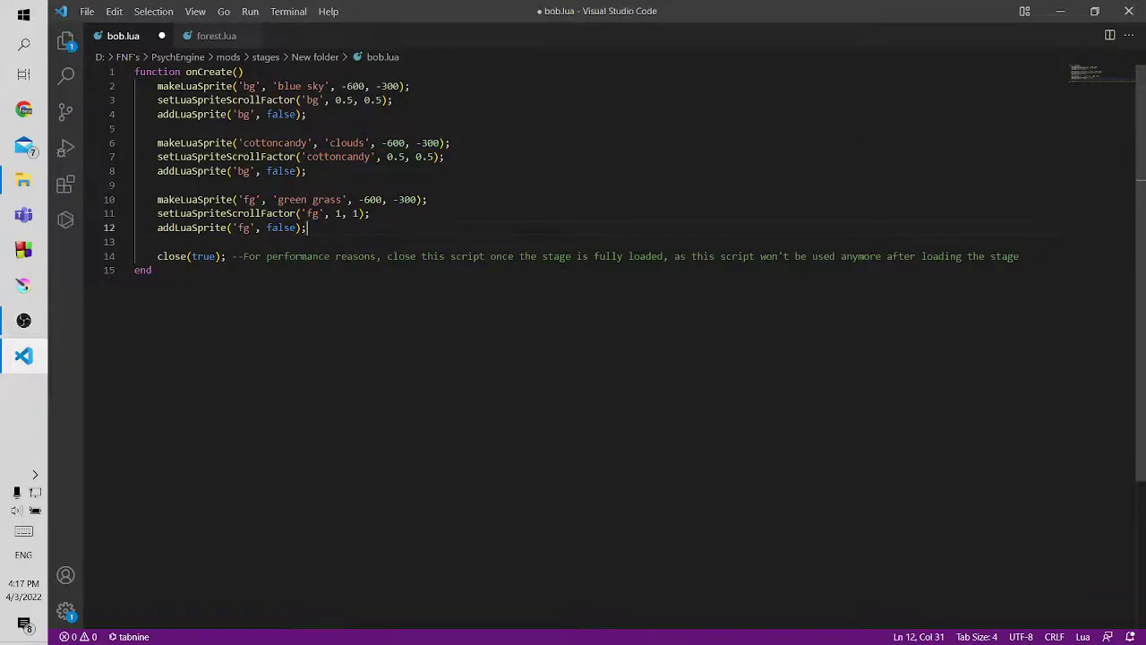
key("ctrl+s")
Step: Close VS Code, return to the PsychEngine folder, and launch Test.exe
left_click(1130, 10)
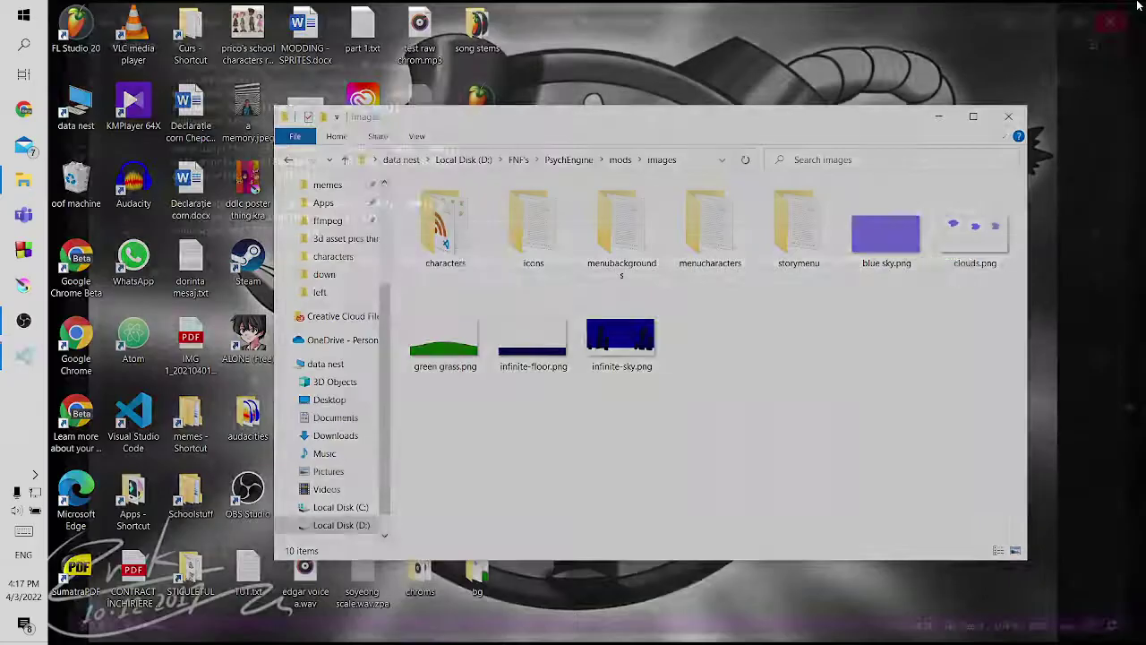
left_click(344, 161)
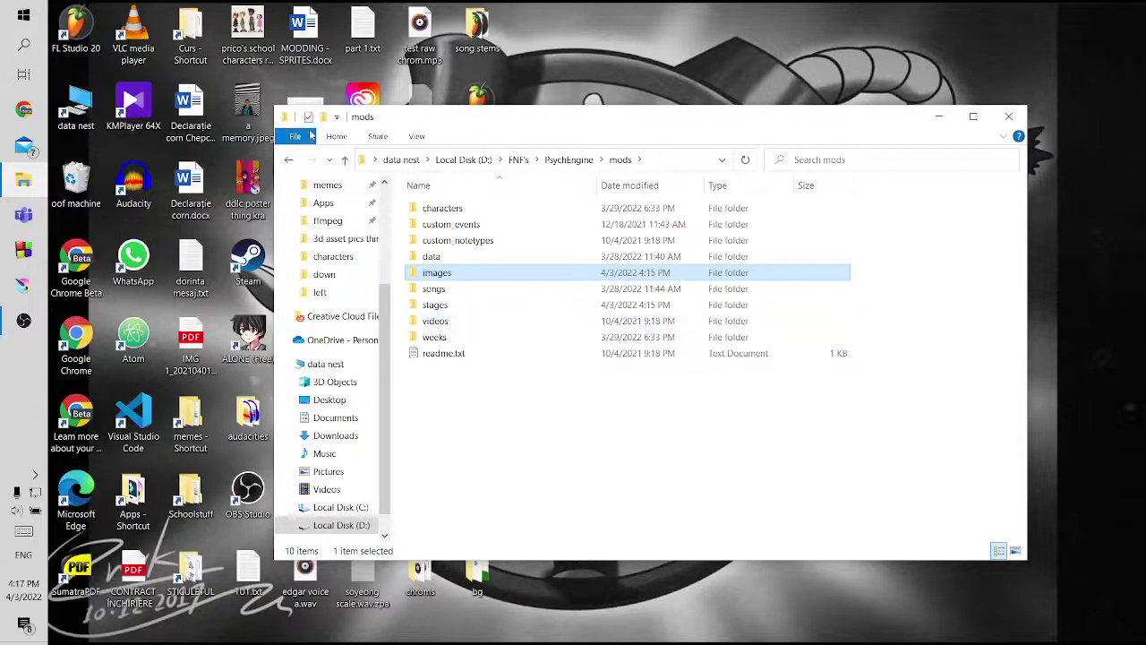
left_click(344, 163)
left_click(474, 355)
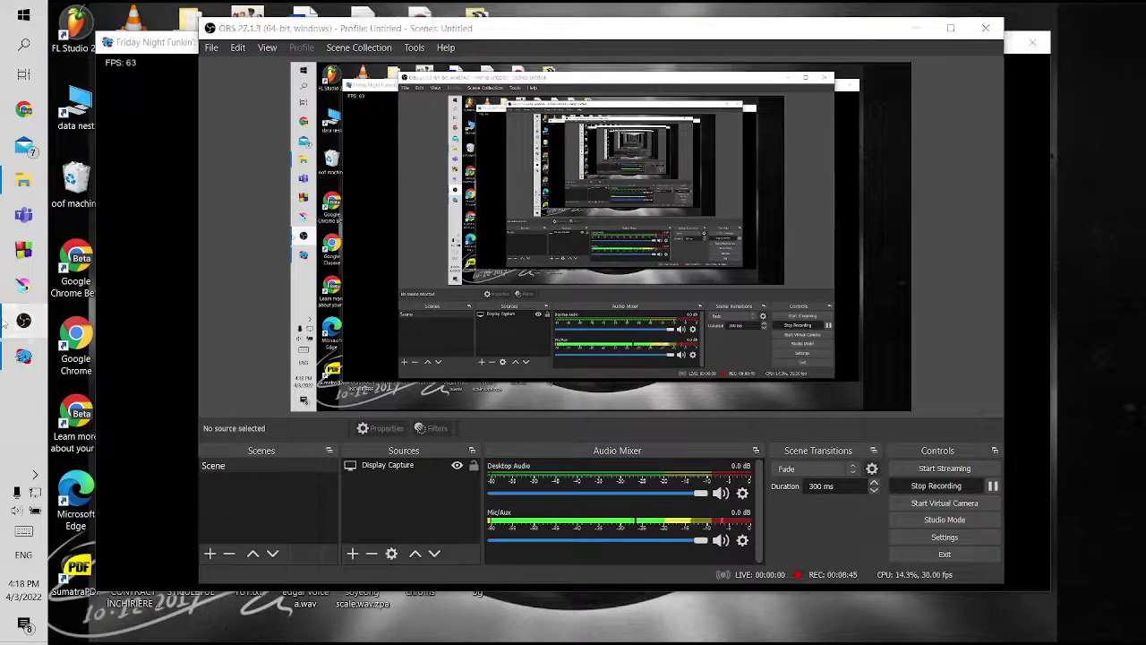
Step: Minimize OBS, focus the game, and scroll through the Freeplay songs
left_click(24, 320)
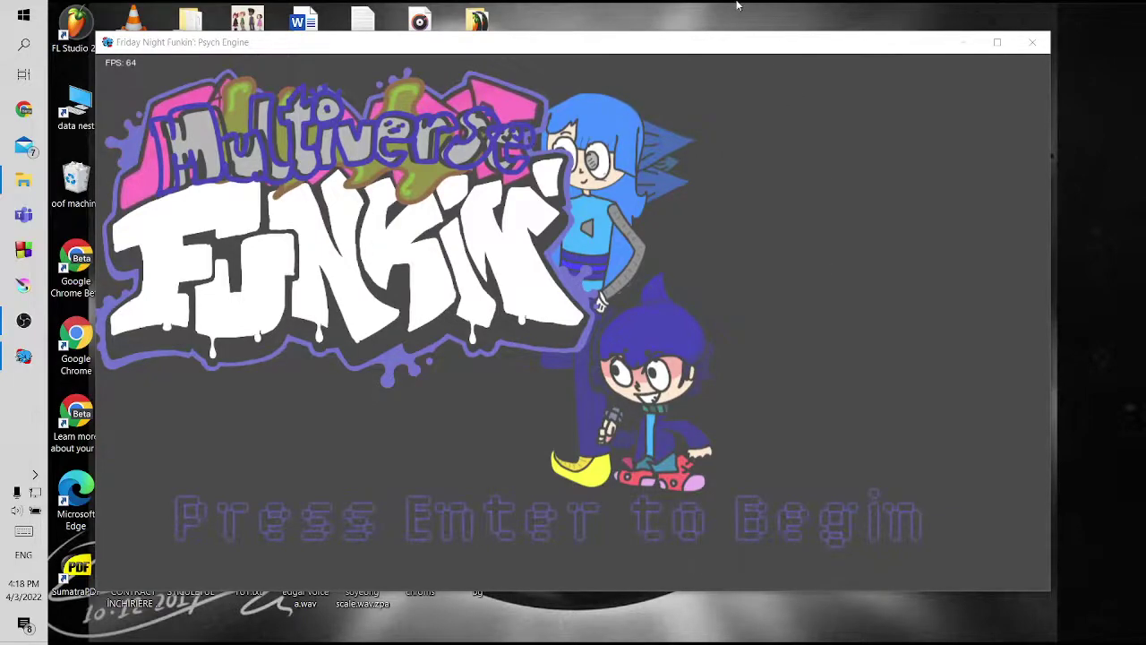
left_click(725, 106)
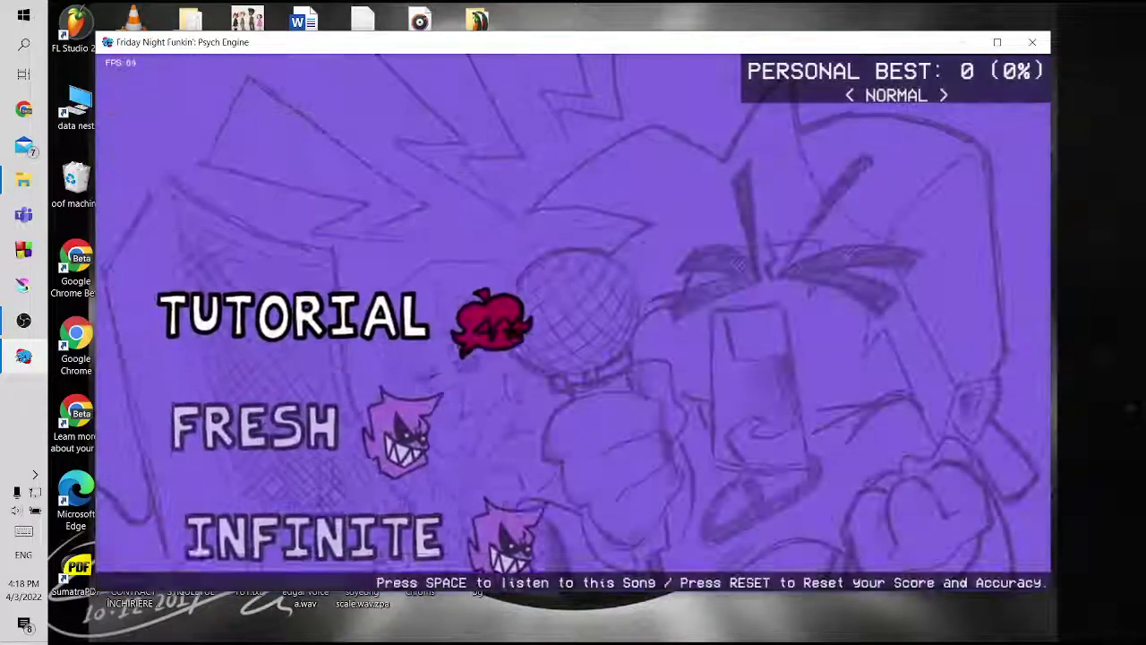
key("Down")
key("Down")
key("Down")
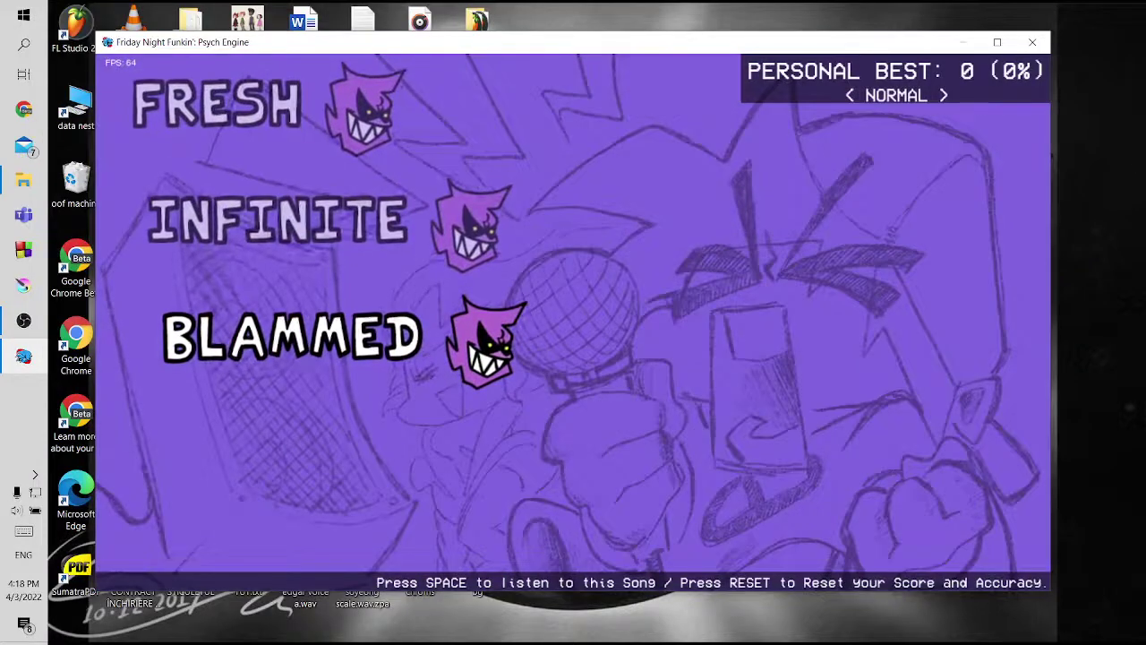
Step: Open Fresh's Stage list in the chart editor, see no bob, and close the game
key("Up")
key("Up")
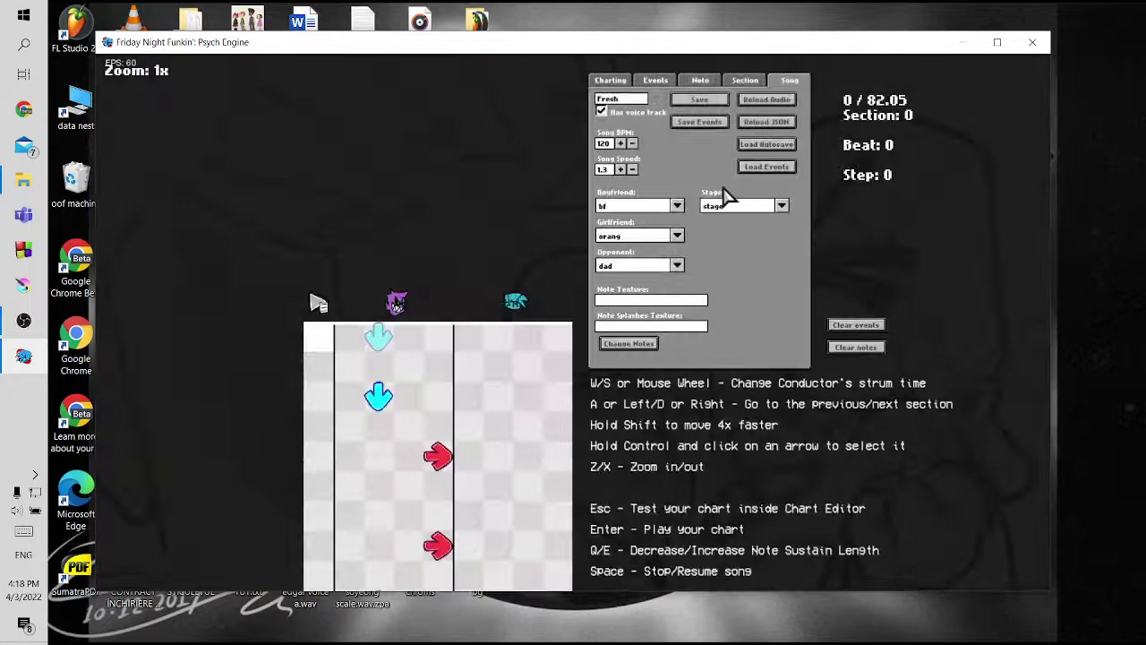
left_click(781, 206)
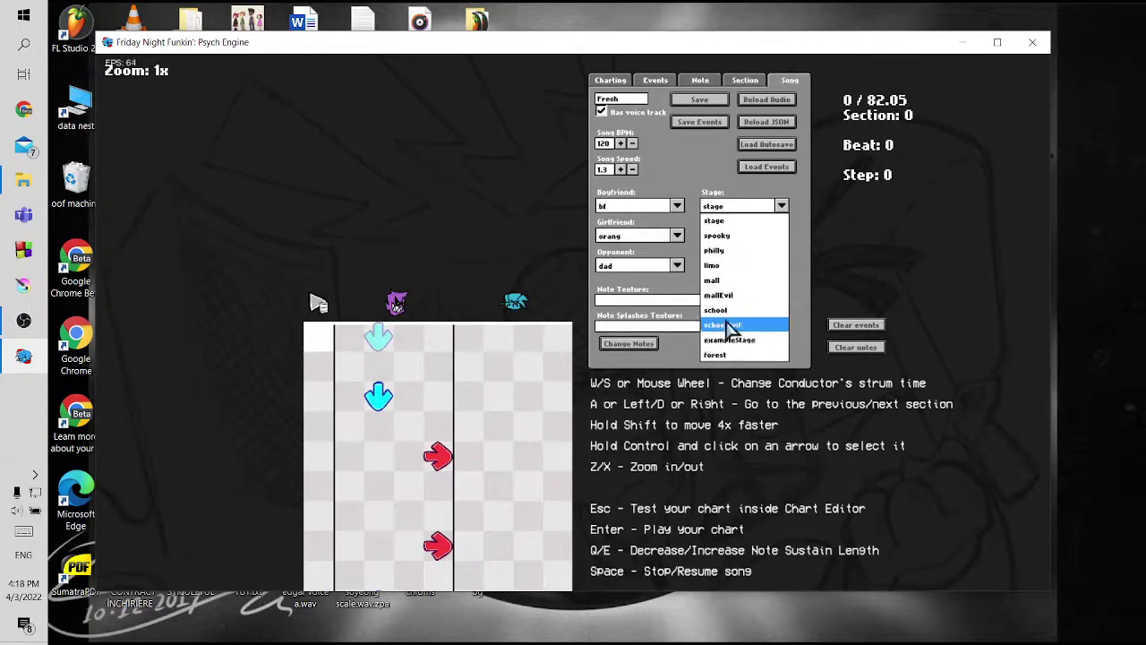
left_click(678, 363)
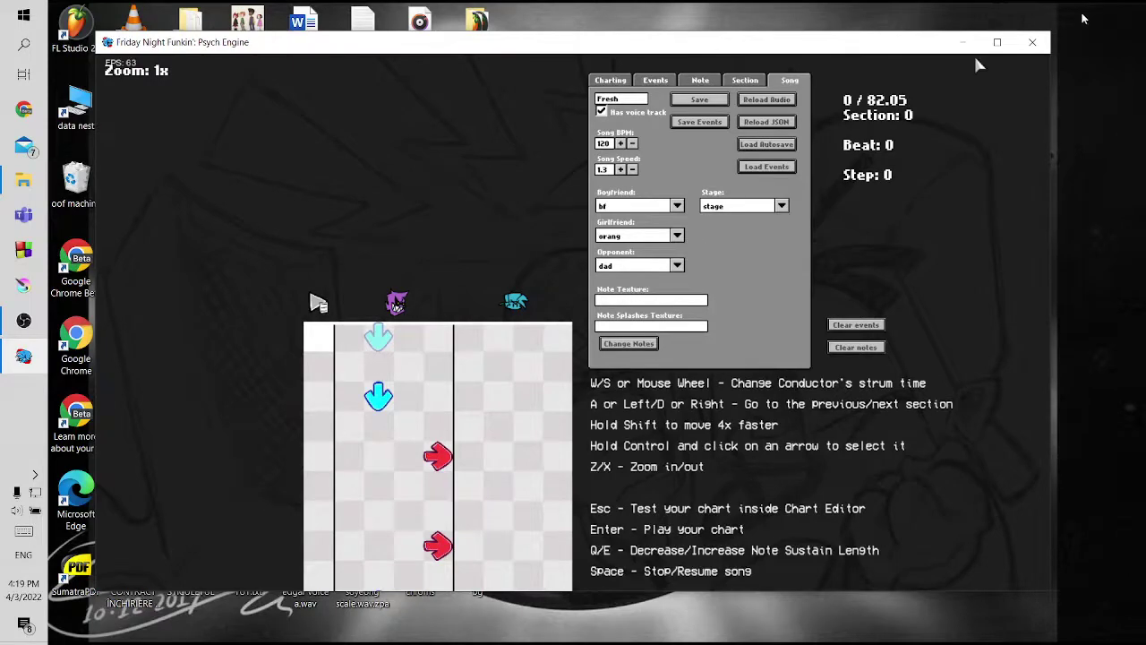
left_click(1033, 42)
Step: Move bob.json and bob.lua out of New folder directly into stages
double_click(454, 242)
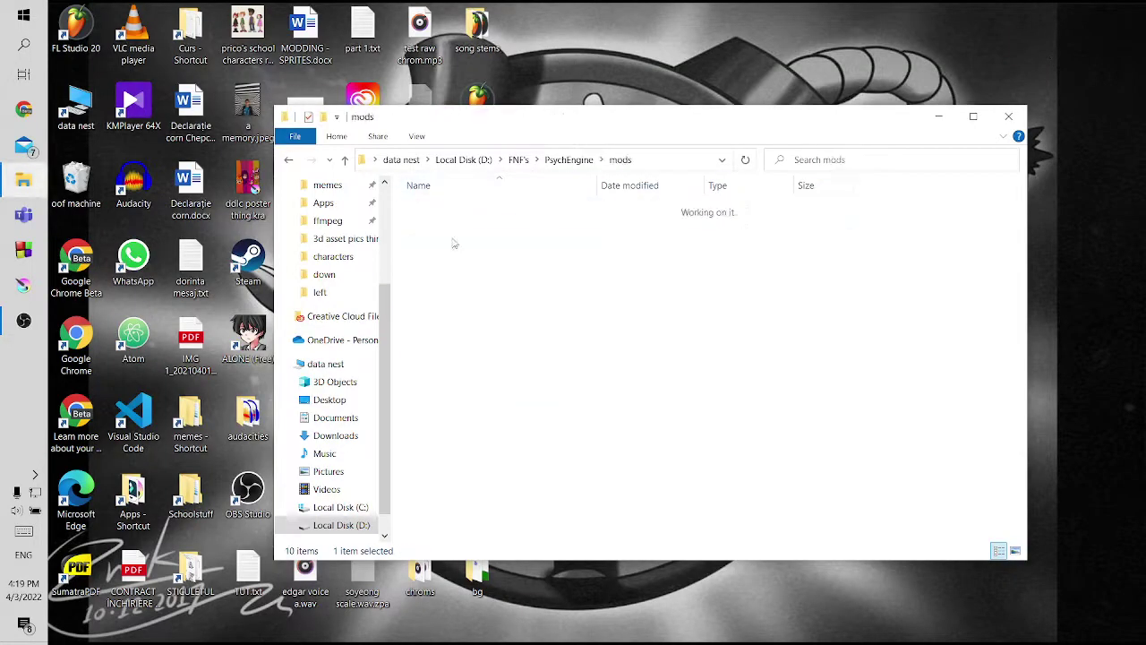
double_click(466, 304)
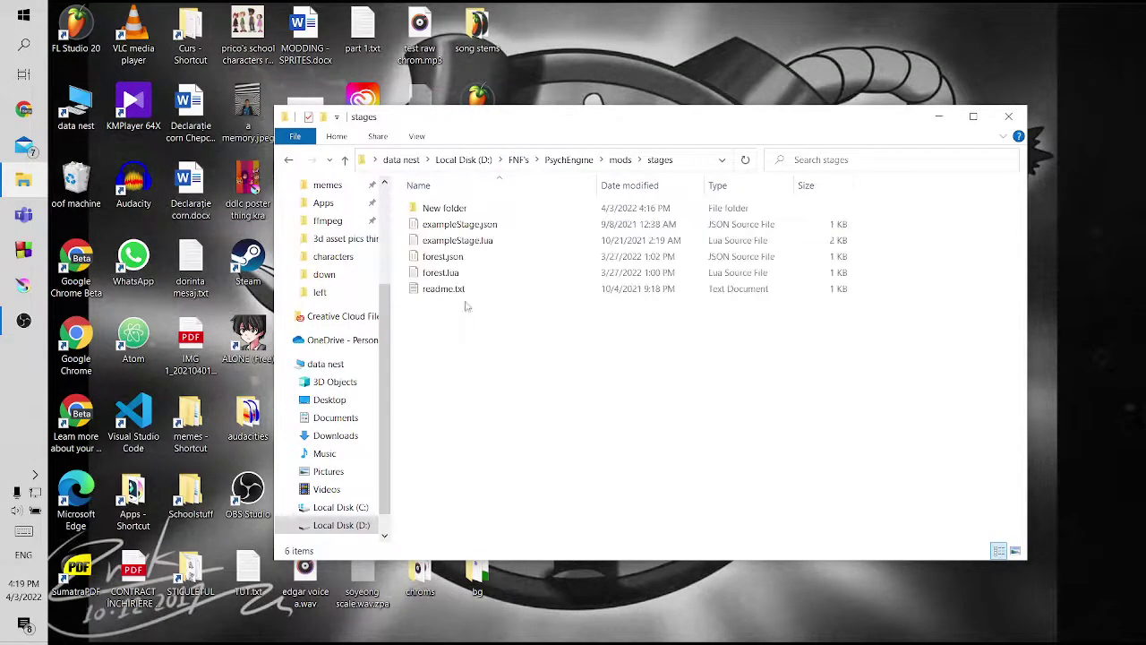
double_click(445, 207)
key("ctrl+a")
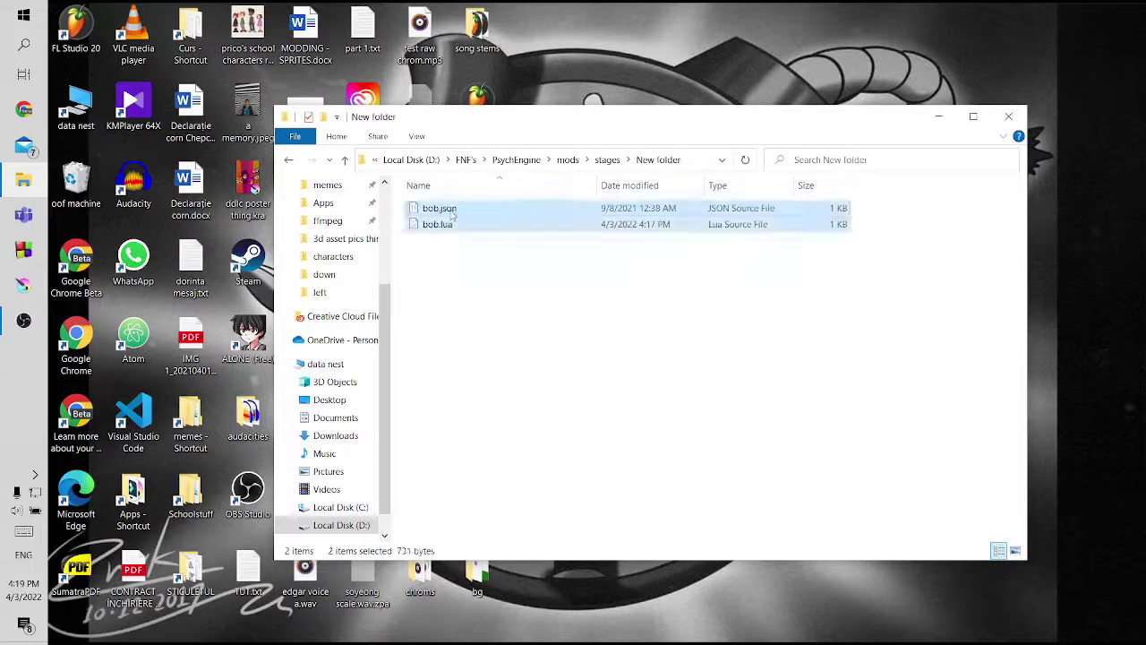
left_click(344, 159)
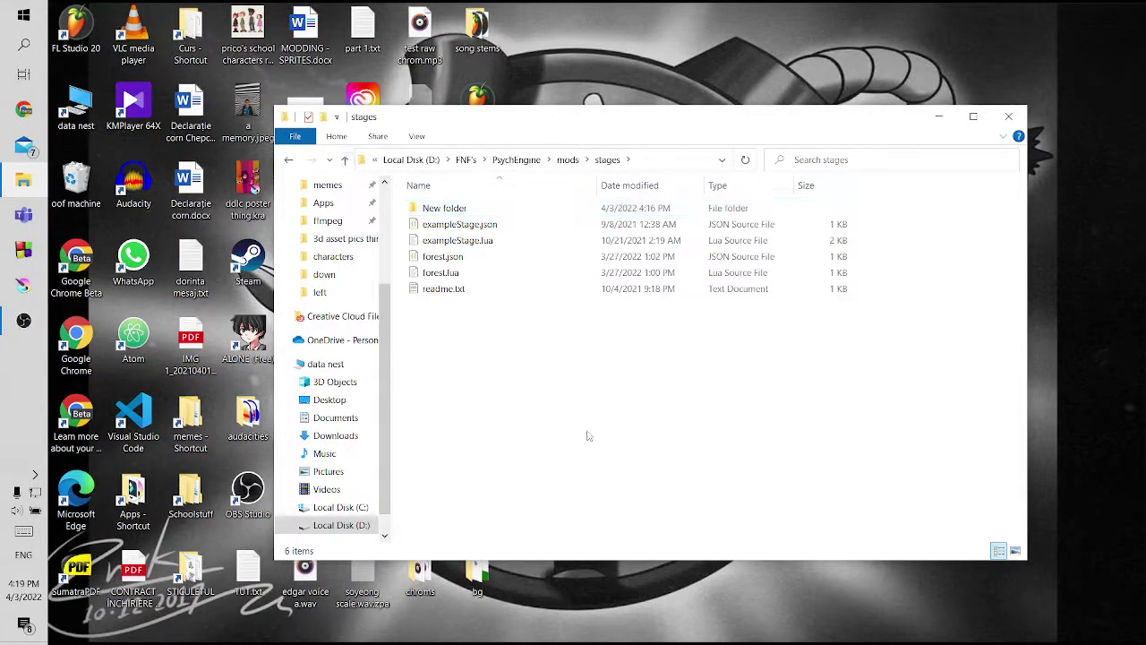
key("ctrl+v")
left_click(588, 437)
Step: Delete the empty New folder and relaunch Test.exe
left_click(443, 211)
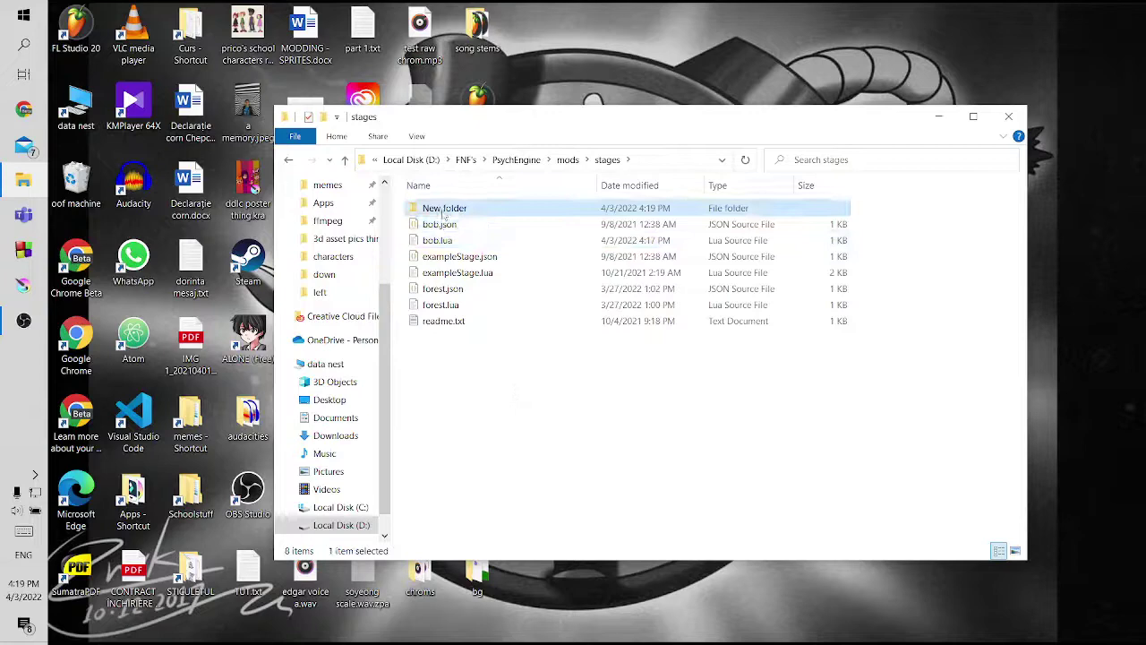
key("Delete")
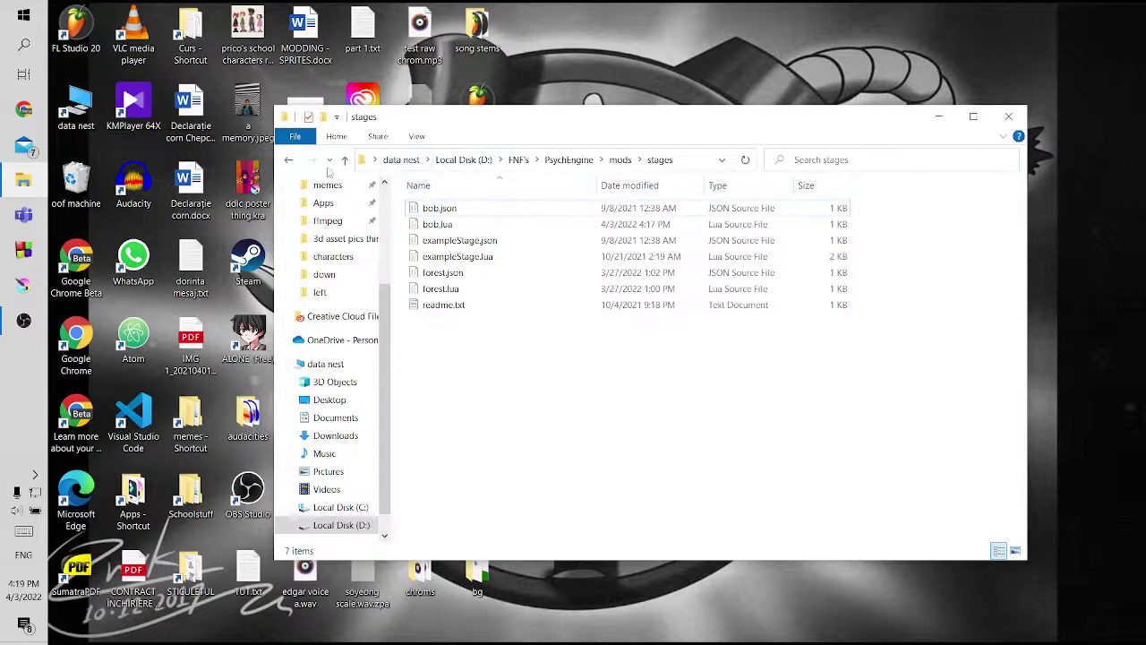
double_click(345, 159)
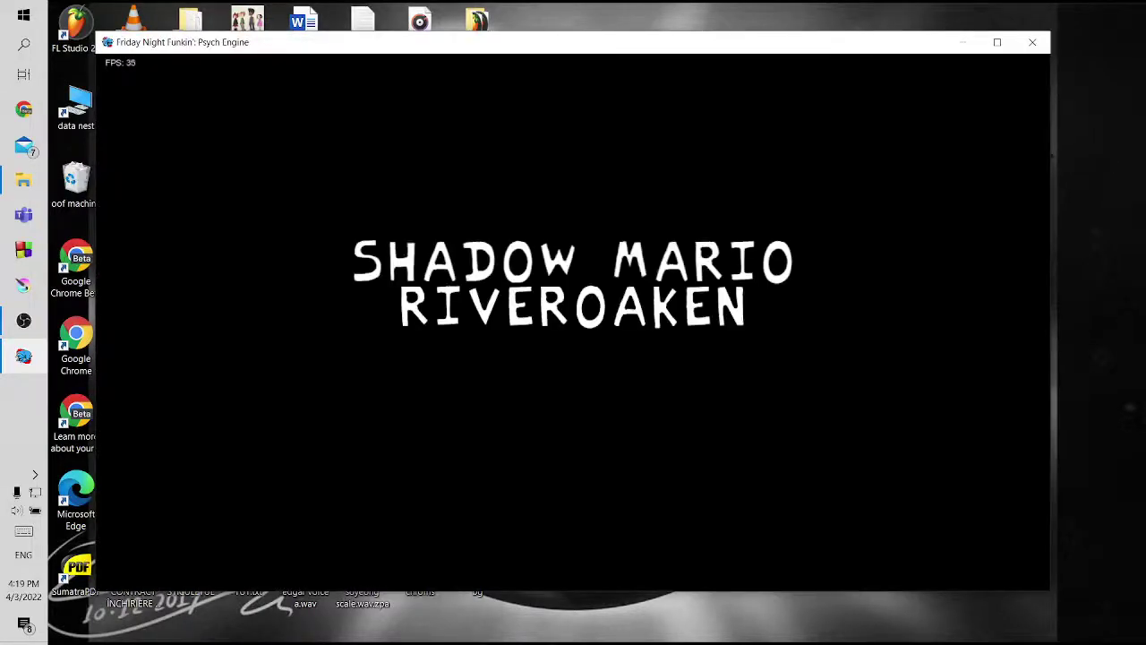
Step: Lower the volume, skip the intro, and open Fresh's chart editor Stage list showing bob
key("minus")
key("Return")
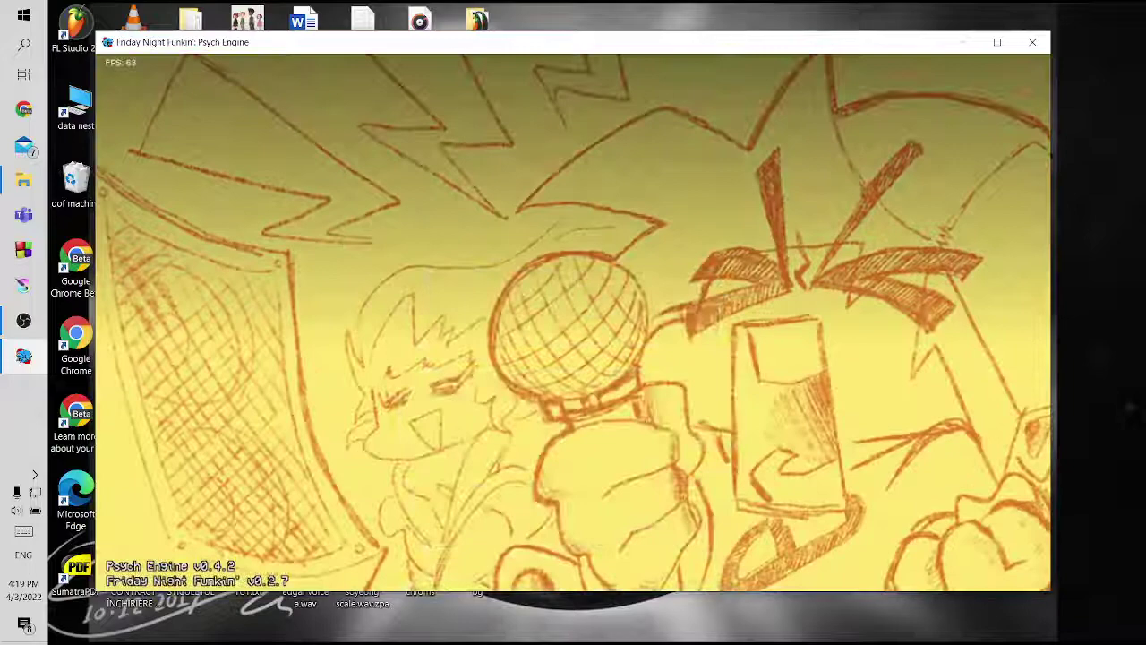
key("Down")
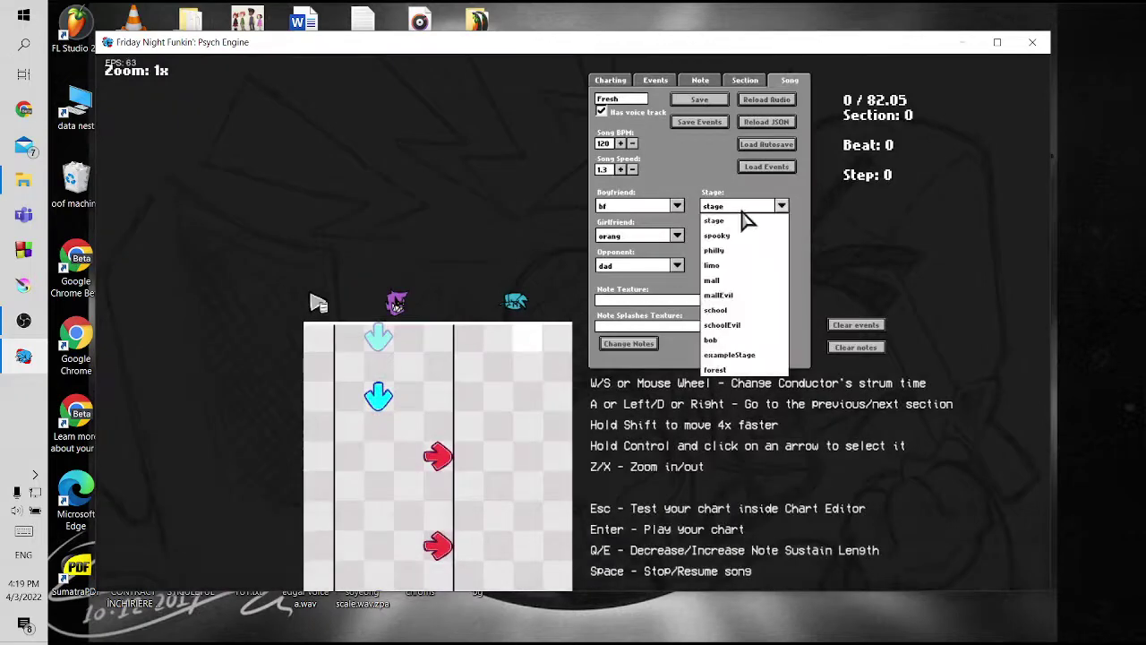
Step: Set the song's stage to bob and start hitting Fresh's incoming arrow notes
left_click(729, 331)
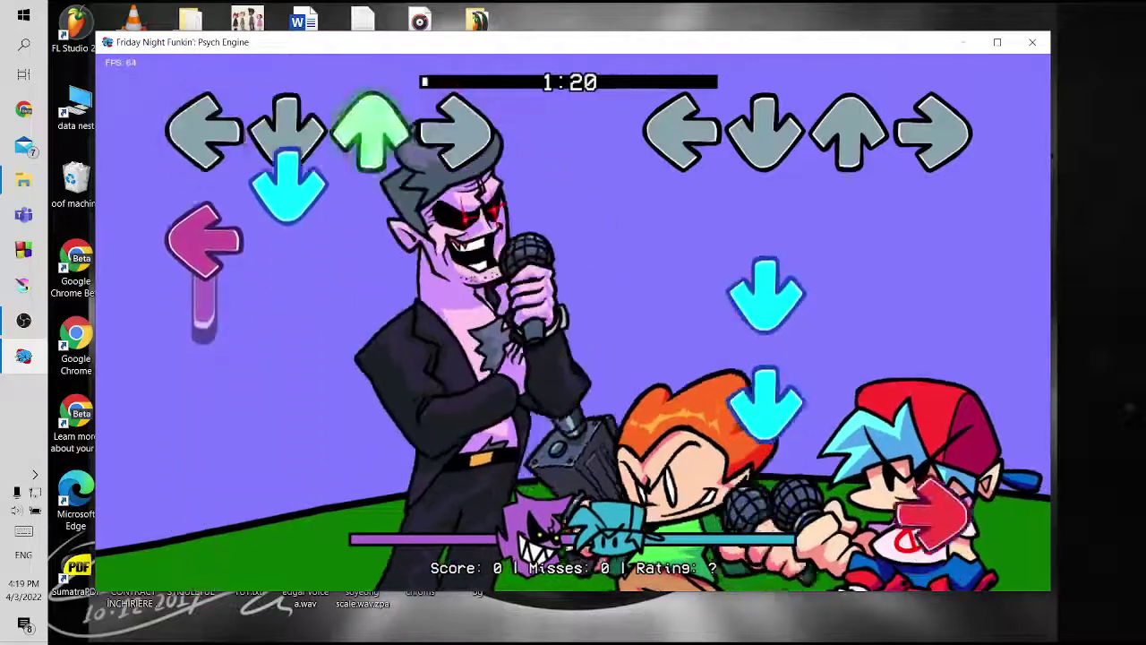
key("Down")
key("Down")
key("Right")
key("Right")
key("Right")
key("Down")
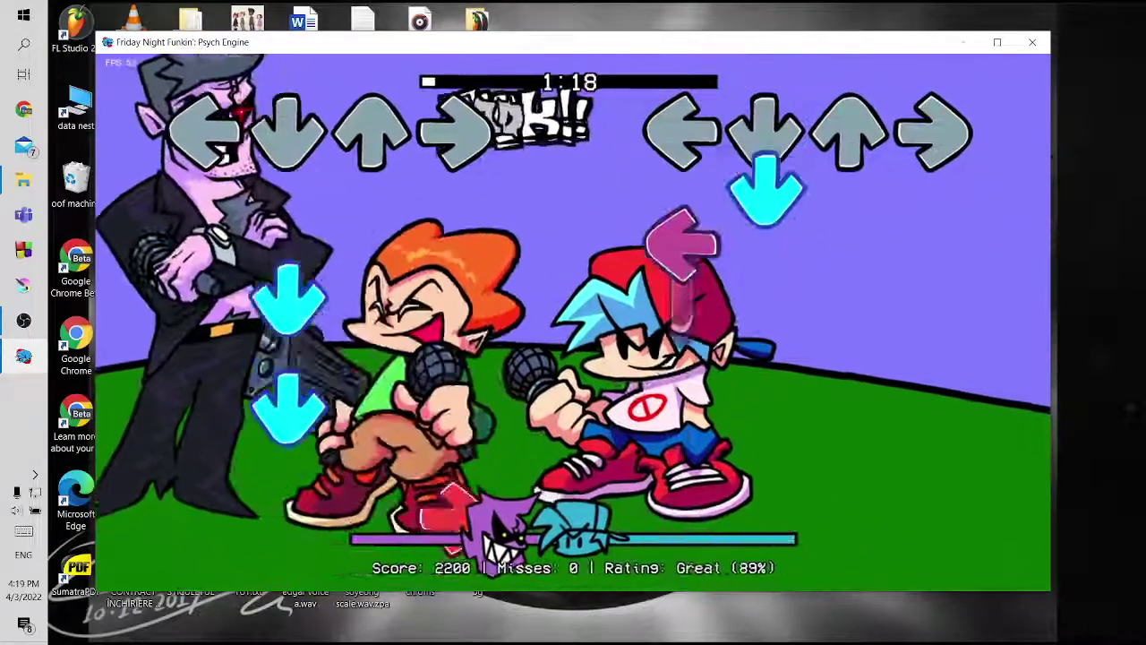
key("Down")
key("Left")
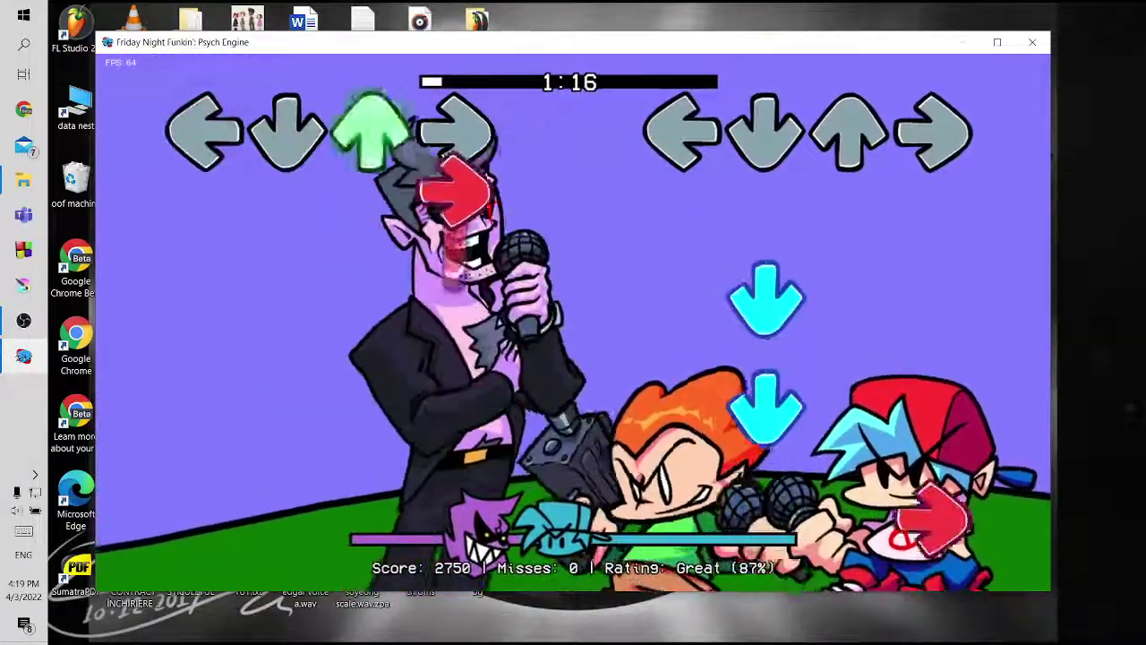
Step: Keep playing Fresh on the lavender sky and green hill stage, then pause
key("Down")
key("Down")
key("Right")
key("Right")
key("Left")
key("Up")
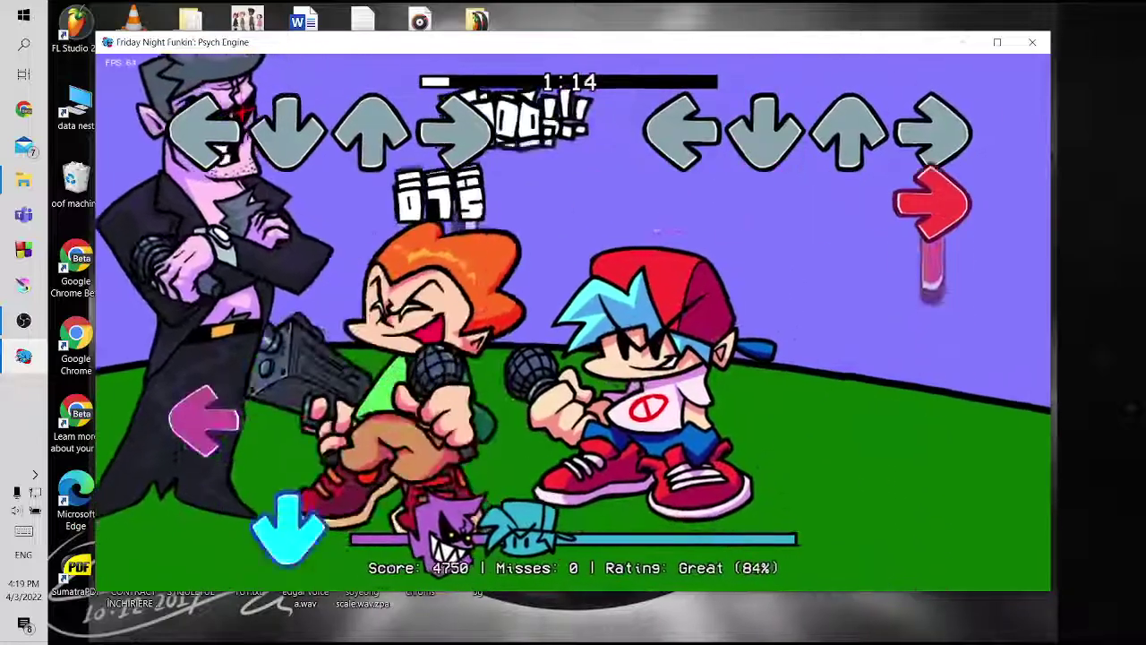
key("Right")
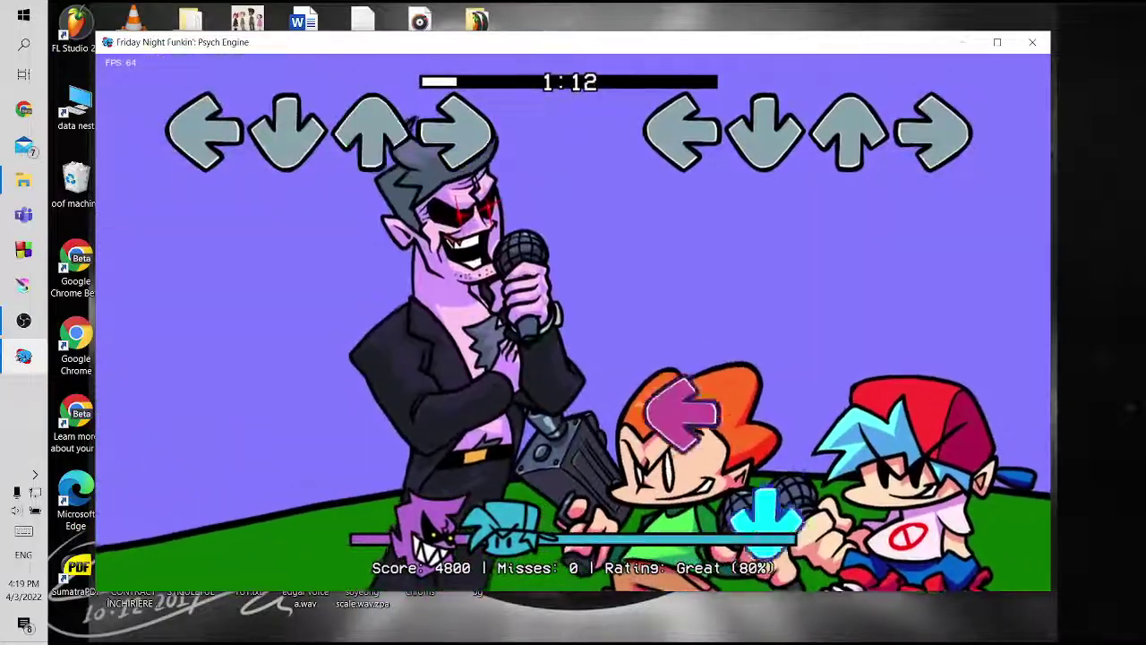
key("Left")
key("Down")
key("Up")
key("Return")
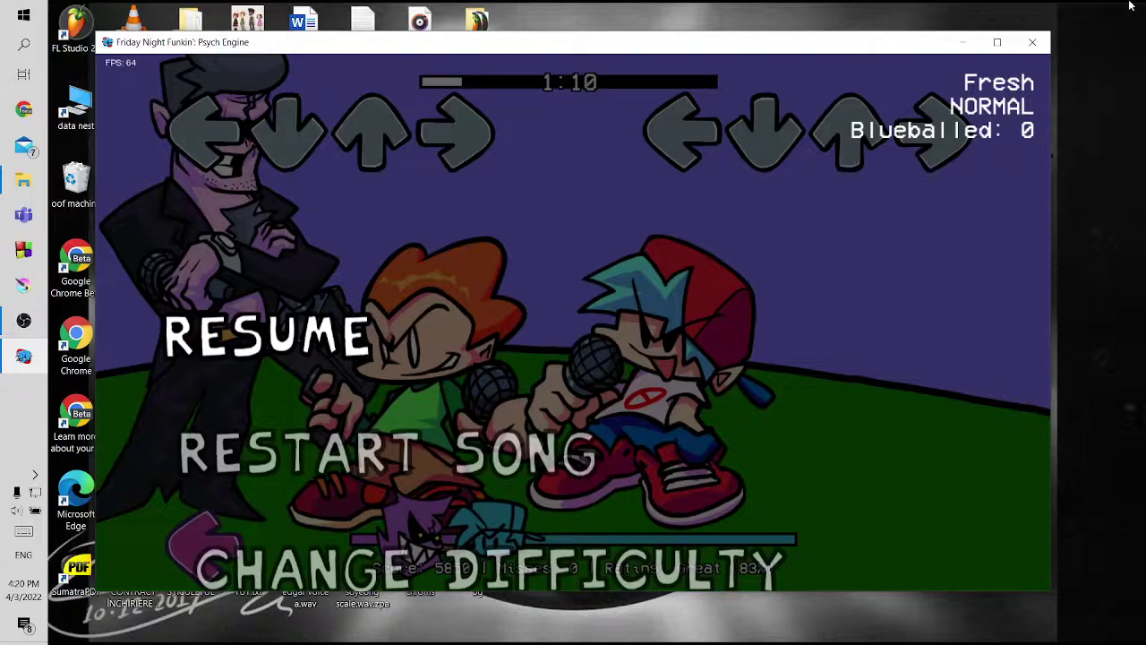
Step: Minimize the game and go through mods > stages to open bob.lua in VS Code
left_click(965, 42)
left_click(500, 242)
double_click(500, 241)
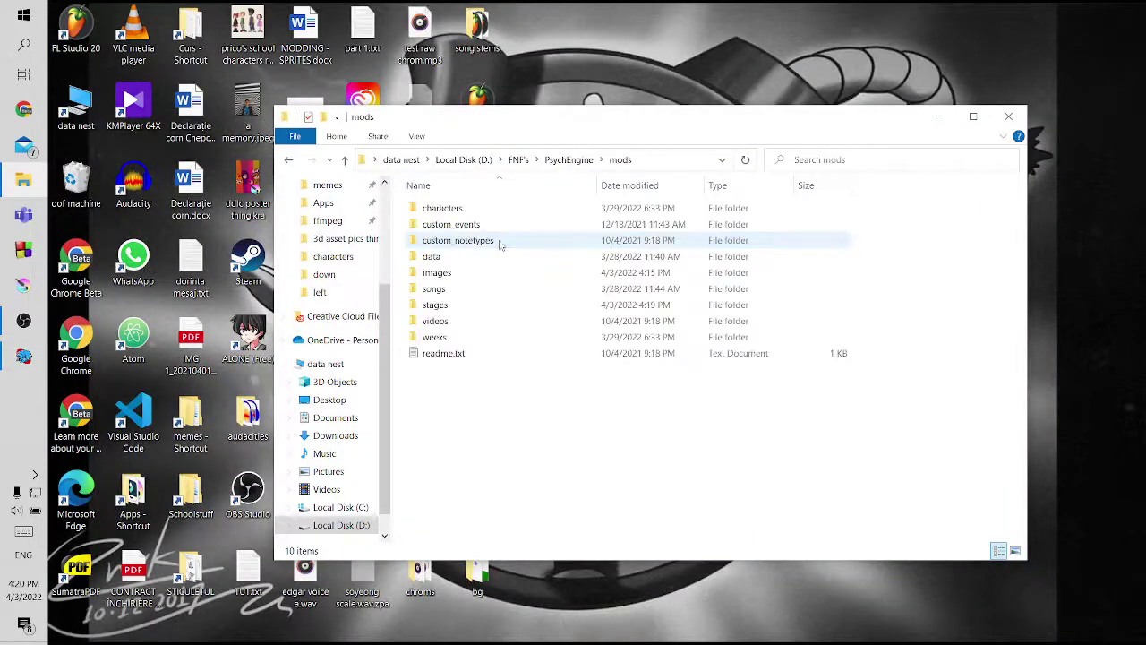
double_click(450, 307)
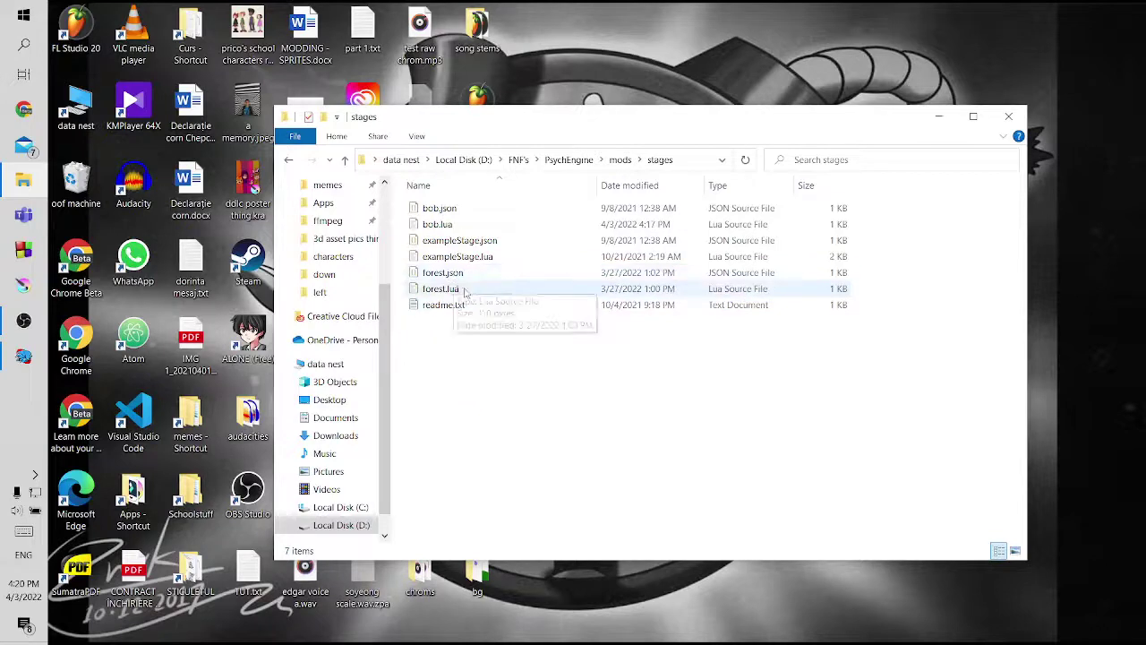
double_click(448, 225)
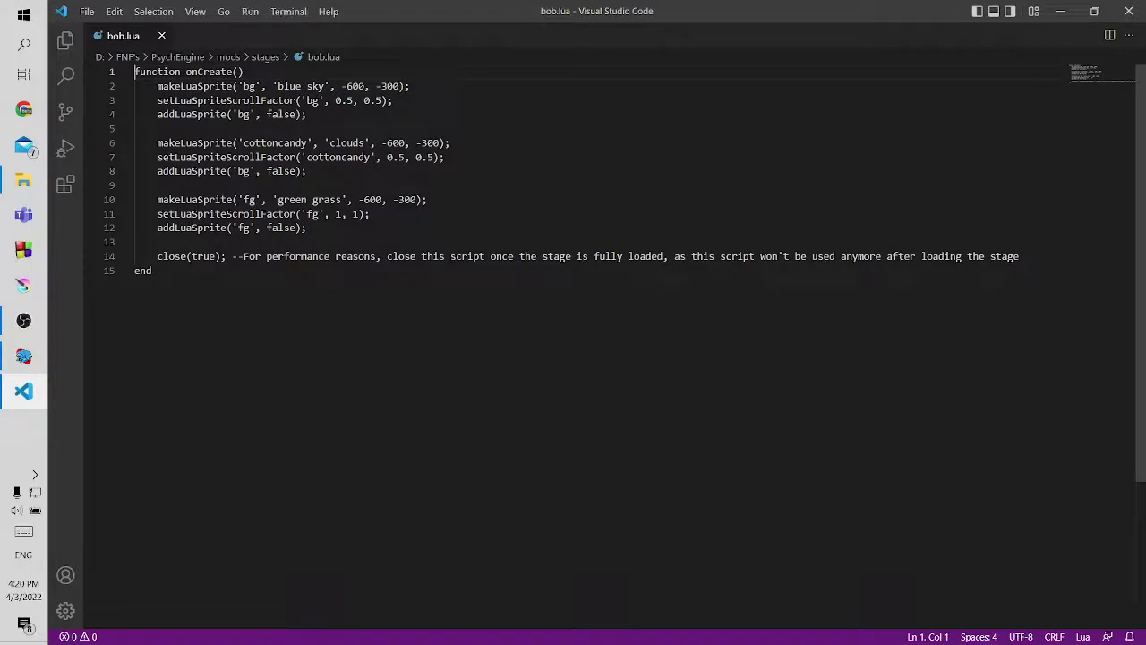
Step: Change the clouds sprite's y from -300 to -200 on line 6, save, and return to the game
double_click(430, 142)
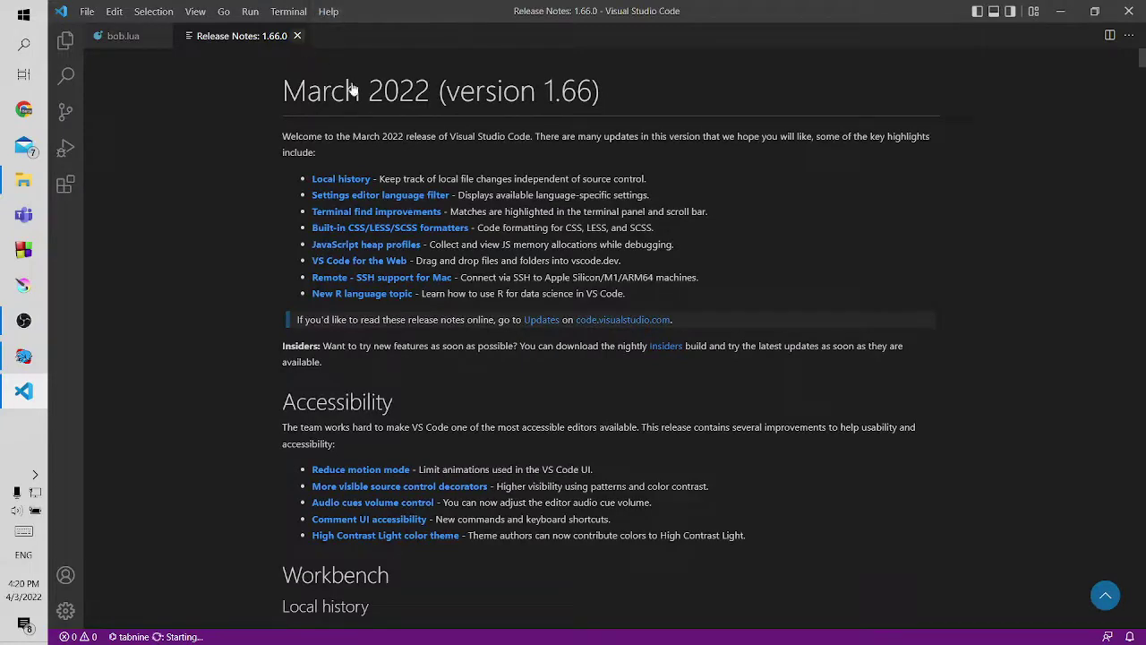
key("ctrl+w")
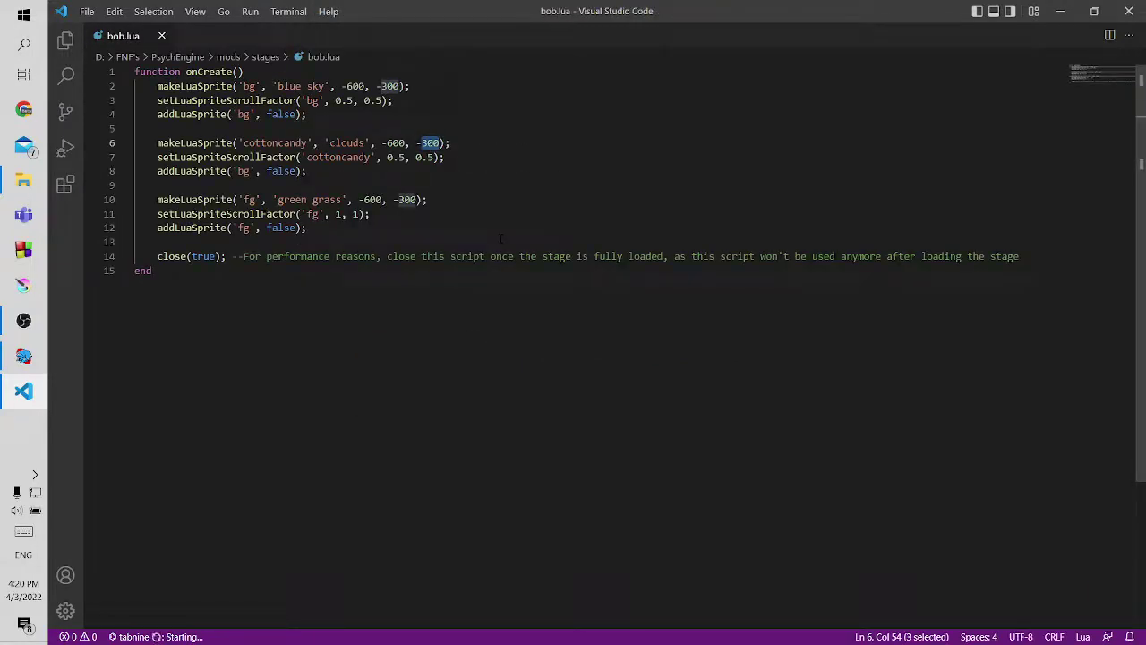
type("200")
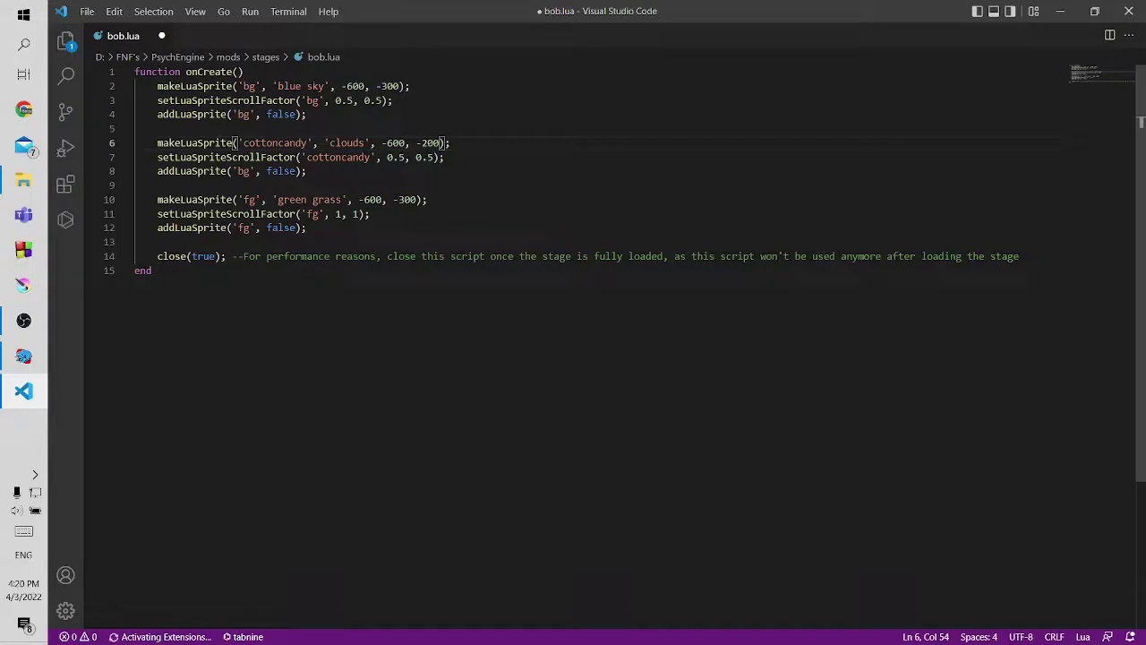
key("ctrl+s")
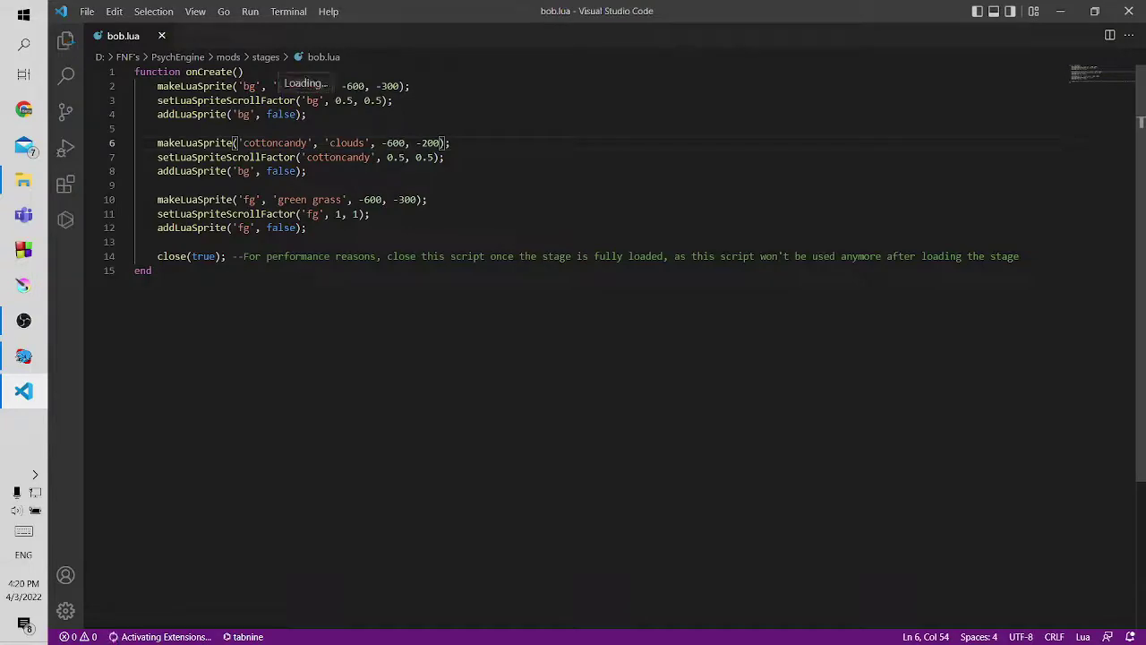
left_click(9, 358)
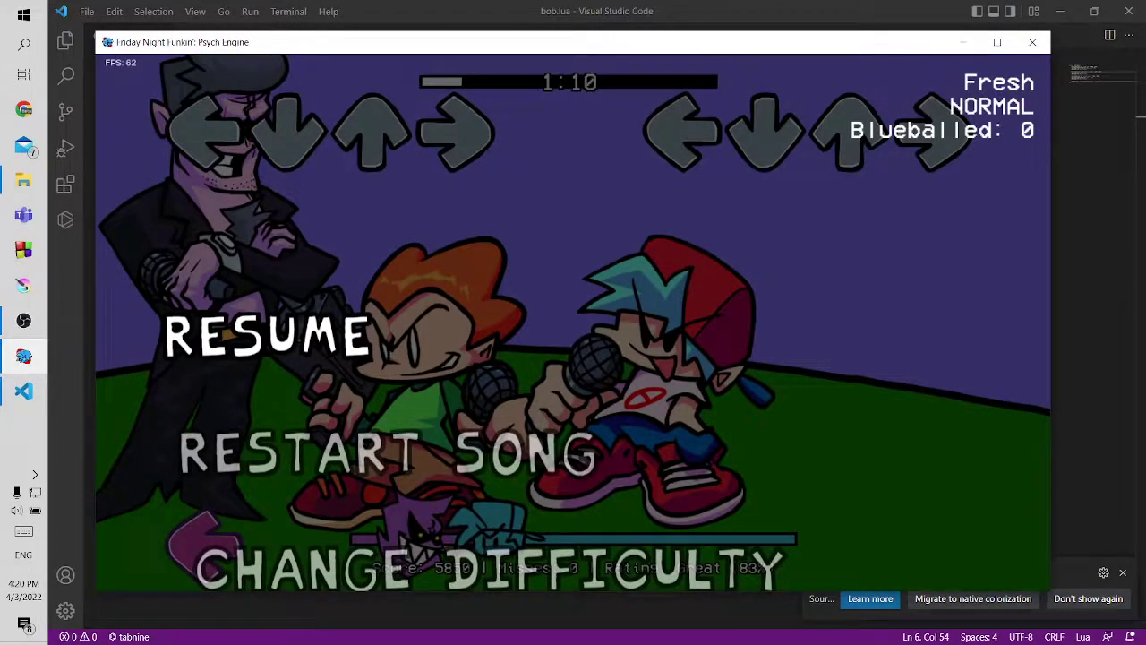
Step: Replay Fresh to check the clouds at -600, -200, pause, then switch back to bob.lua
left_click(24, 356)
left_click(24, 356)
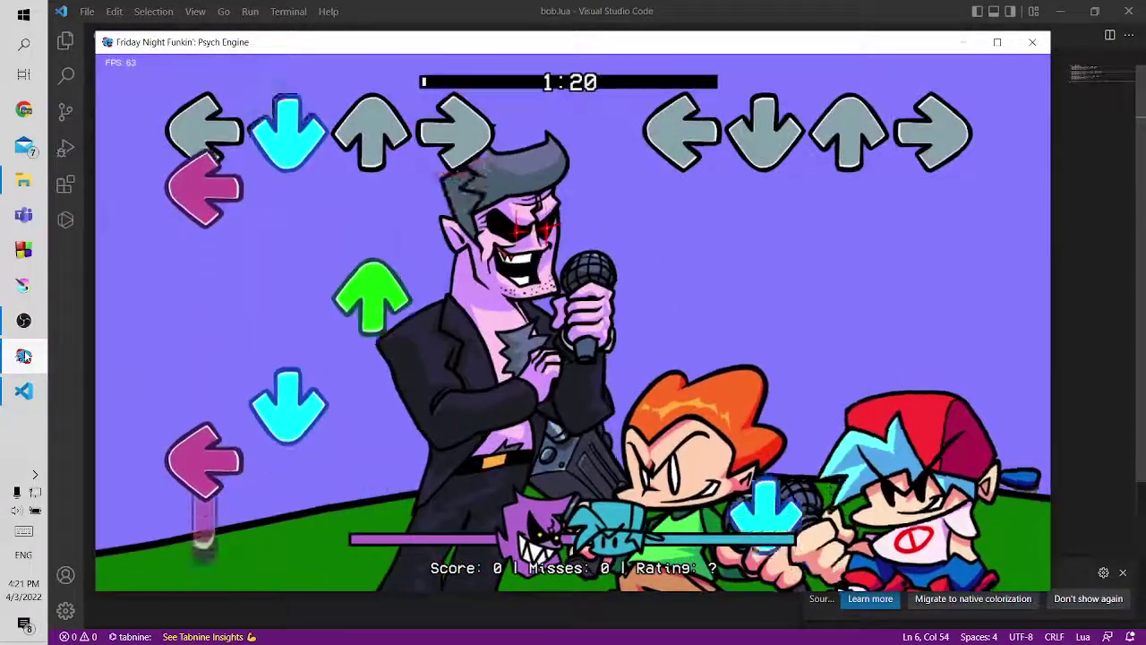
key("Down")
key("Down")
key("Right")
key("Right")
key("Down")
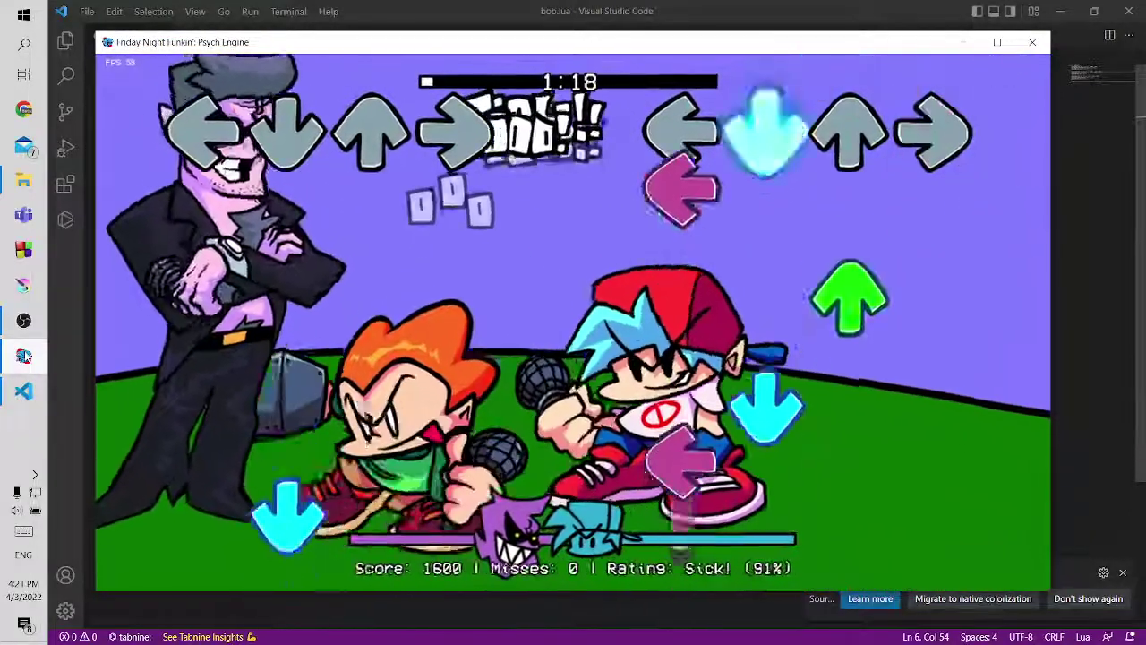
key("Left")
key("Up")
key("Down")
key("Left")
key("Return")
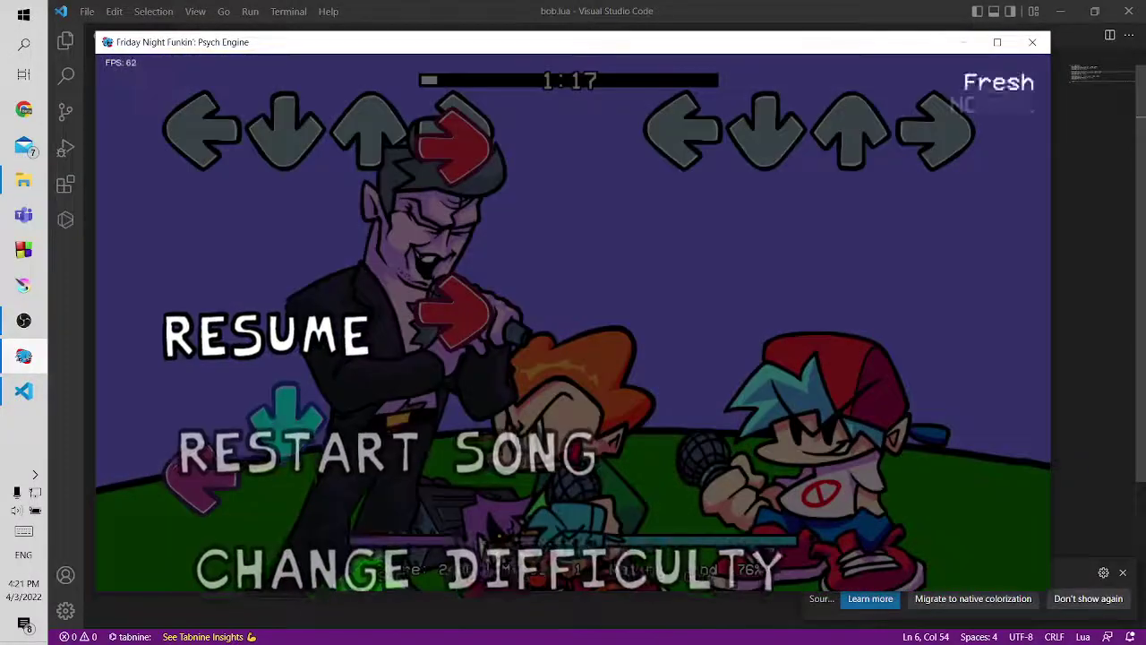
left_click(604, 7)
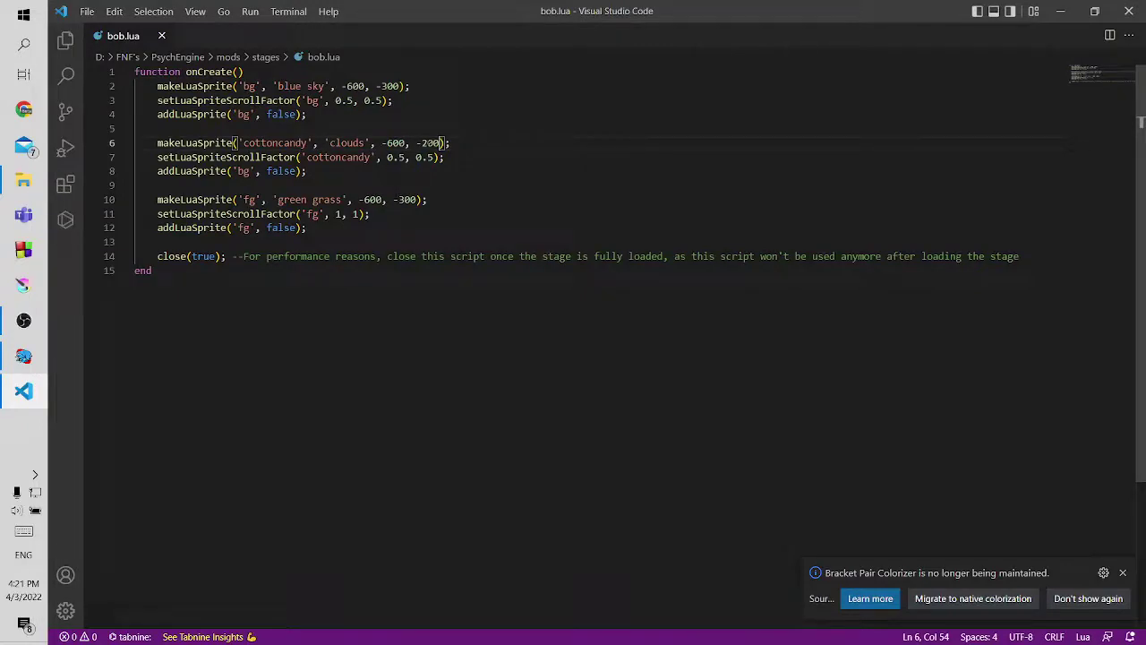
Step: Change the clouds position on line 6 from -600, -200 to 0, 0, save, and return to the game
double_click(397, 143)
key("BackSpace")
key("BackSpace")
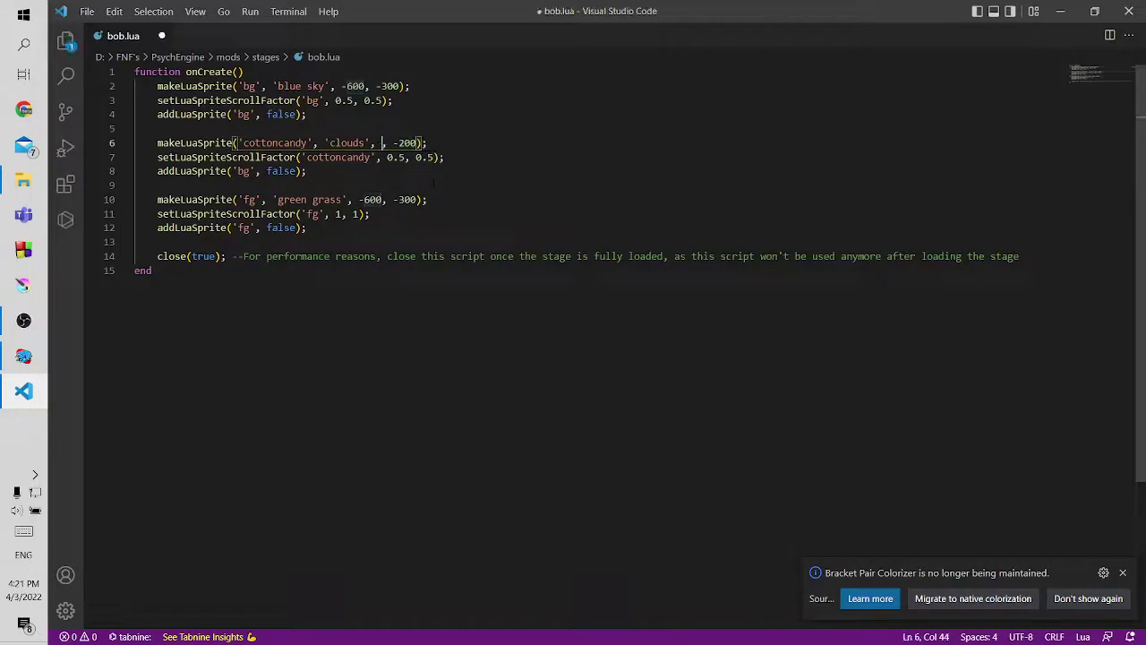
type("0")
key("Delete")
key("Delete")
key("Delete")
key("BackSpace")
type("0")
key("ctrl+s")
left_click(27, 359)
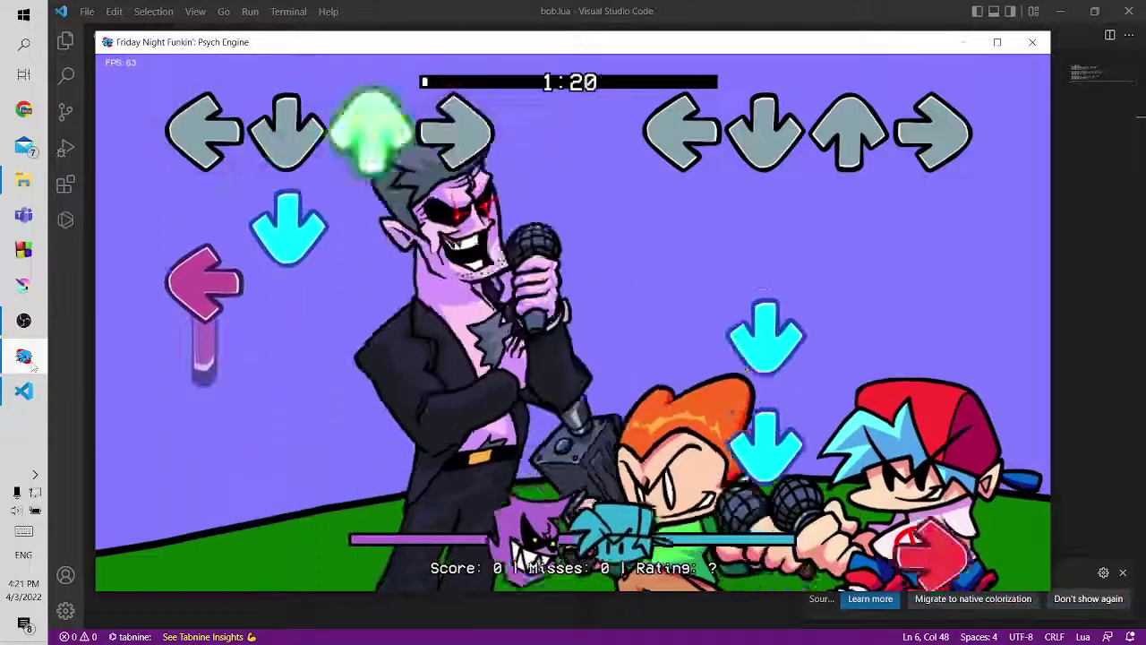
Step: Play part of Fresh with the clouds at 0, 0, pause, and switch back to VS Code
key("Down")
key("Down")
key("Right")
key("Right")
key("Up")
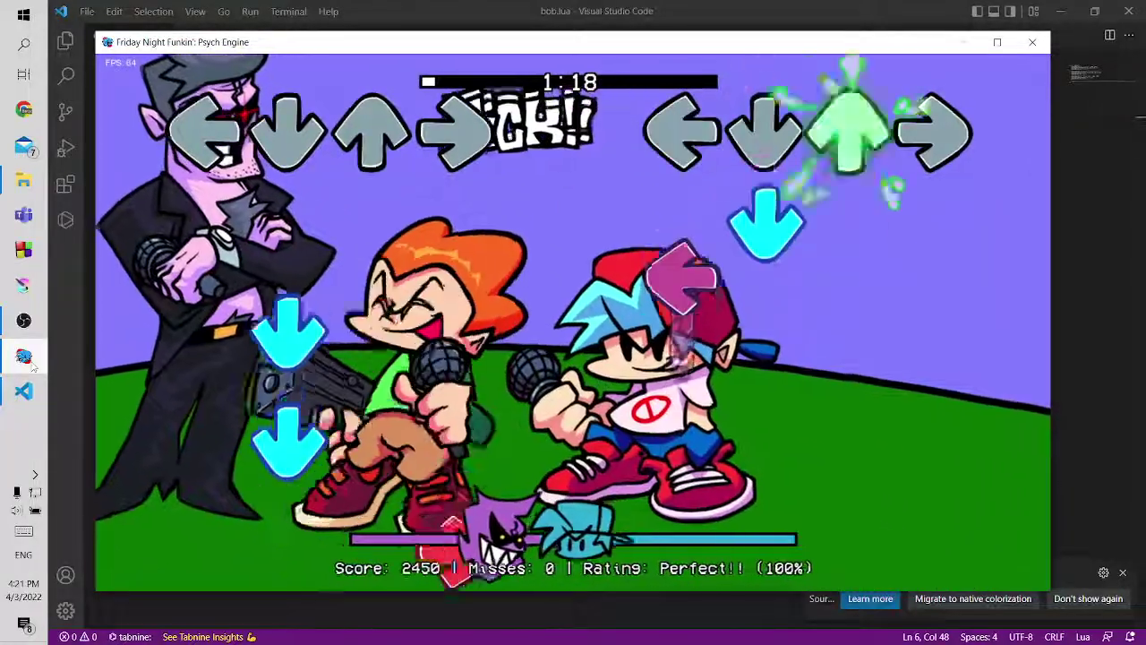
key("Down")
key("Left")
key("Return")
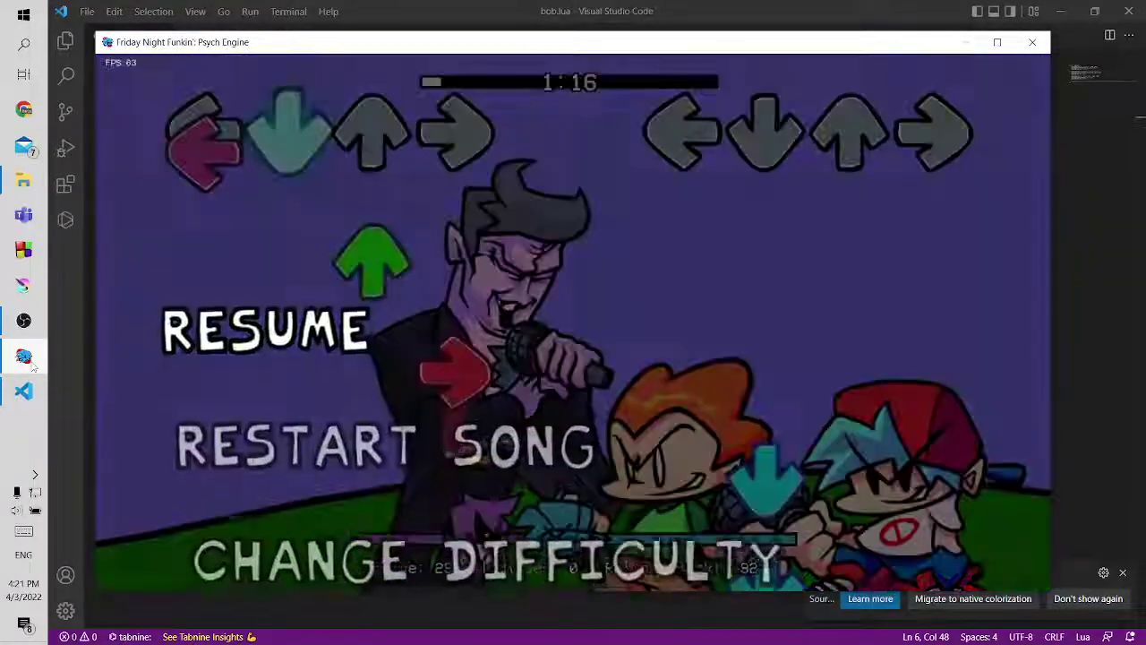
left_click(465, 5)
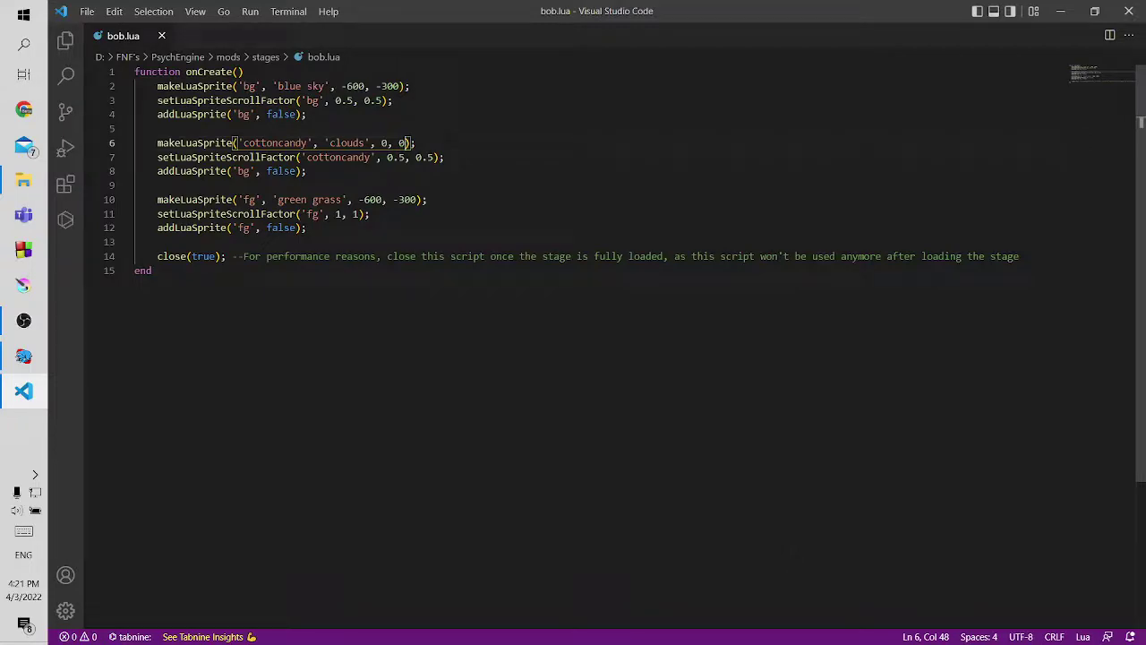
Step: Restore the clouds position to -600, -300 in bob.lua, save, and minimize VS Code
type("-600, -300")
double_click(431, 142)
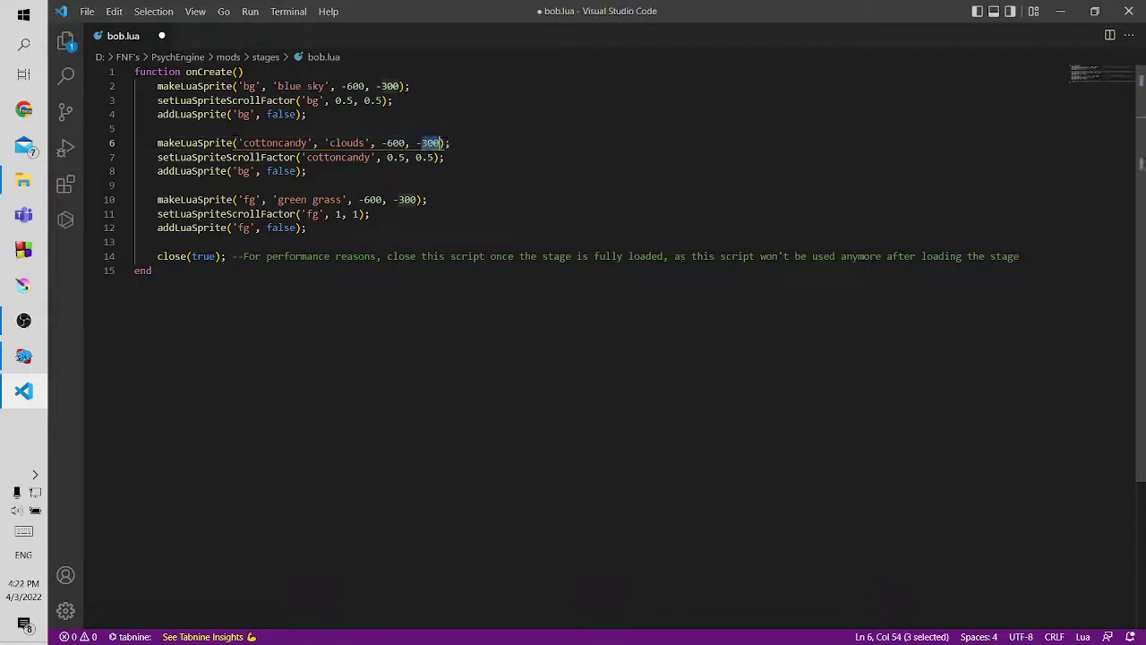
key("ctrl+s")
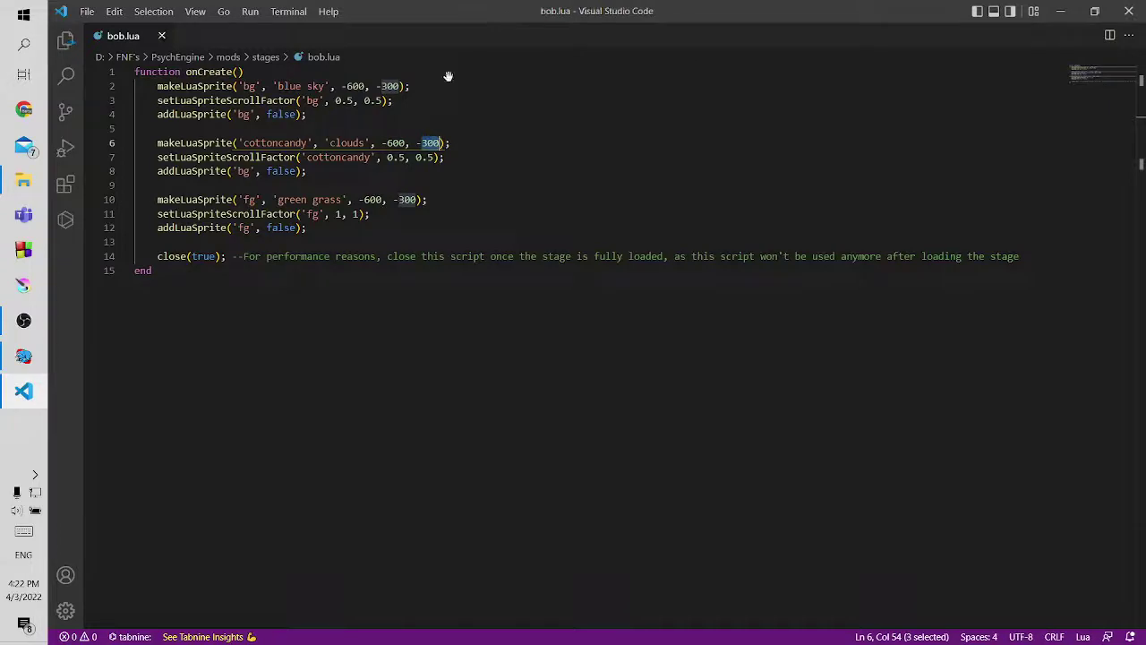
key("alt+Tab")
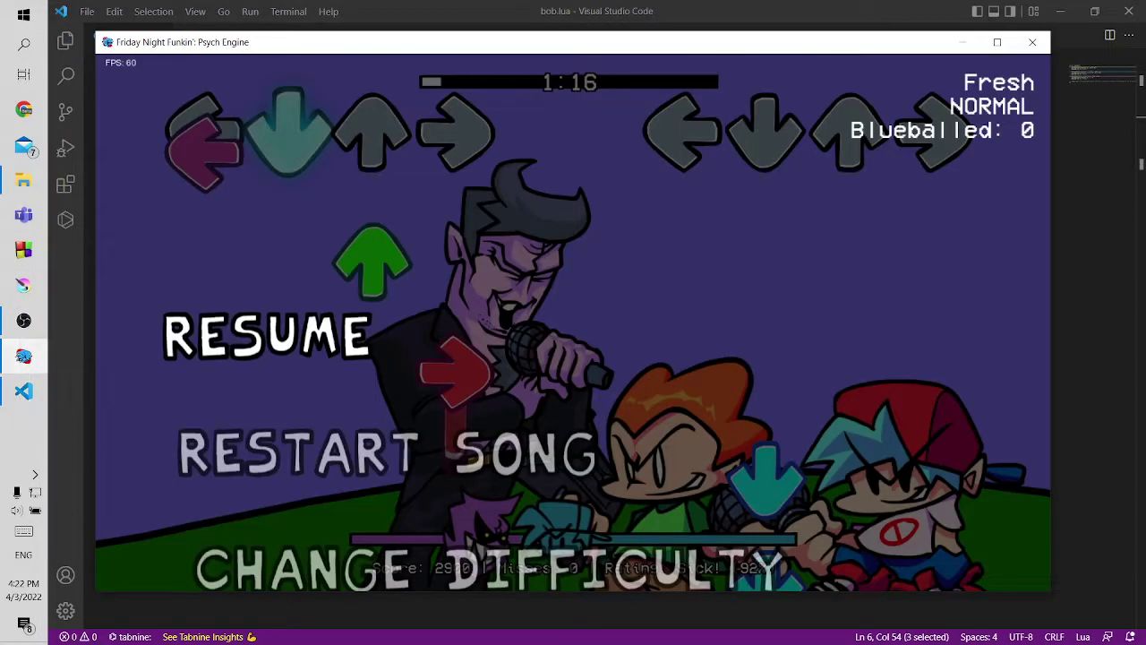
left_click(1064, 12)
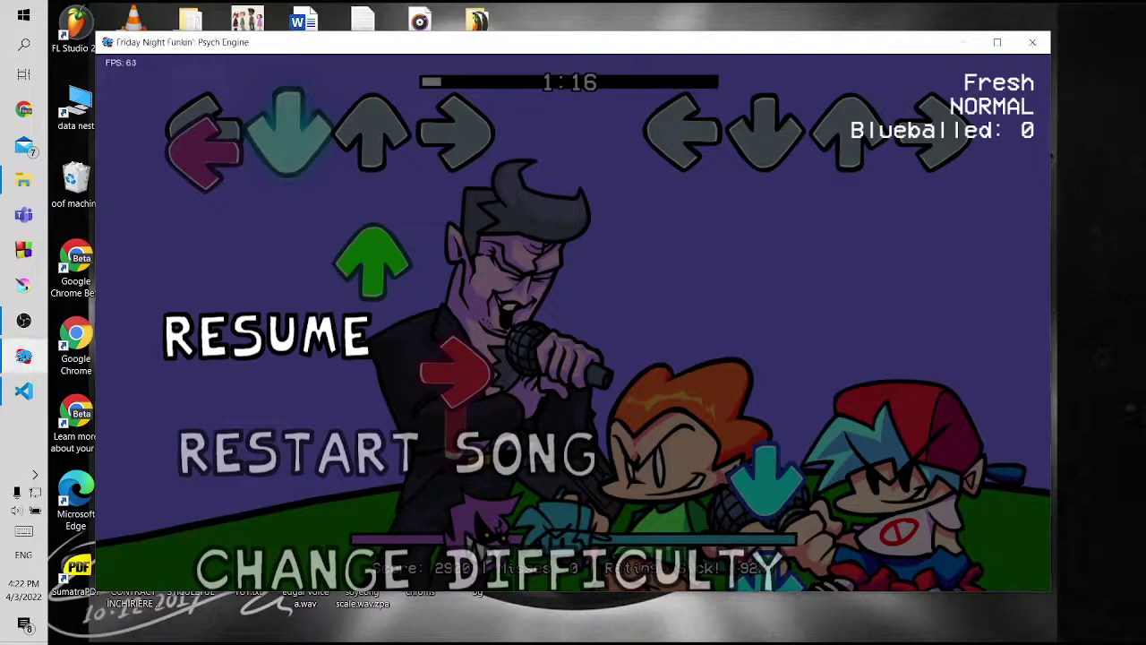
Step: Resume Fresh, play a few notes, pause at 1:13, and bring up OBS Studio
left_click(736, 190)
key("Return")
key("Down")
key("Down")
key("Right")
key("Down")
key("Up")
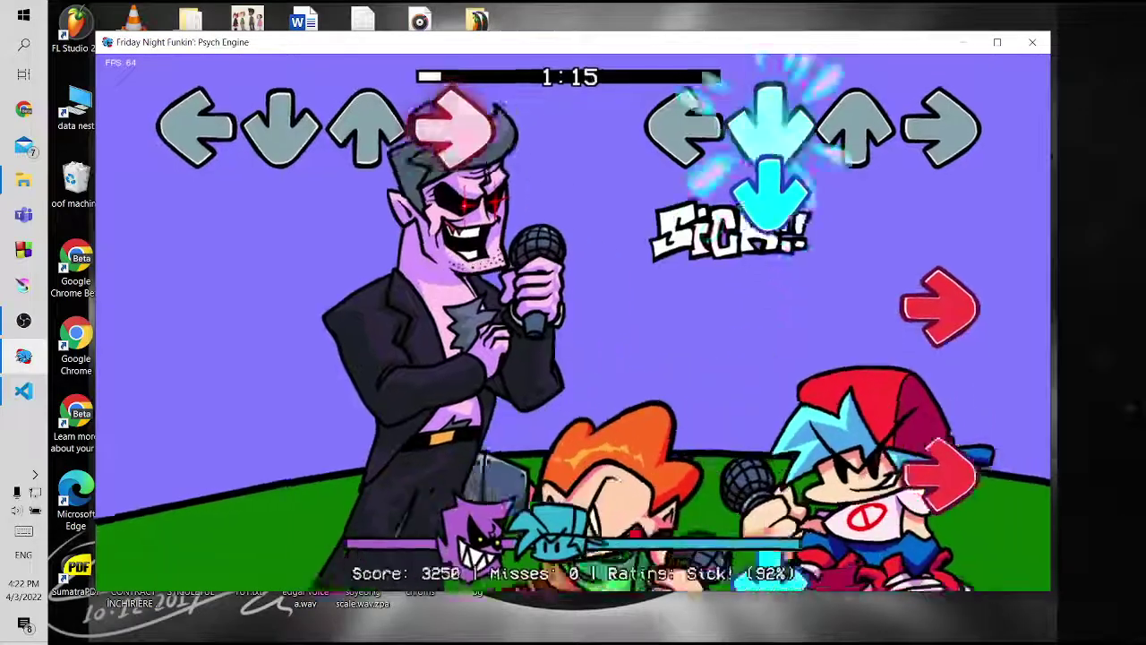
key("Right")
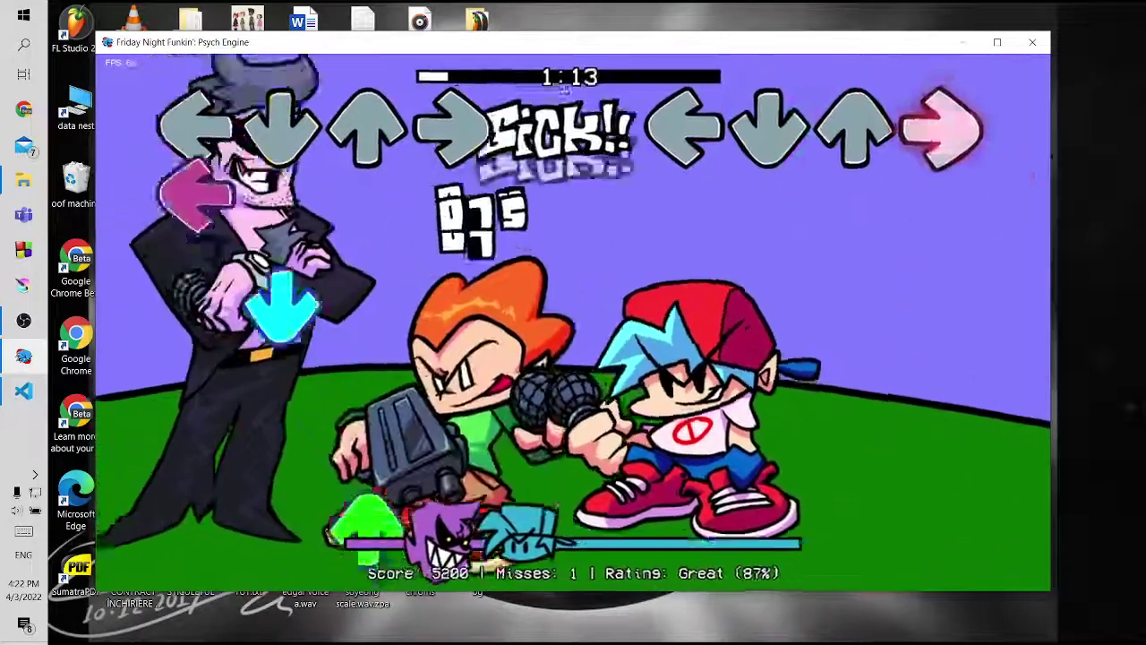
key("Return")
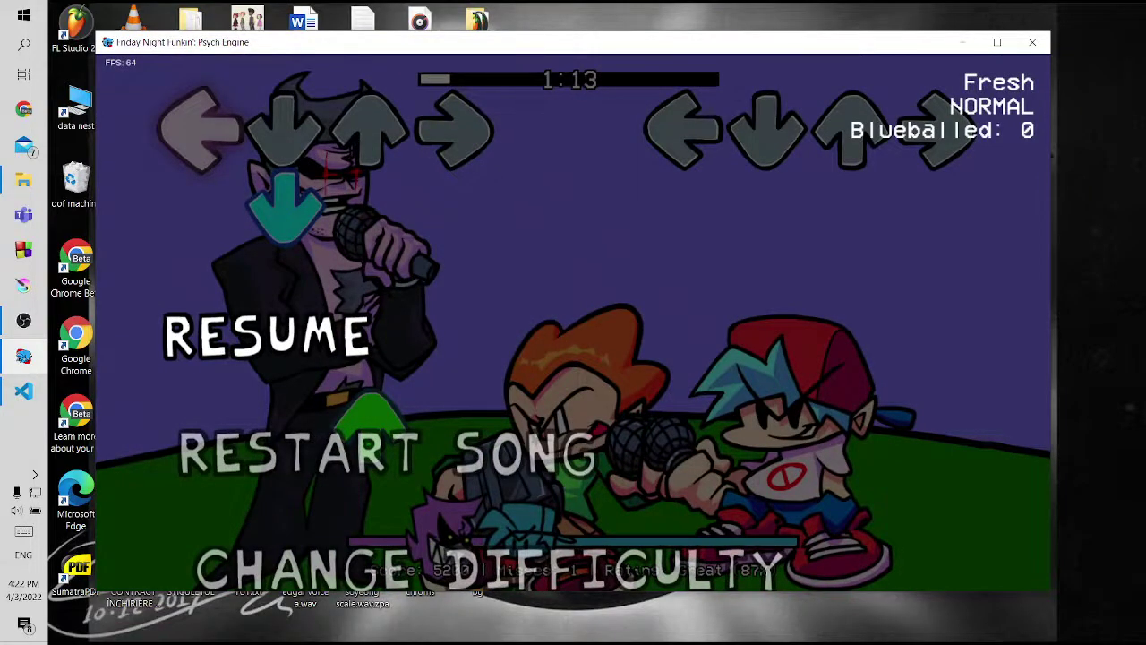
left_click(11, 324)
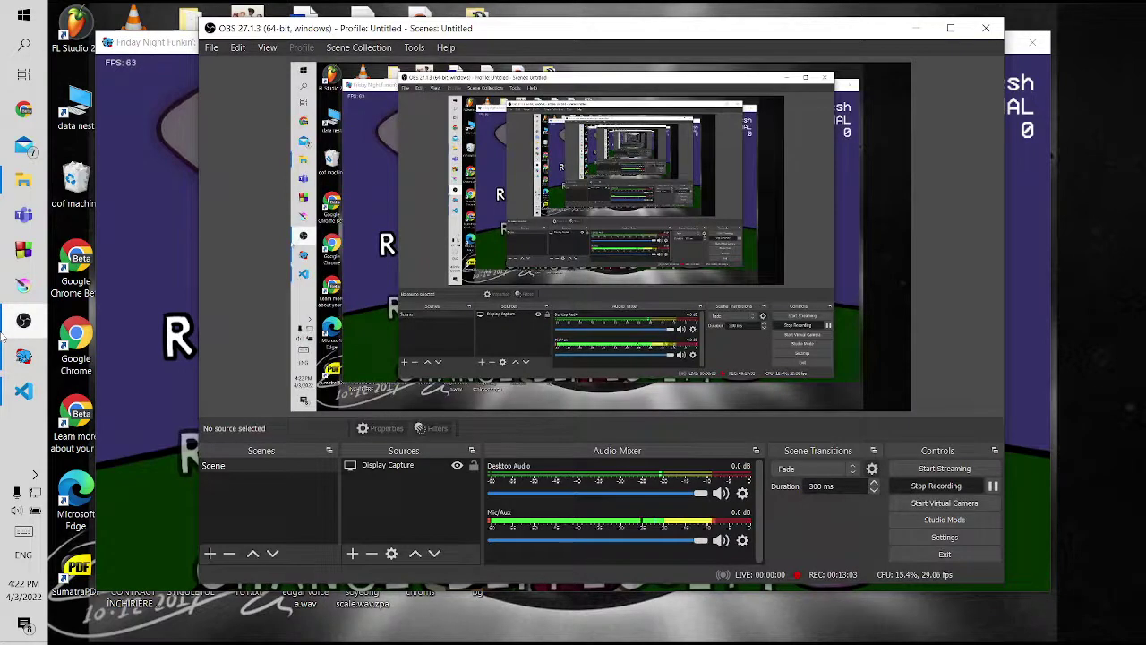